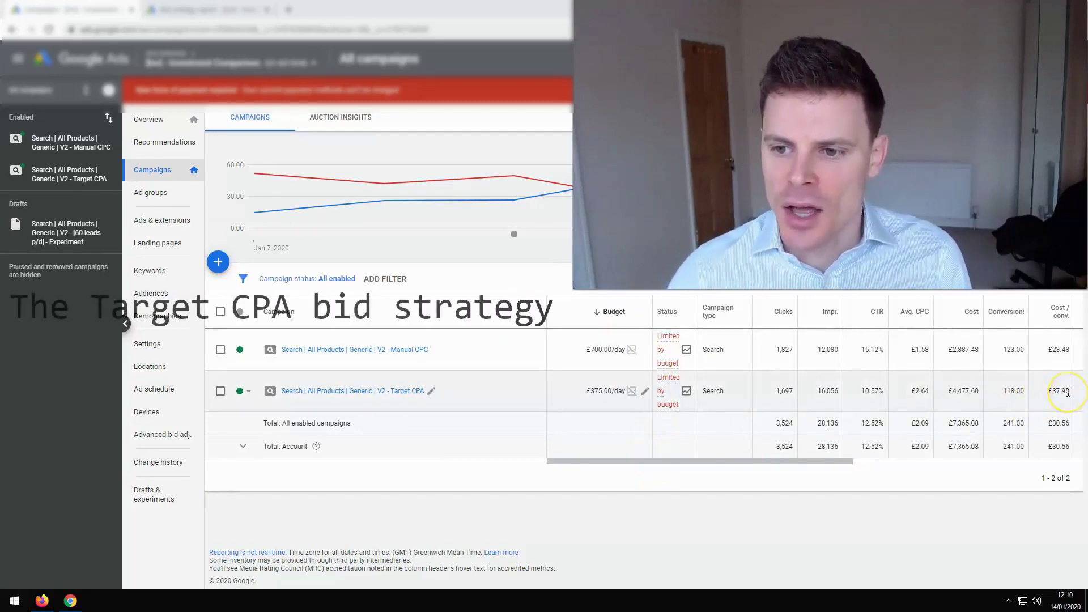
# Check the Target CPA campaign's cost per conversion and the actual CPA in its portfolio bid strategy report.
pyautogui.moveTo(1068, 391); pyautogui.dragTo(1049, 393)
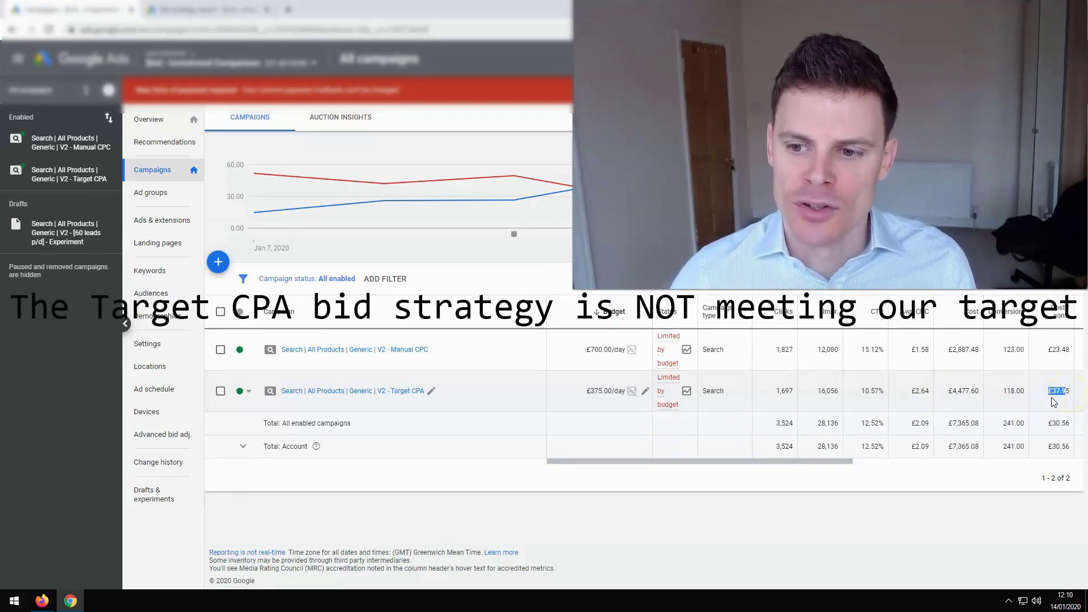
pyautogui.click(778, 515)
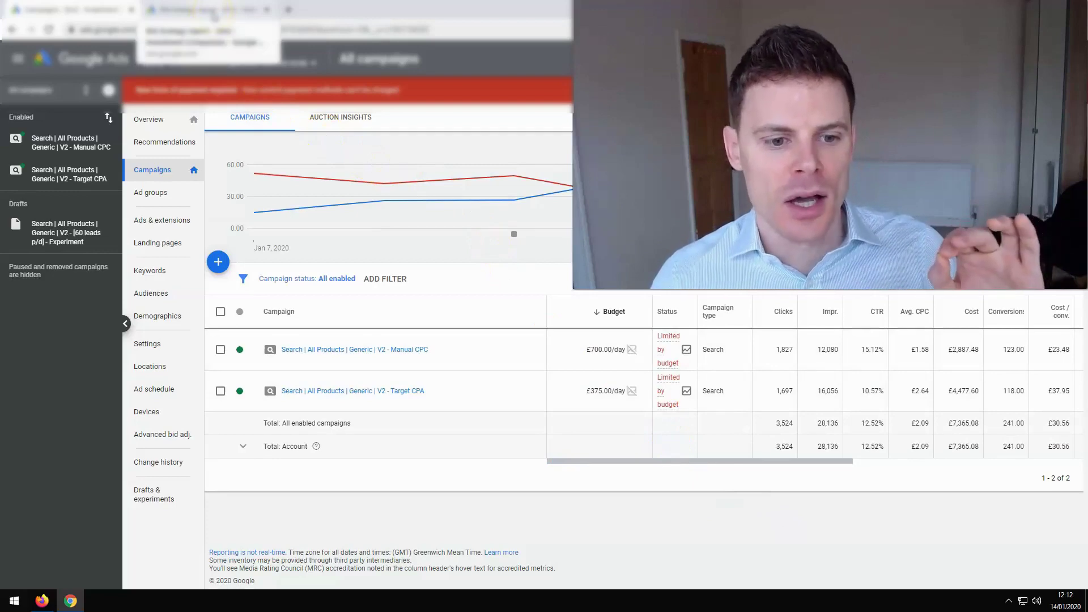
pyautogui.click(214, 16)
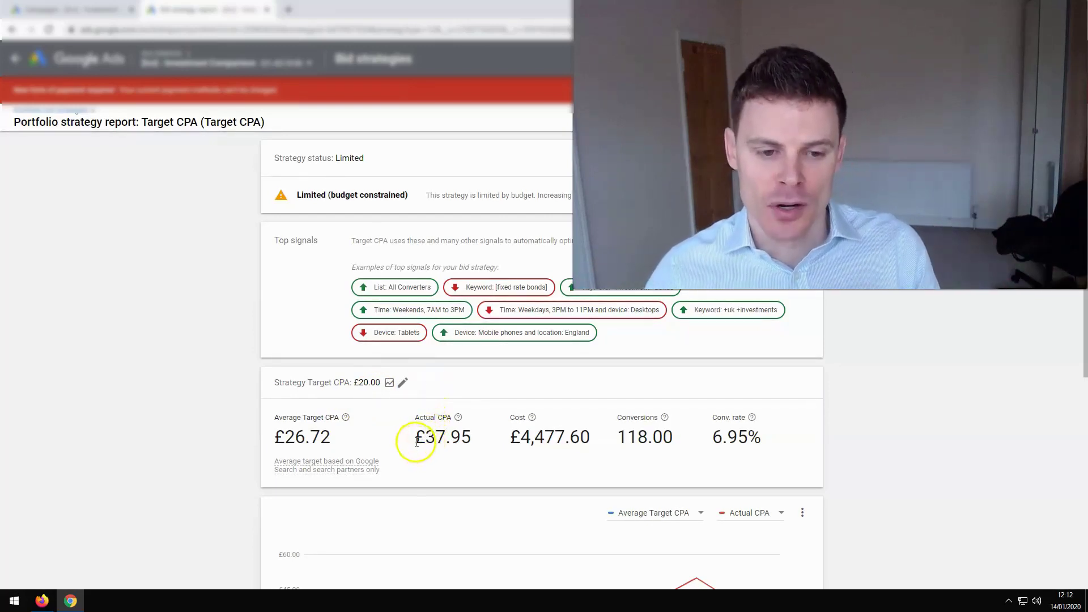
pyautogui.moveTo(417, 442); pyautogui.dragTo(471, 442)
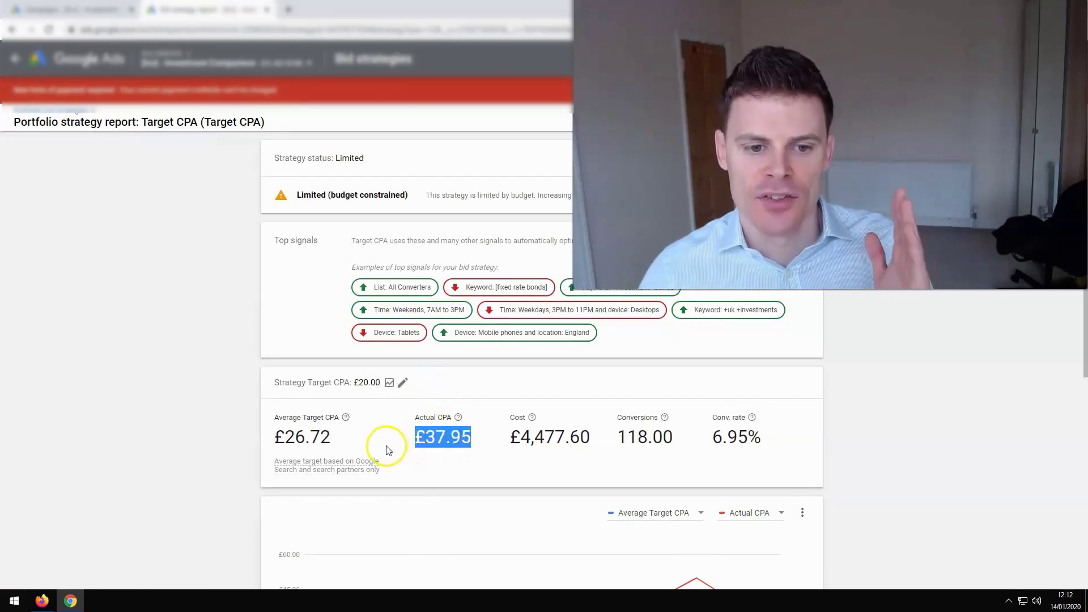
pyautogui.click(204, 427)
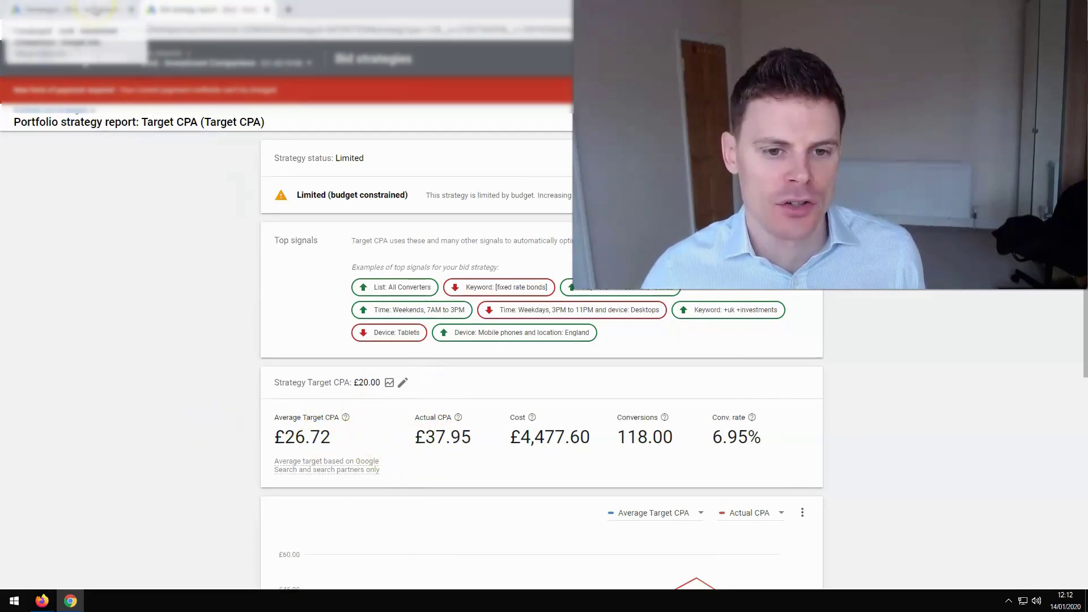
# Return to the campaigns overview and check the Manual CPC campaign's cost per conversion.
pyautogui.click(96, 10)
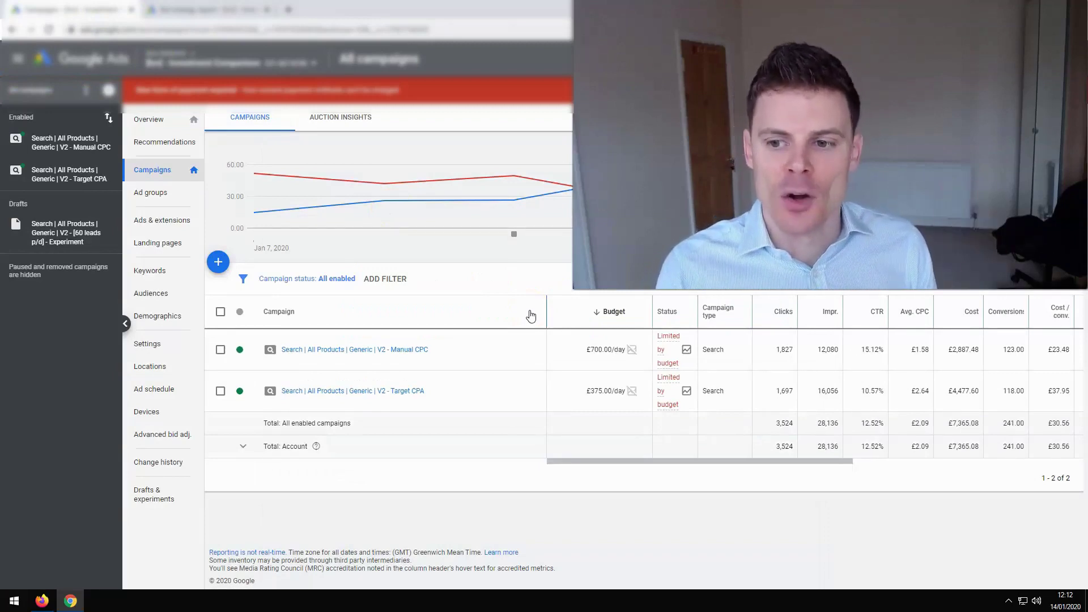
pyautogui.click(278, 371)
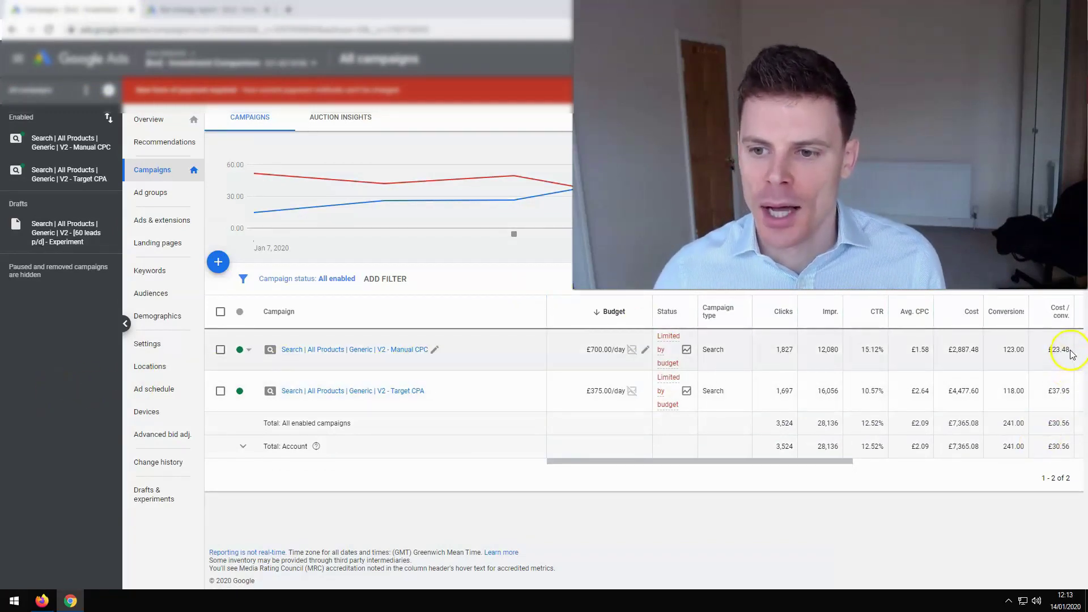
pyautogui.moveTo(1072, 355); pyautogui.dragTo(1046, 356)
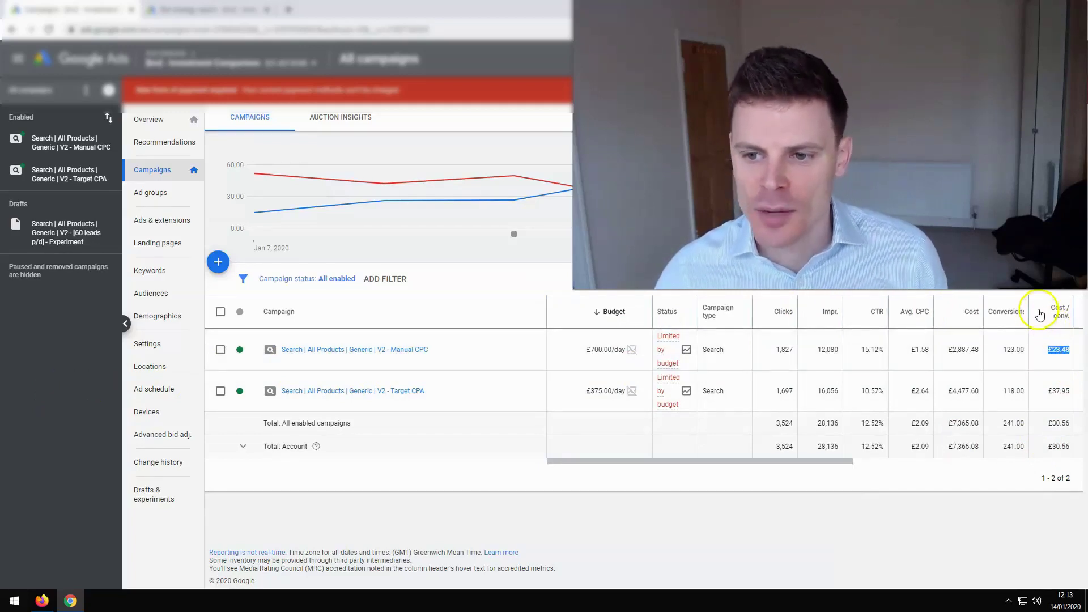
pyautogui.moveTo(1042, 313)
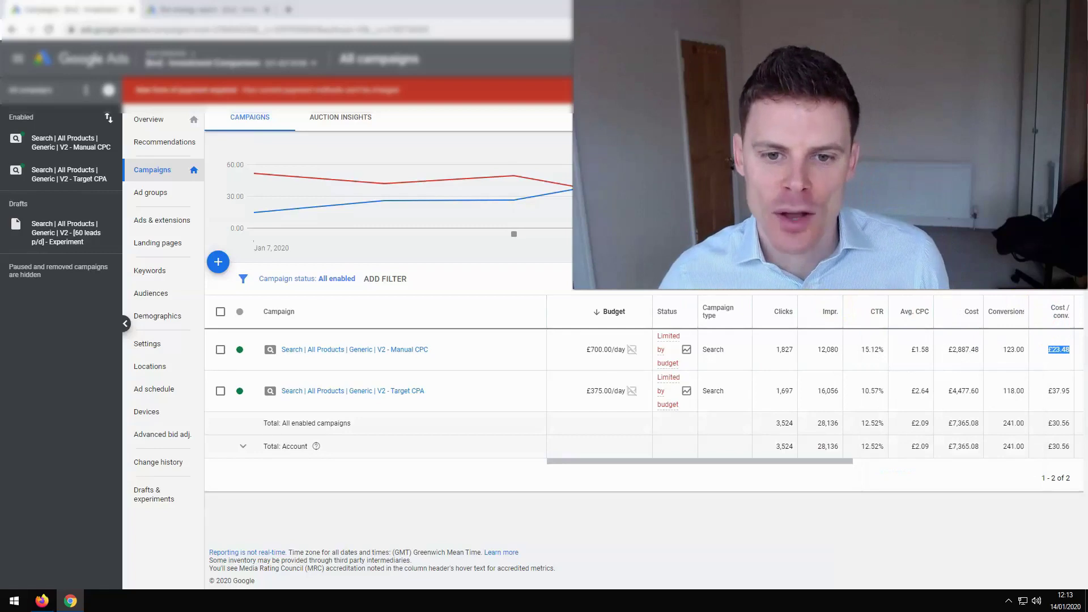
pyautogui.click(794, 250)
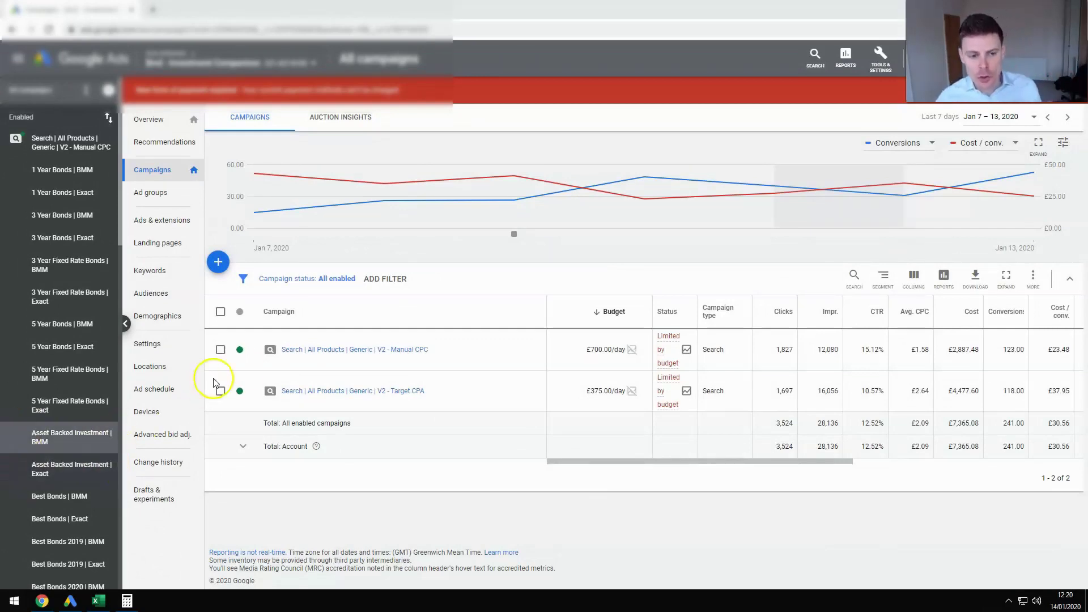
# Show the search keywords of the campaign Search | All Products | Generic | V2 - Manual CPC.
pyautogui.click(317, 353)
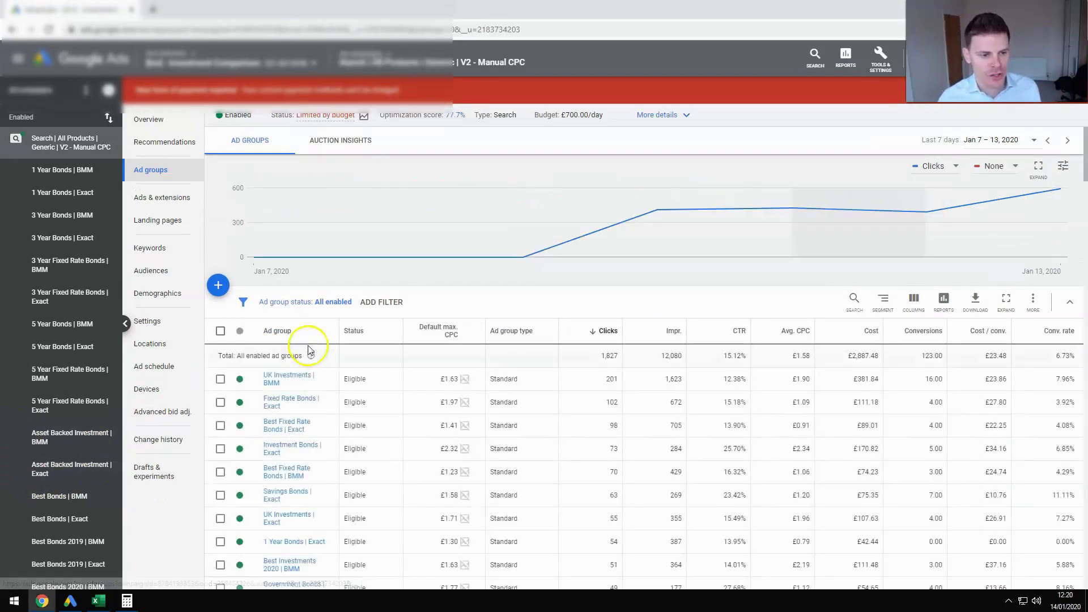
pyautogui.click(177, 250)
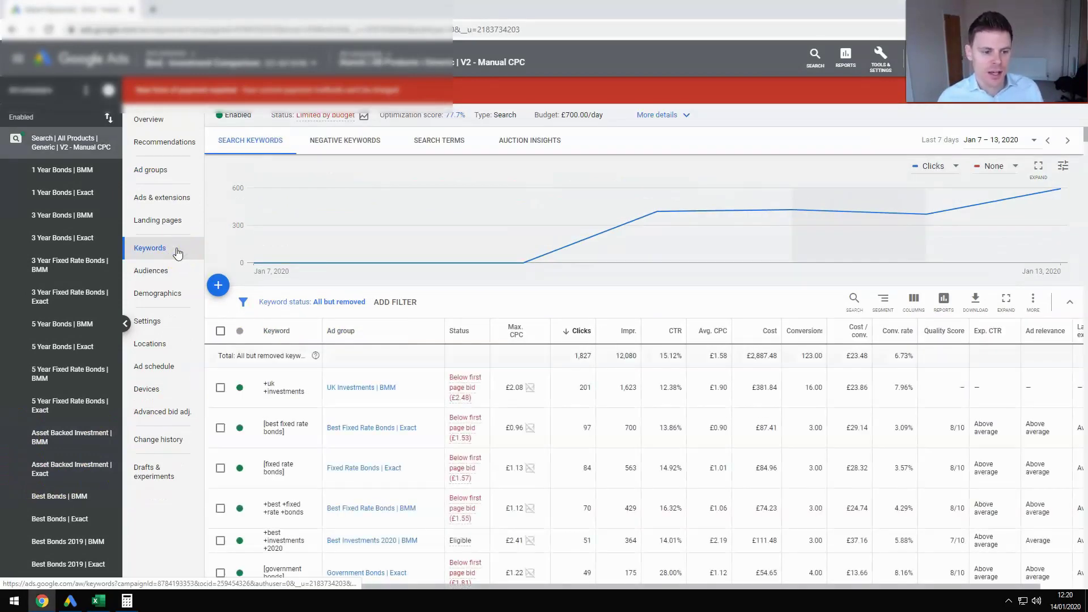
pyautogui.click(183, 268)
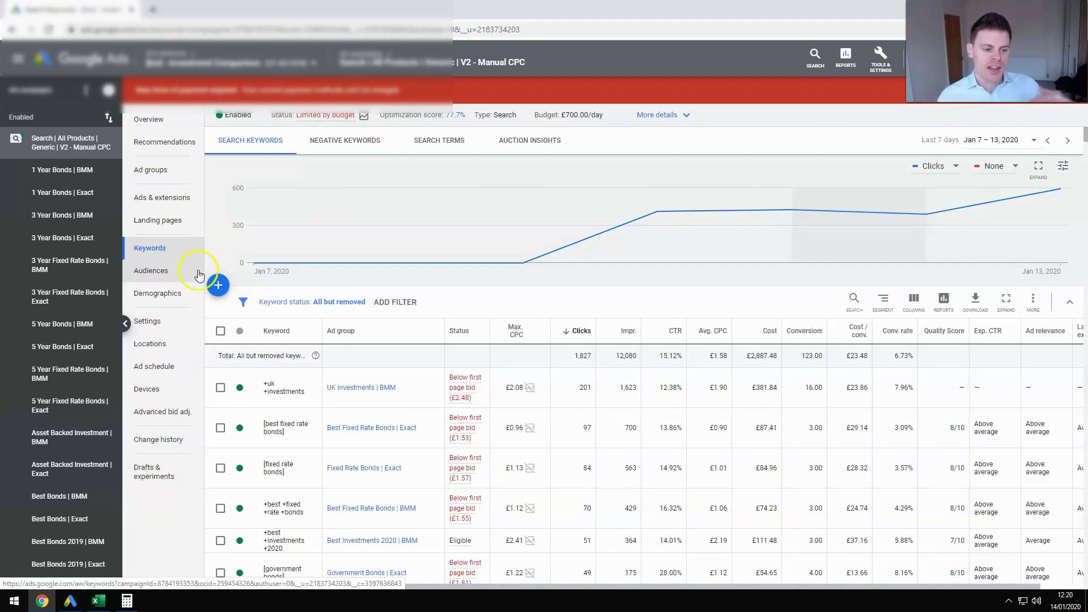
pyautogui.click(192, 454)
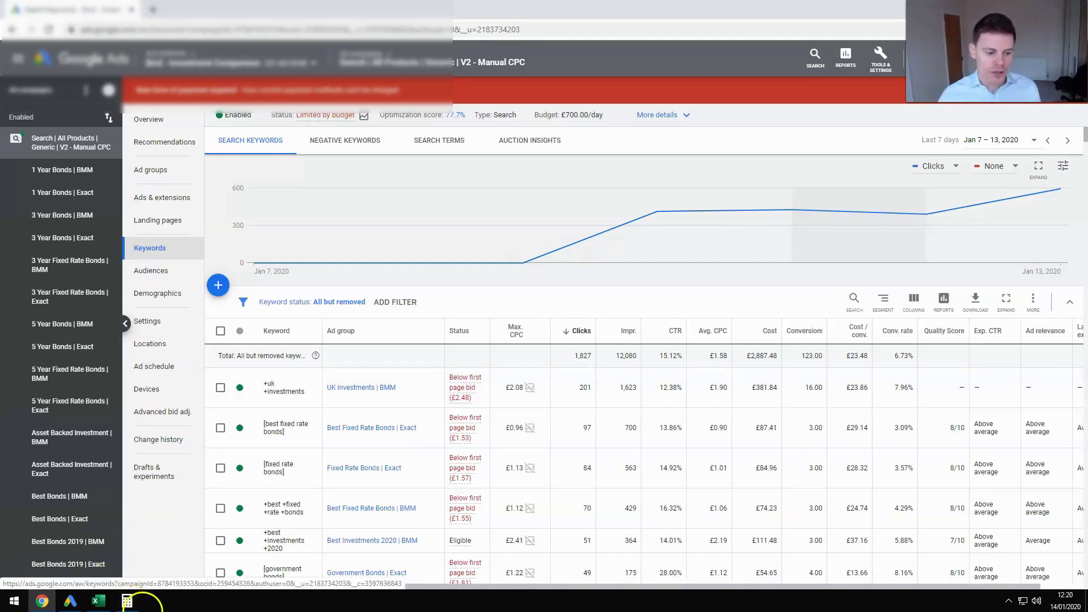
# Switch to Calculator and compute the new max. CPC for the +uk +investments keyword as 20 × 0.0796.
pyautogui.click(127, 601)
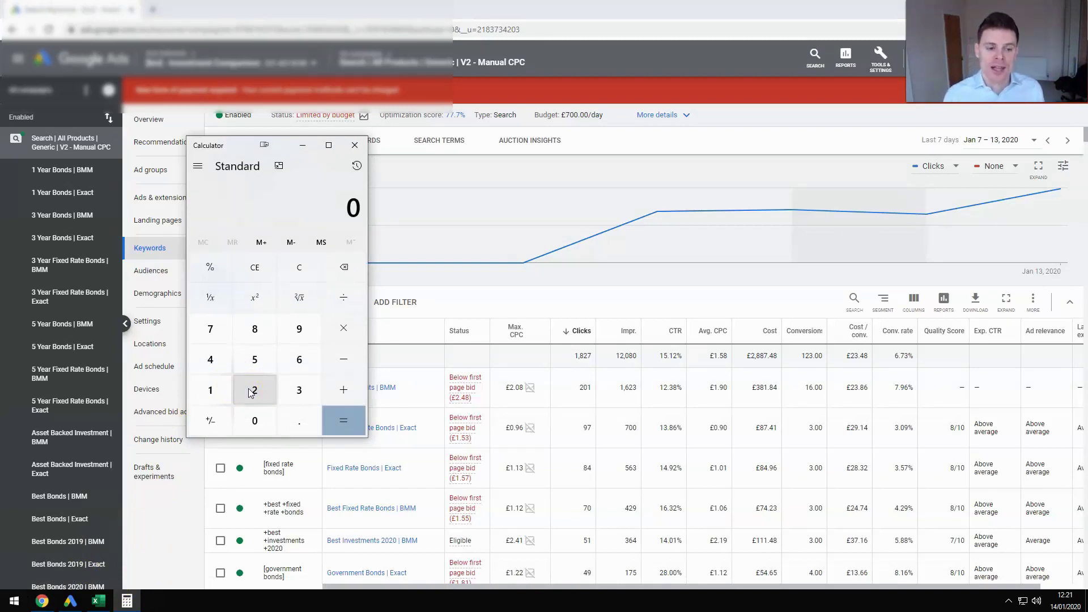
pyautogui.click(251, 393)
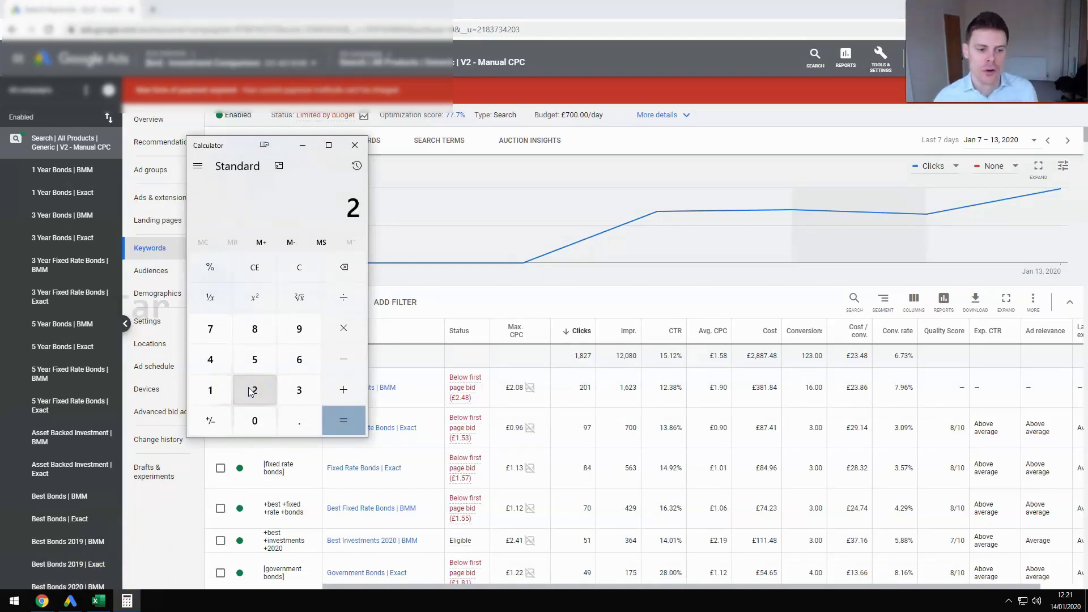
pyautogui.click(253, 419)
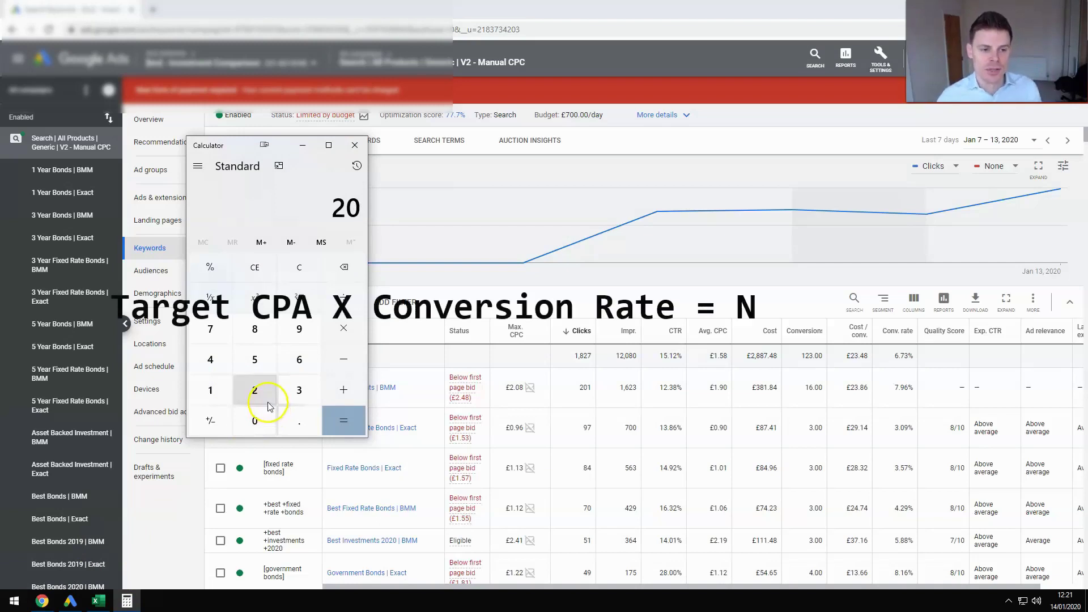
pyautogui.click(348, 334)
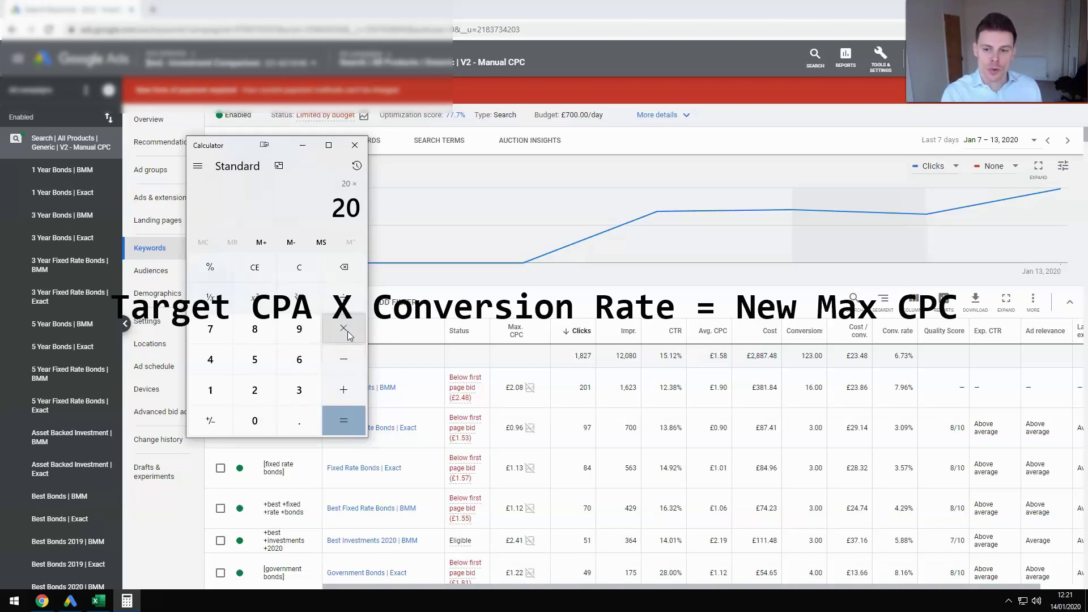
pyautogui.moveTo(461, 390)
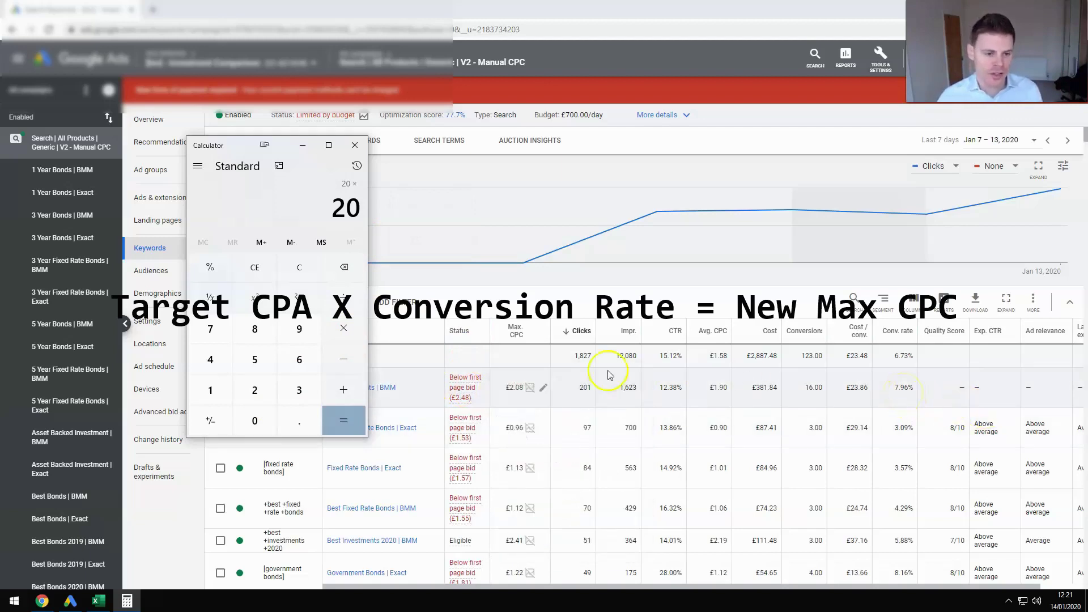
pyautogui.click(254, 420)
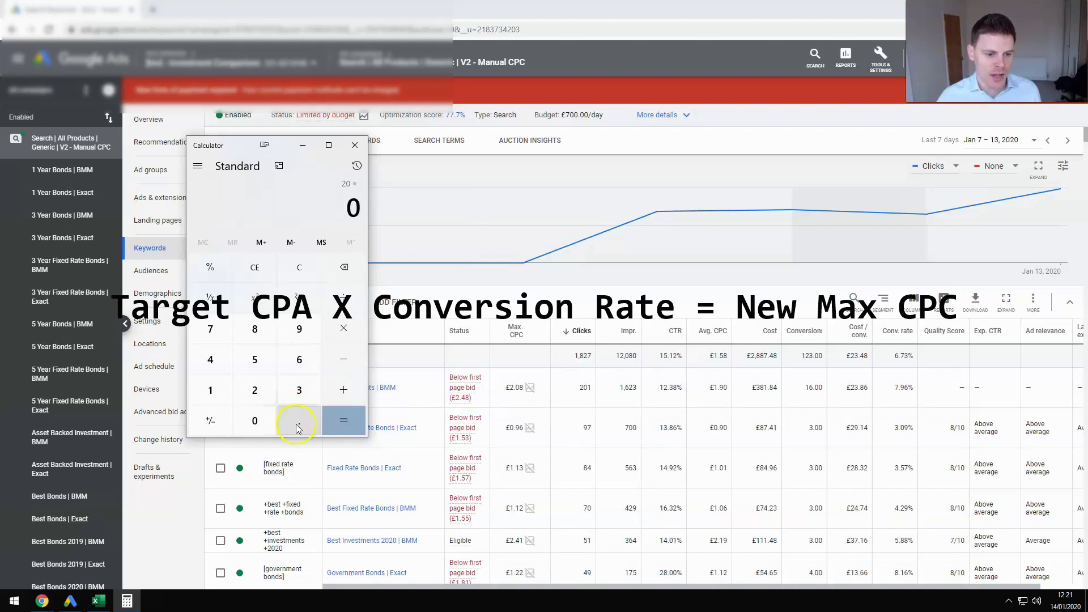
pyautogui.click(299, 421)
pyautogui.click(255, 421)
pyautogui.click(210, 329)
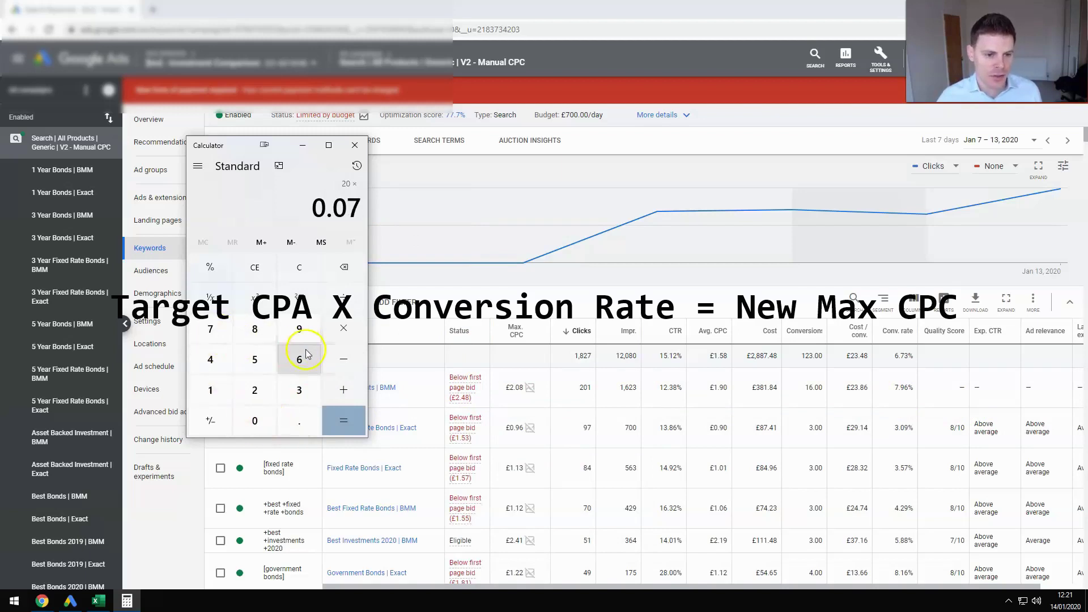
pyautogui.click(298, 328)
pyautogui.click(302, 357)
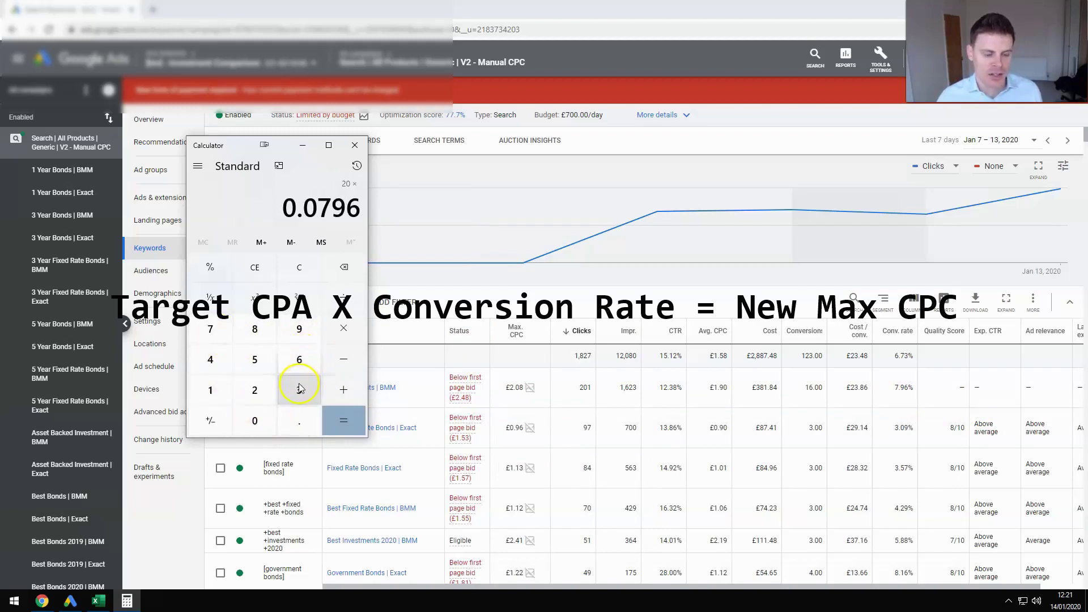
pyautogui.click(343, 421)
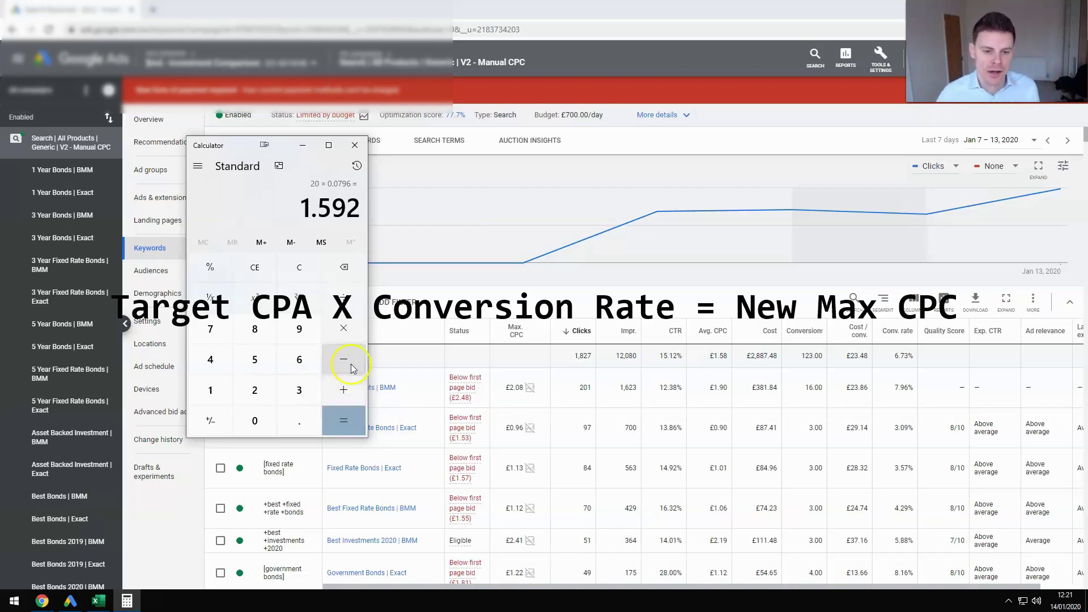
pyautogui.click(543, 390)
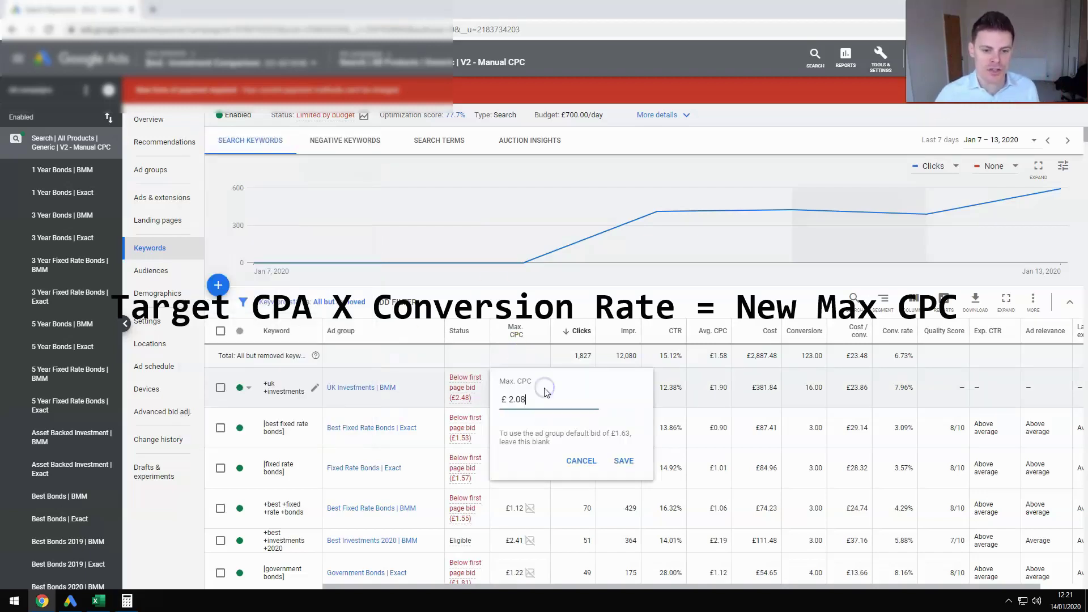
pyautogui.doubleClick(509, 399)
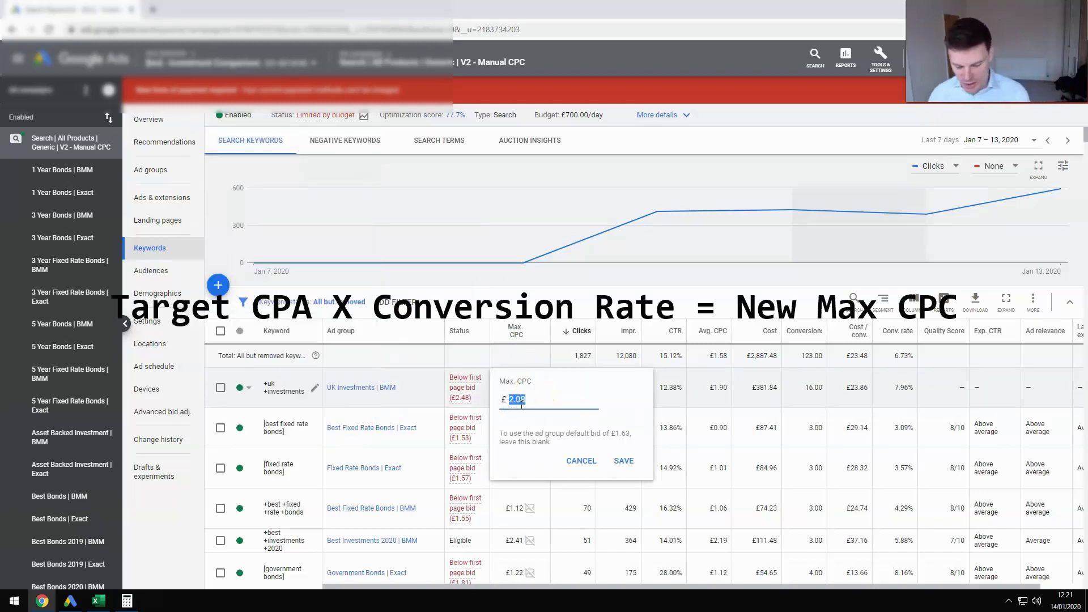
pyautogui.write('1.')
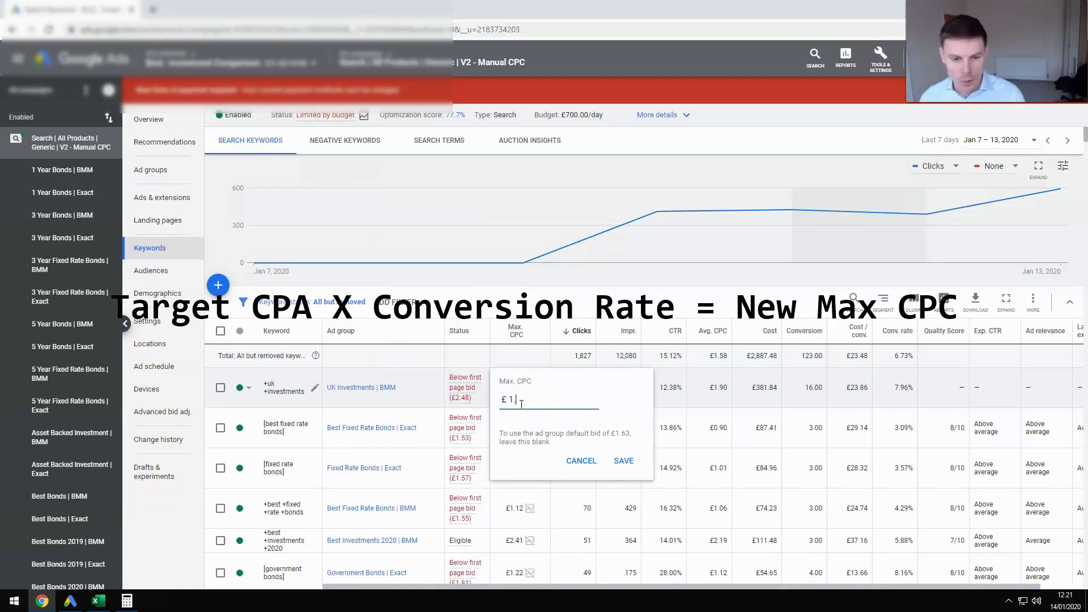
pyautogui.click(576, 463)
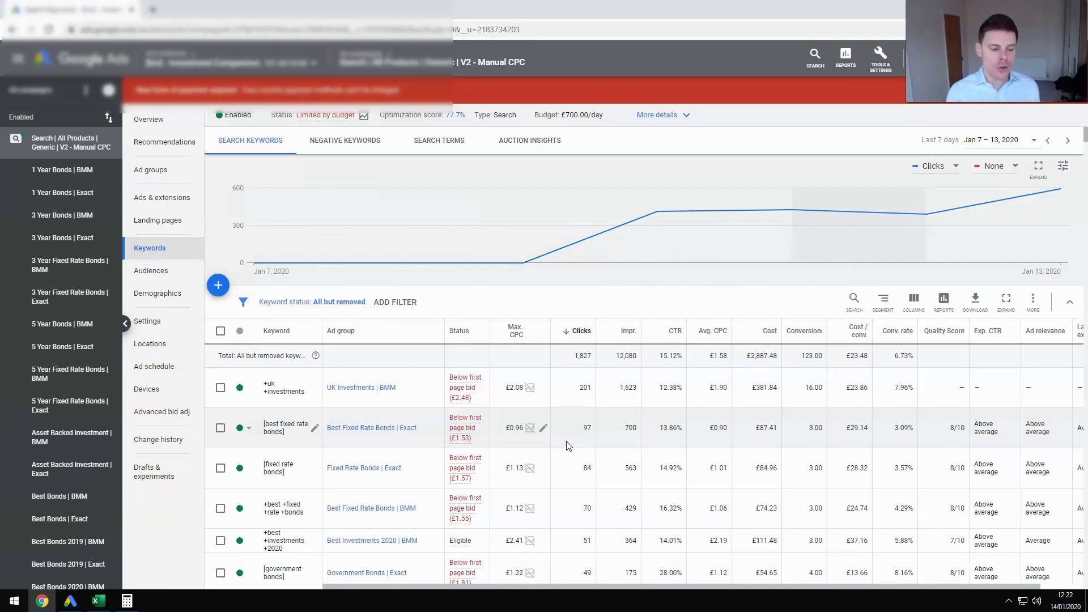
pyautogui.moveTo(522, 401)
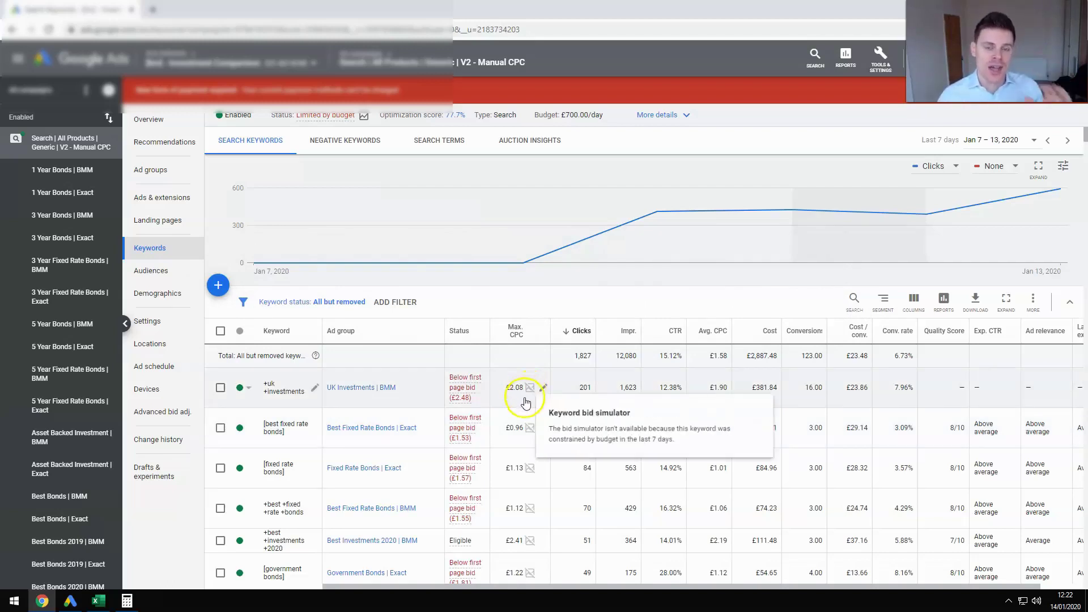
# Switch to Google Ads Editor, then reposition and enlarge its window over the browser.
pyautogui.click(77, 603)
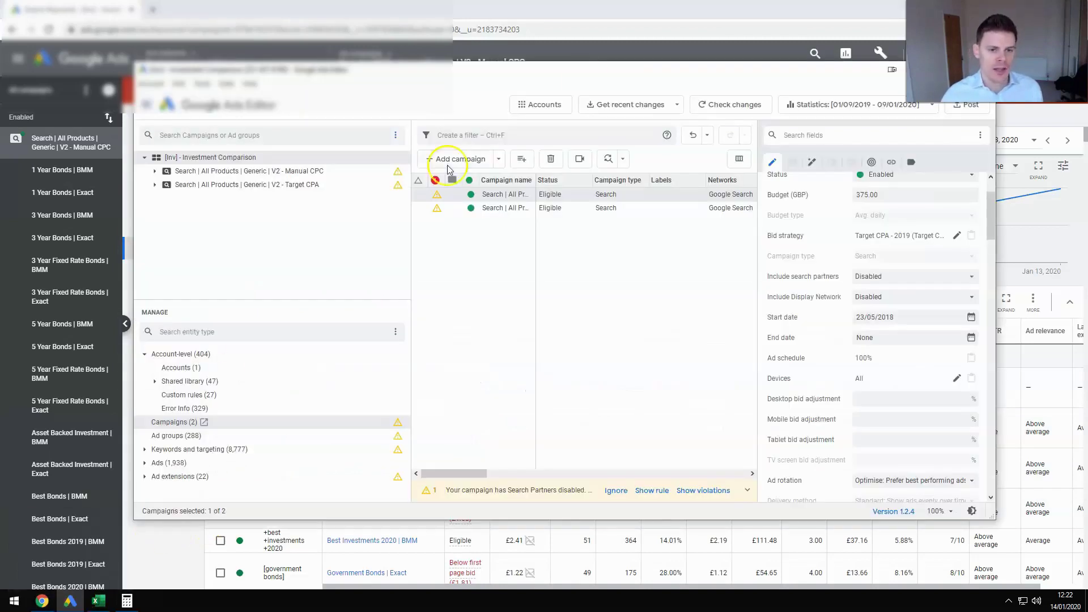
pyautogui.moveTo(589, 79); pyautogui.dragTo(553, 86)
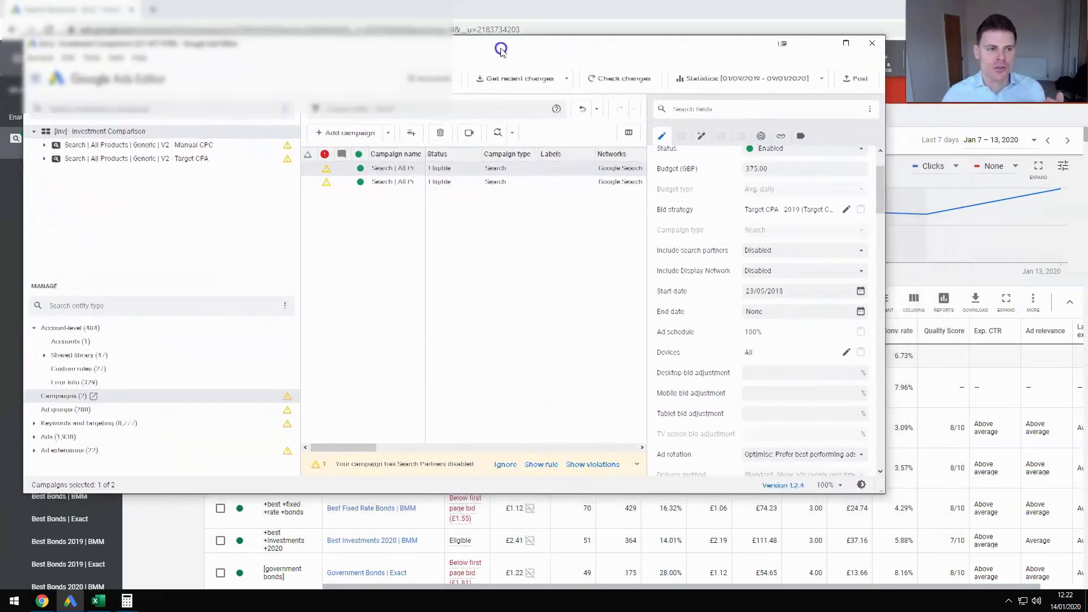
pyautogui.moveTo(879, 474); pyautogui.dragTo(1013, 568)
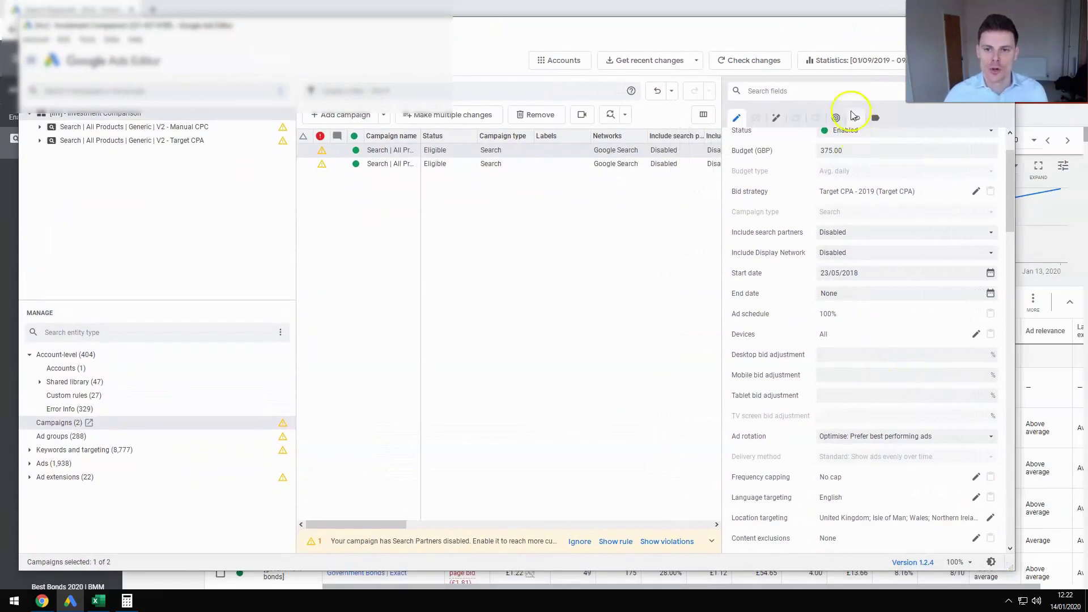
# Open the statistics download, select the whole account, and check which Performance stats are included.
pyautogui.click(824, 64)
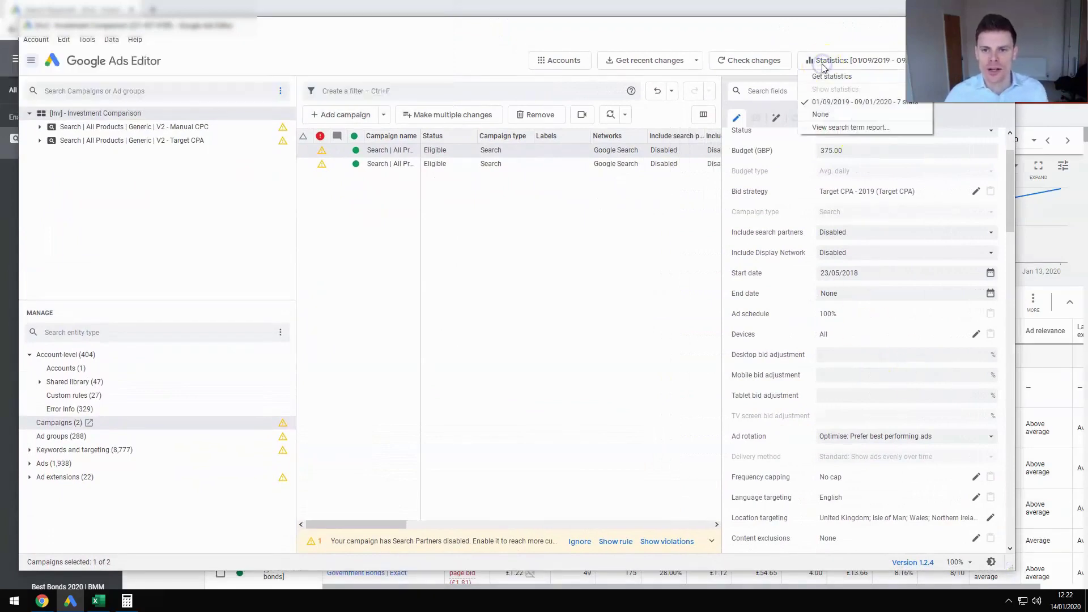
pyautogui.click(831, 77)
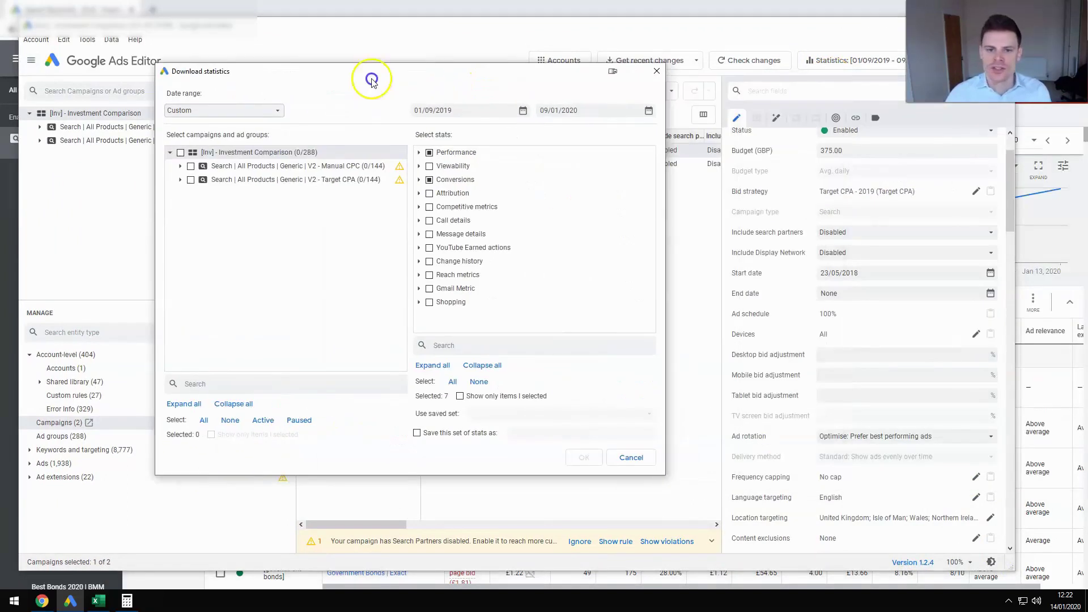
pyautogui.click(208, 155)
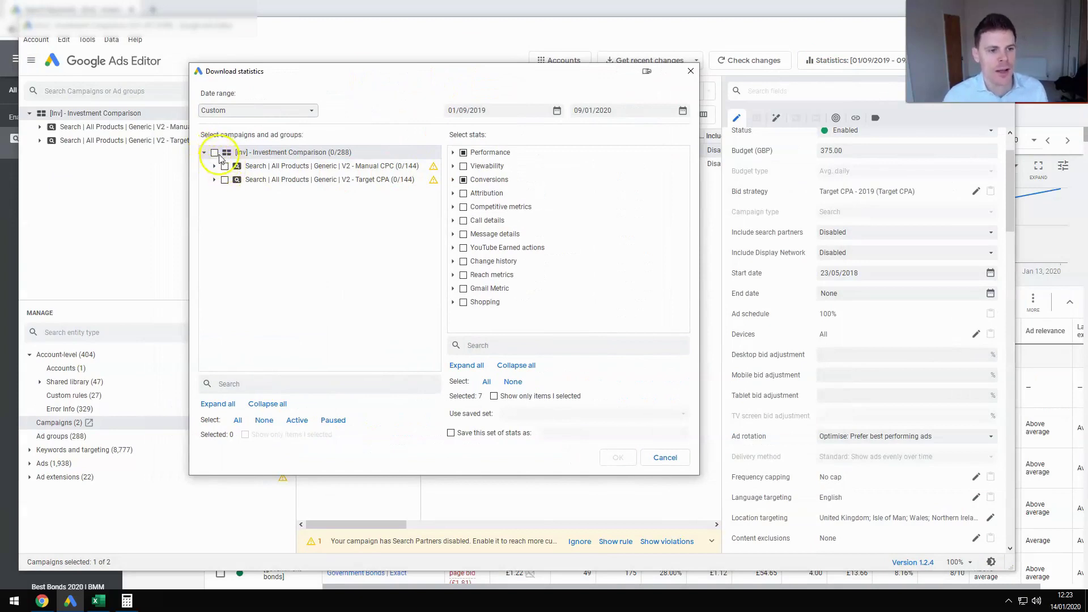
pyautogui.click(214, 153)
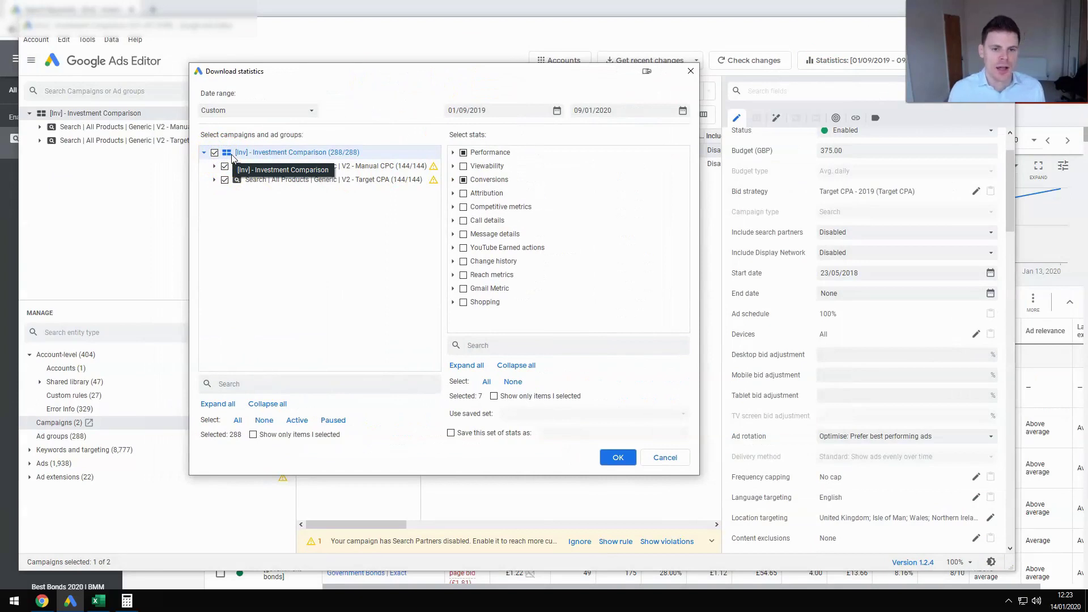
pyautogui.click(453, 152)
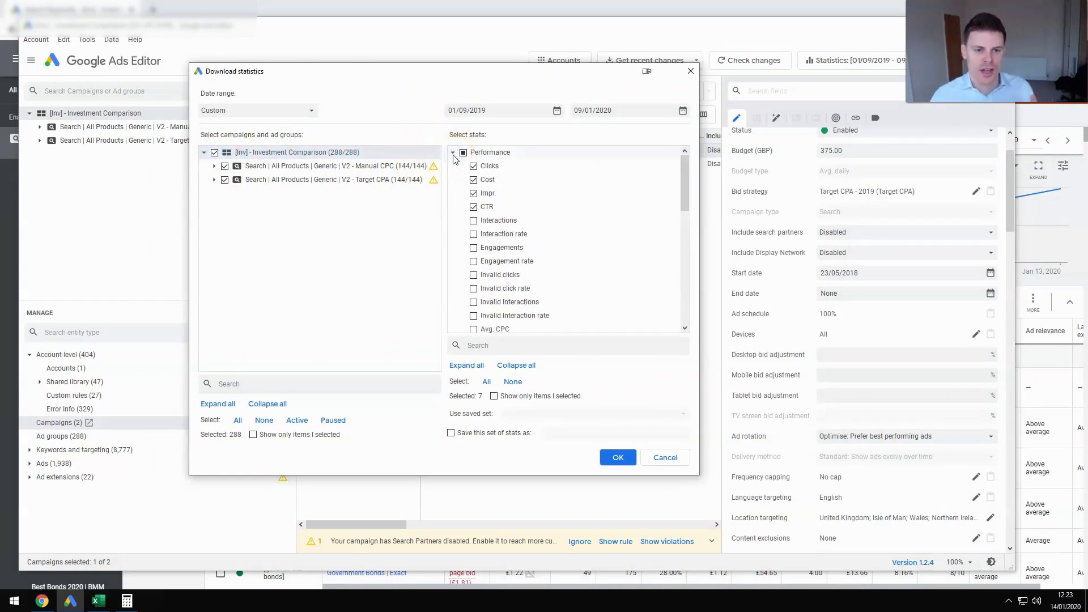
pyautogui.click(453, 153)
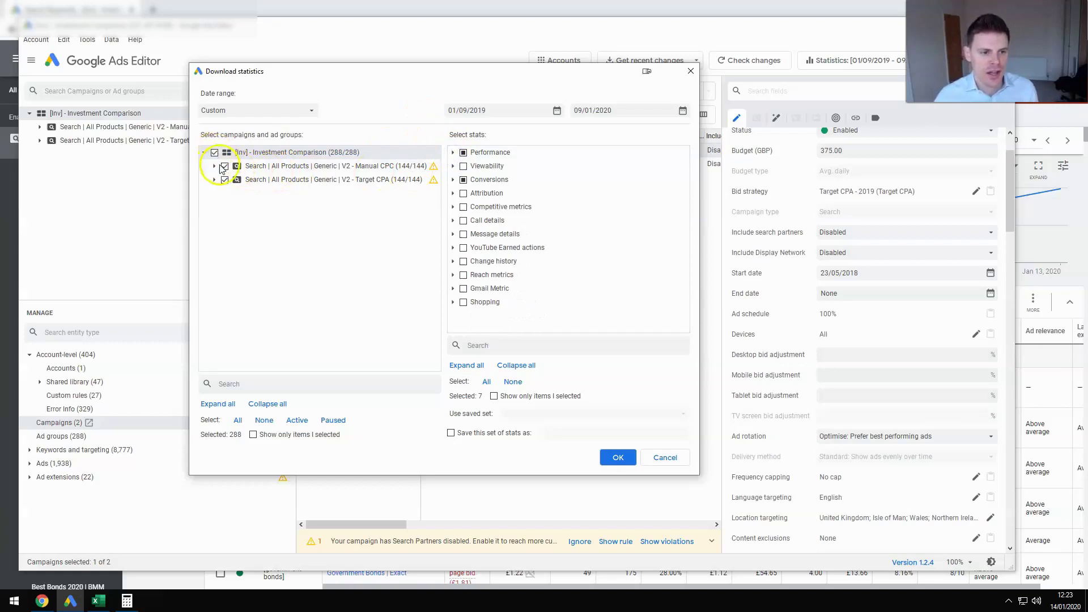
# Download statistics for only the Search | All Products | Generic | V2 - Target CPA campaign, with the end date set to 13/01/2020.
pyautogui.click(214, 153)
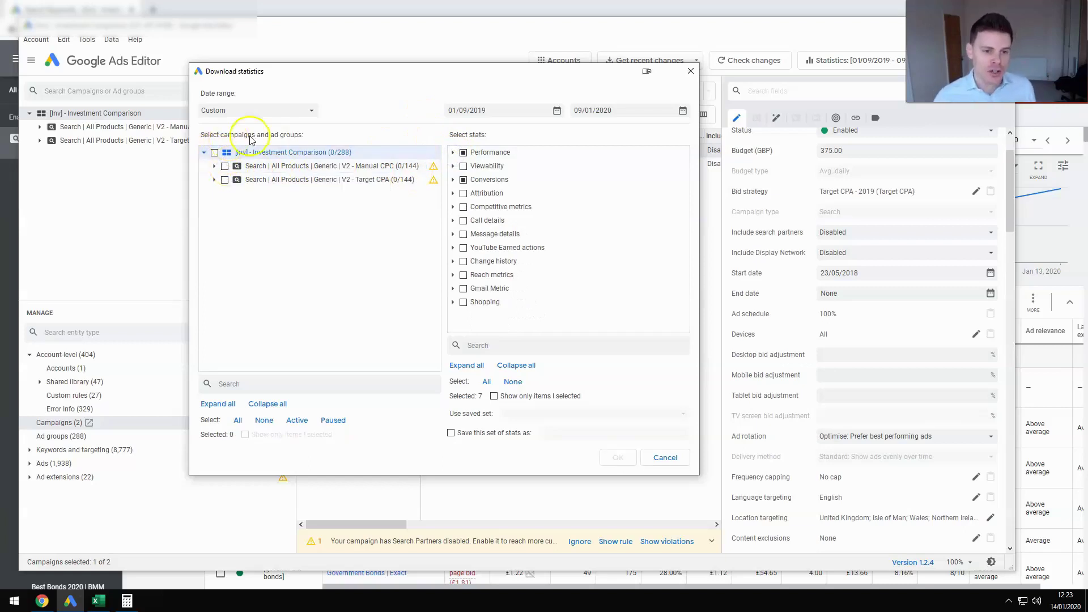
pyautogui.click(225, 180)
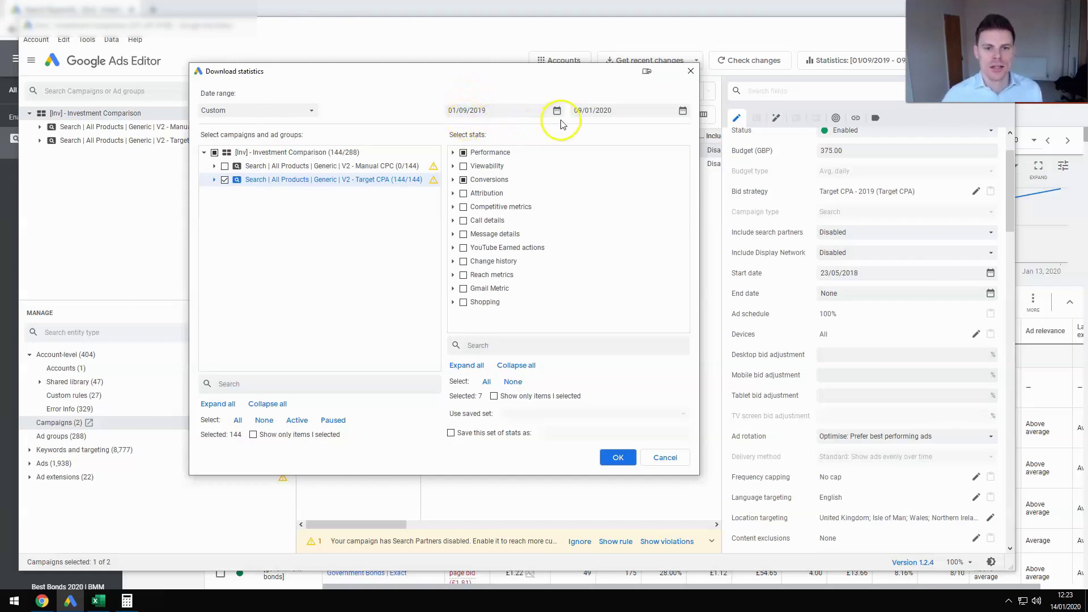
pyautogui.click(684, 111)
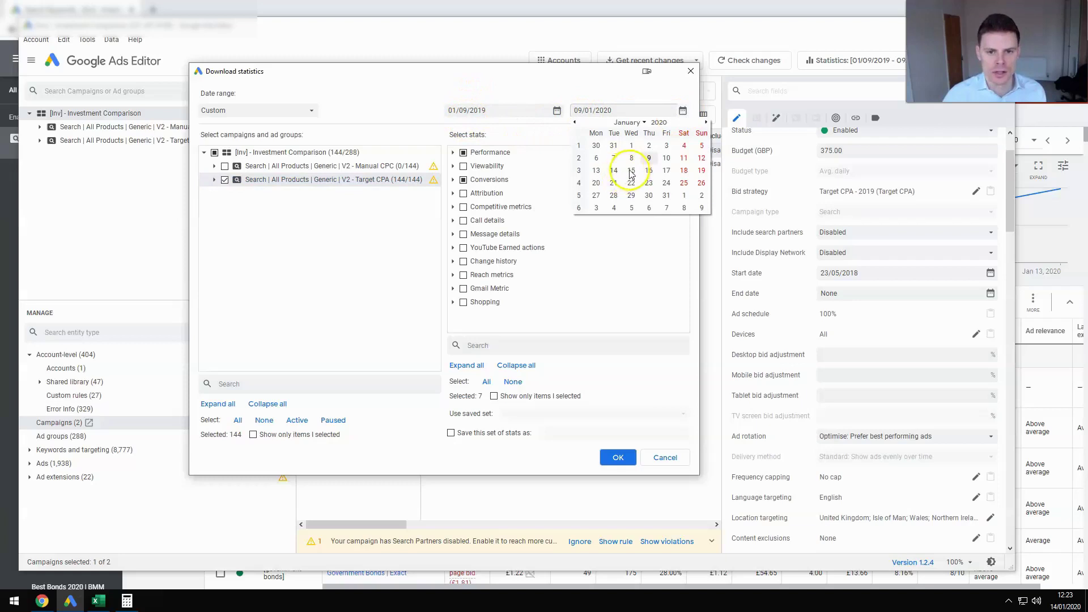
pyautogui.click(598, 171)
pyautogui.click(618, 460)
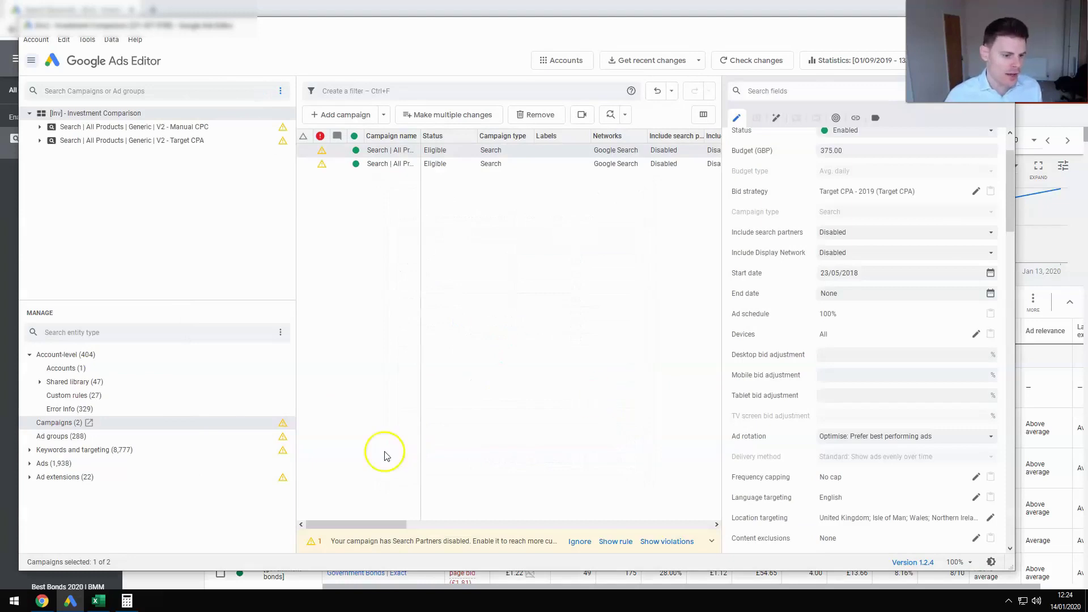
# List the keywords of the V2 - Target CPA campaign, widen the table, and review the bid, quality score and conversion rate columns.
pyautogui.click(29, 449)
pyautogui.click(48, 464)
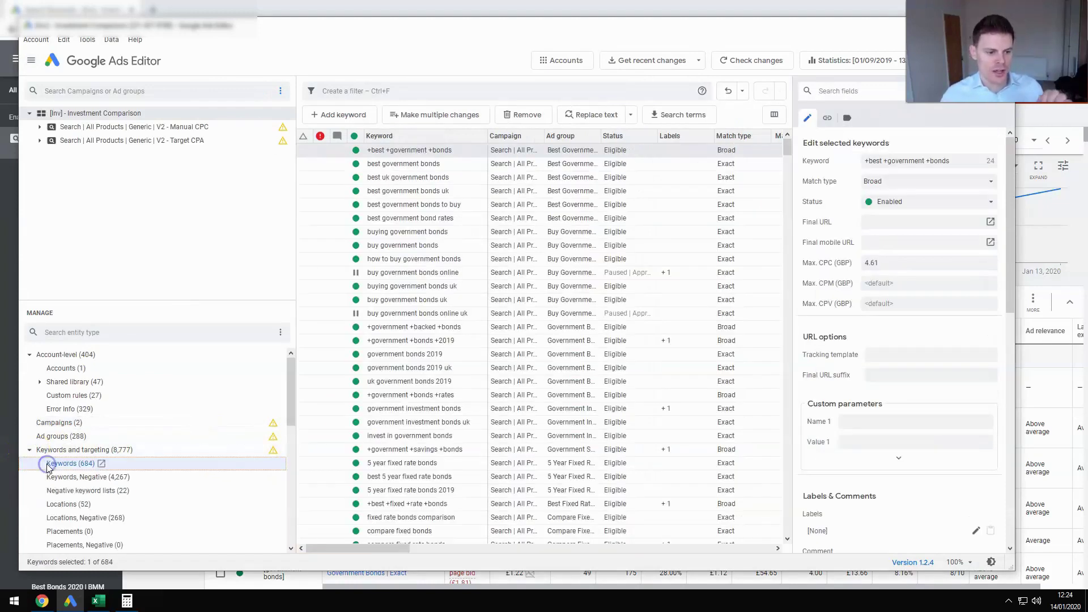
pyautogui.click(160, 142)
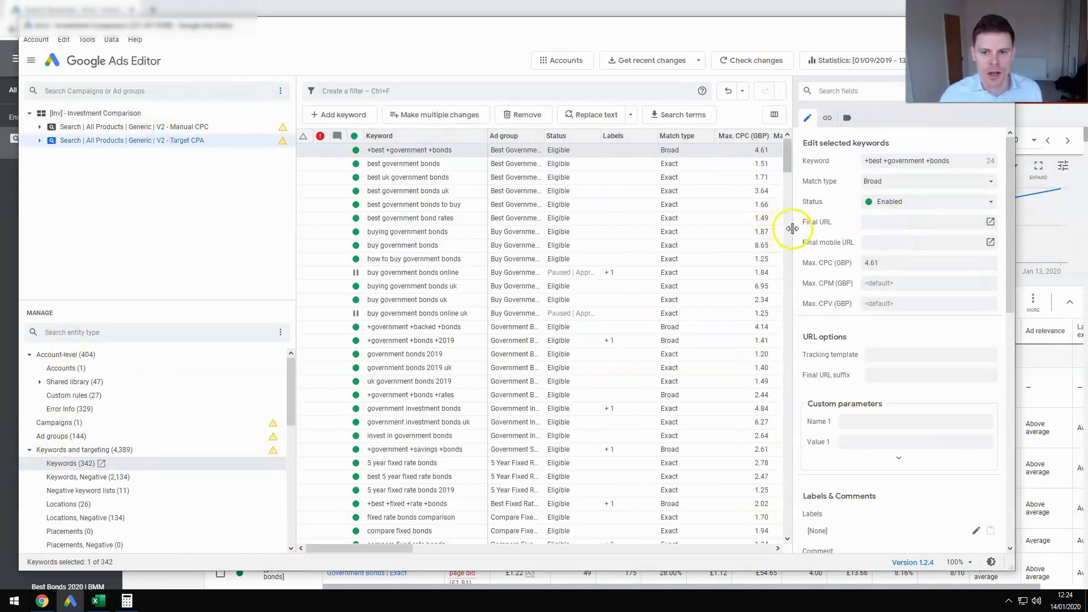
pyautogui.moveTo(791, 227); pyautogui.dragTo(917, 226)
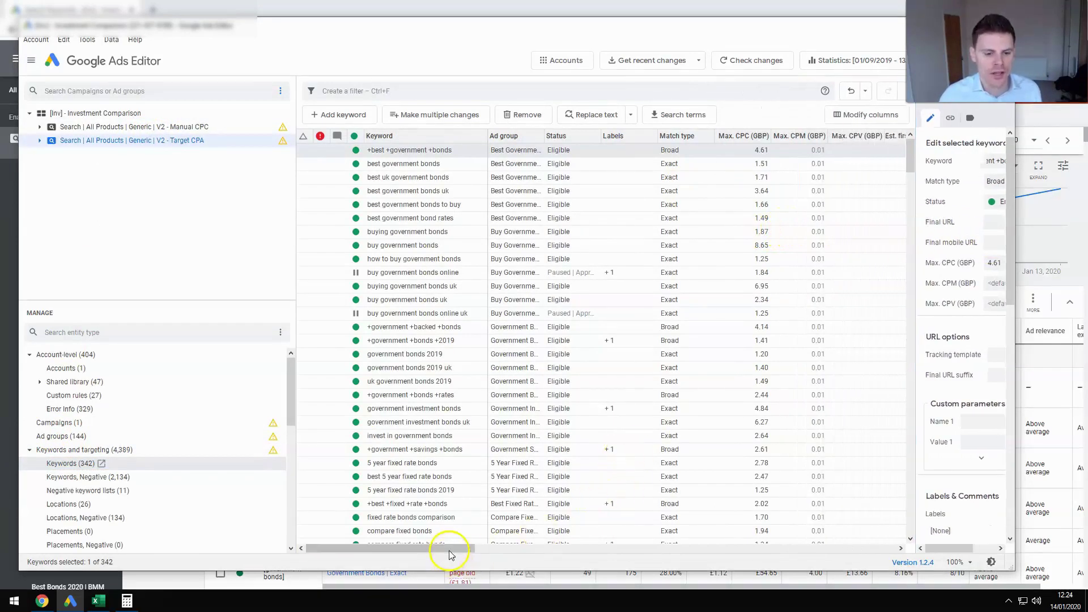
pyautogui.moveTo(450, 549); pyautogui.dragTo(484, 549)
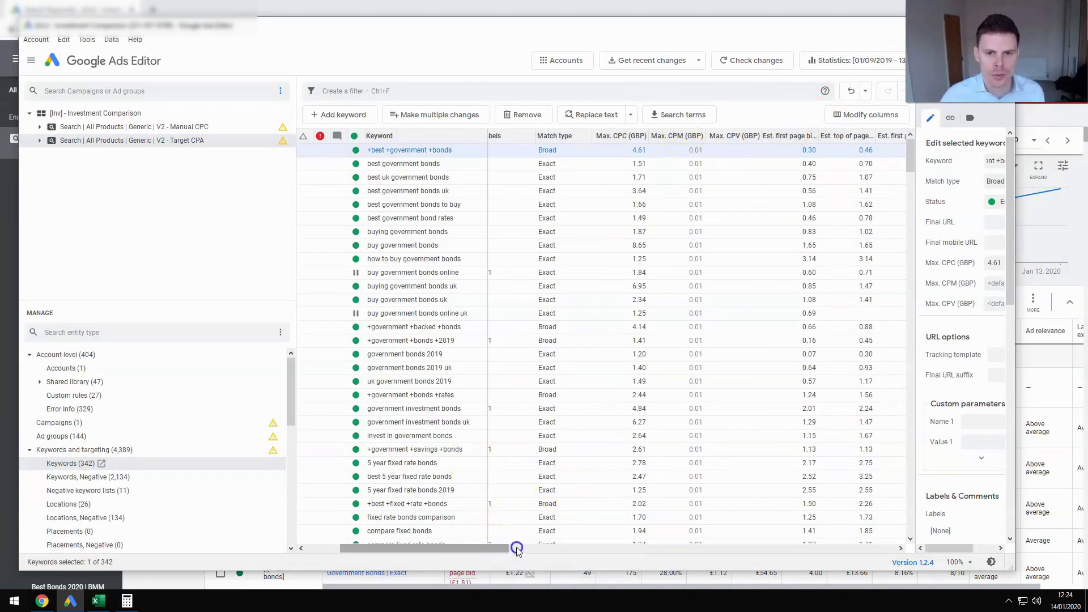
pyautogui.moveTo(517, 548); pyautogui.dragTo(559, 550)
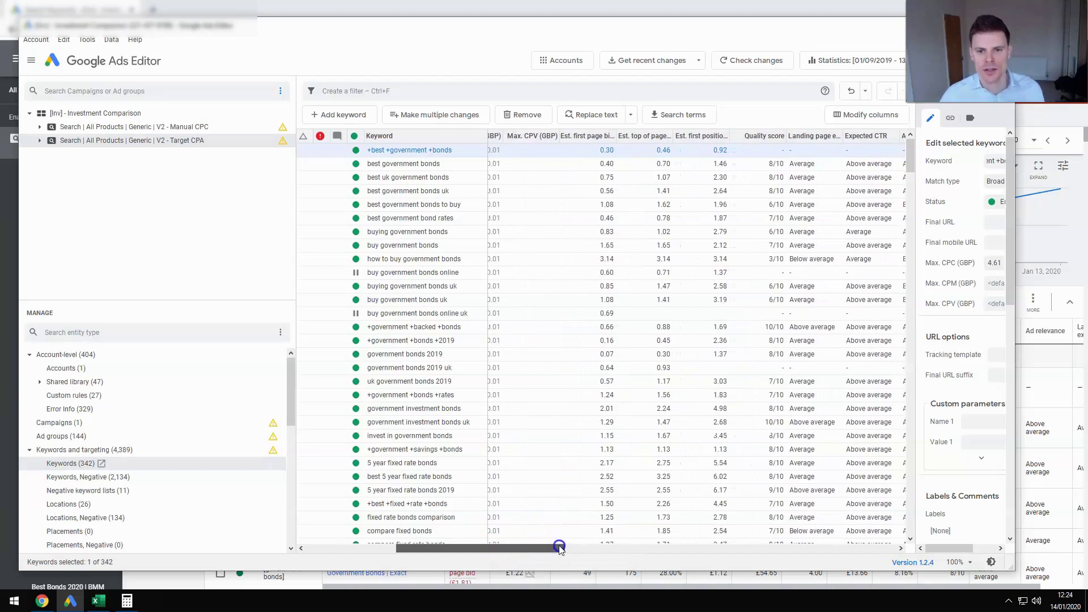
pyautogui.moveTo(559, 549); pyautogui.dragTo(779, 540)
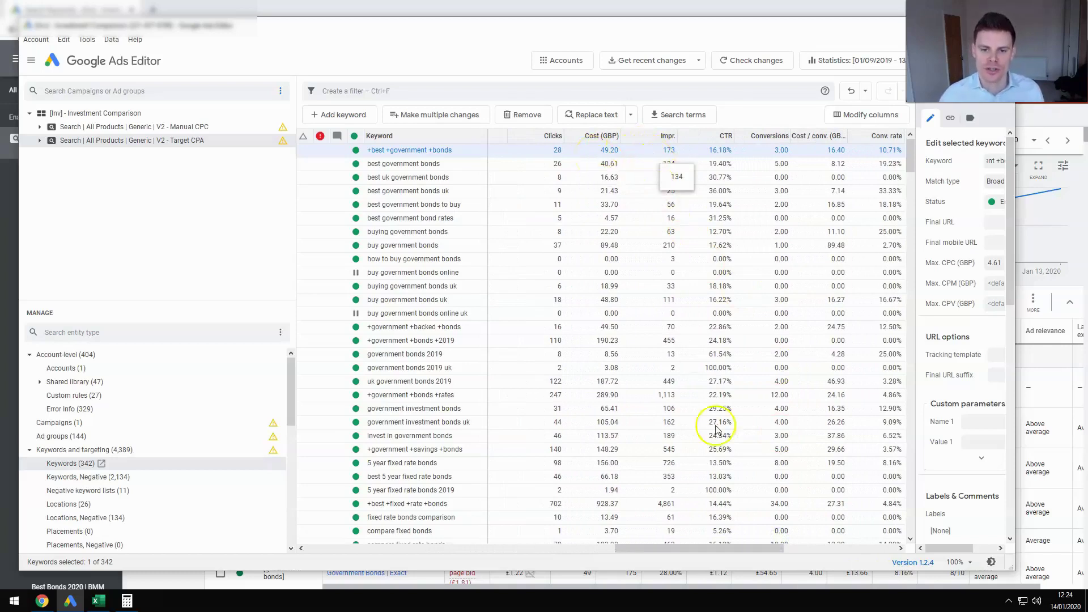
pyautogui.moveTo(658, 553); pyautogui.dragTo(679, 554)
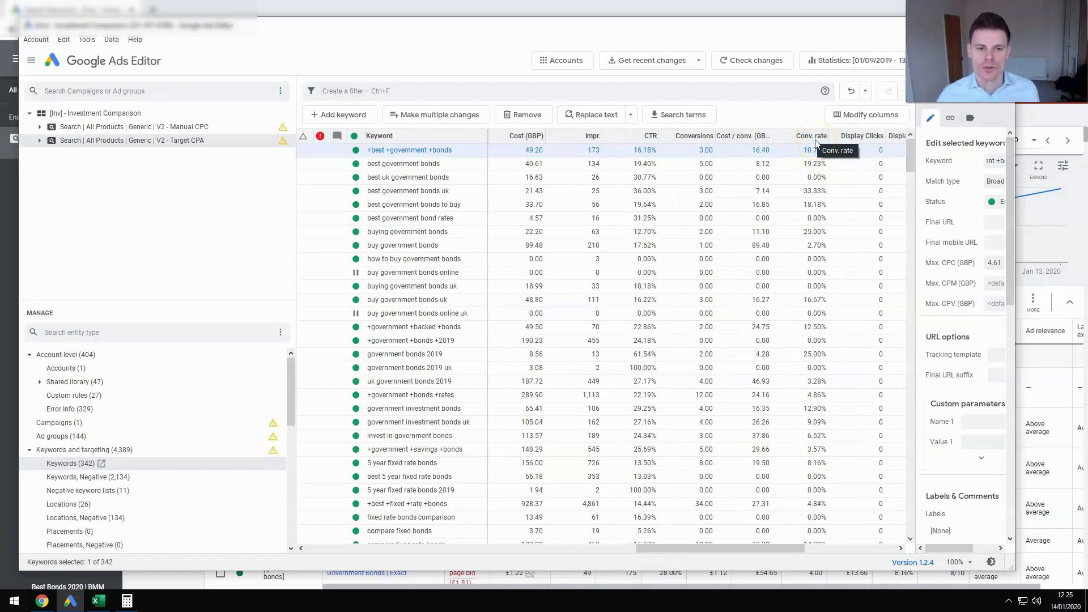
# Filter the keyword list to keywords whose status is Enabled.
pyautogui.click(441, 91)
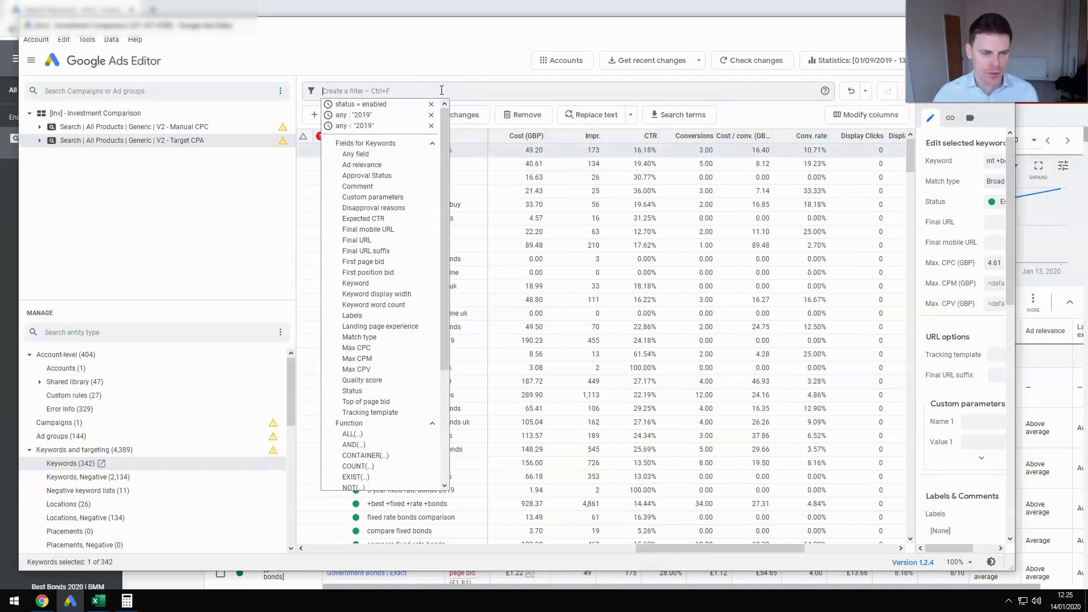
pyautogui.write('stat')
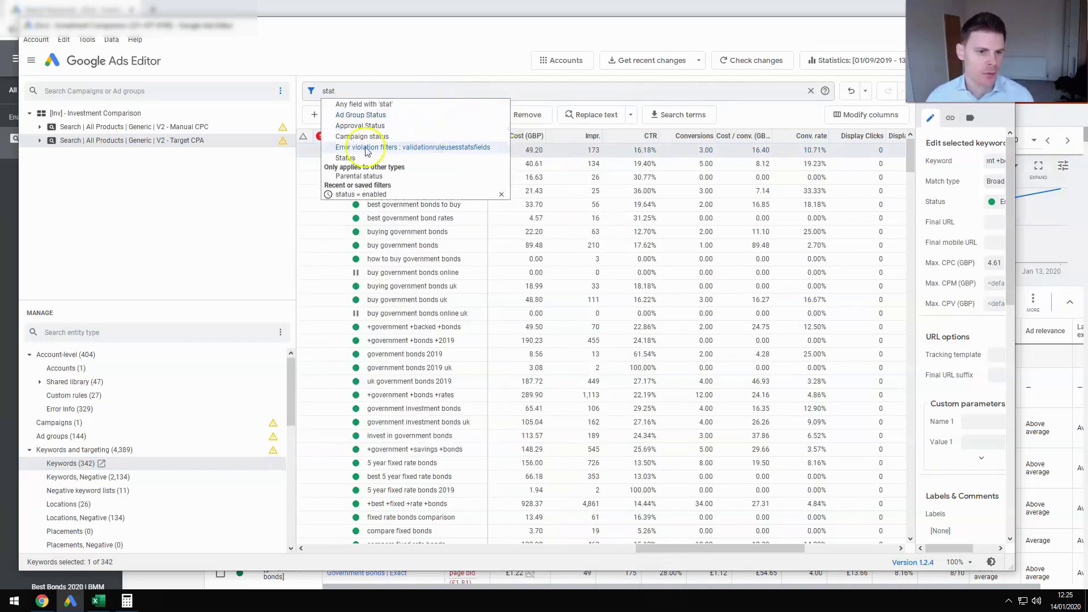
pyautogui.click(360, 150)
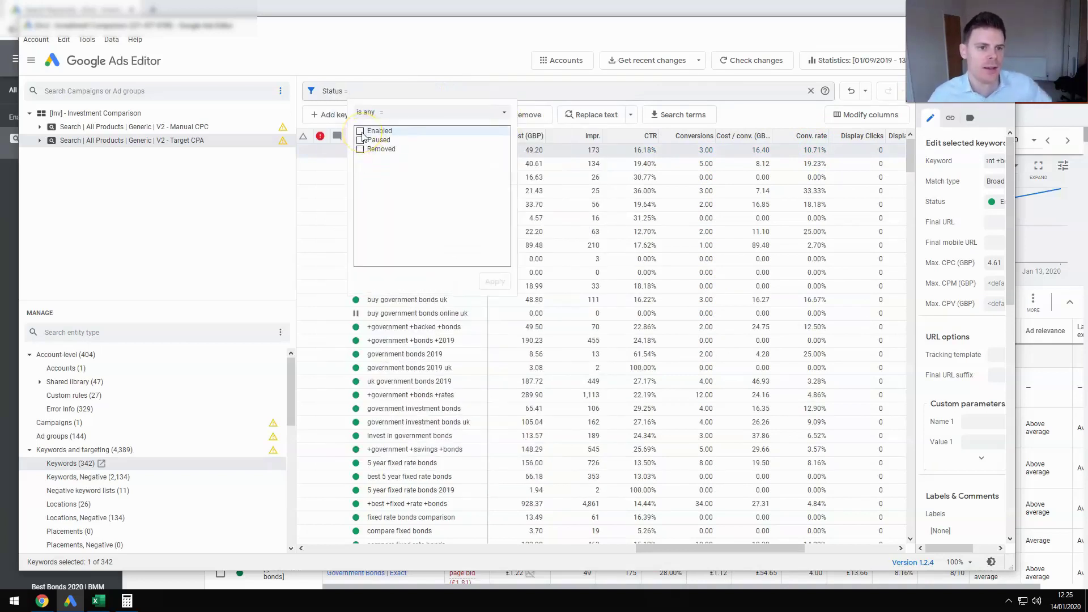
pyautogui.click(360, 132)
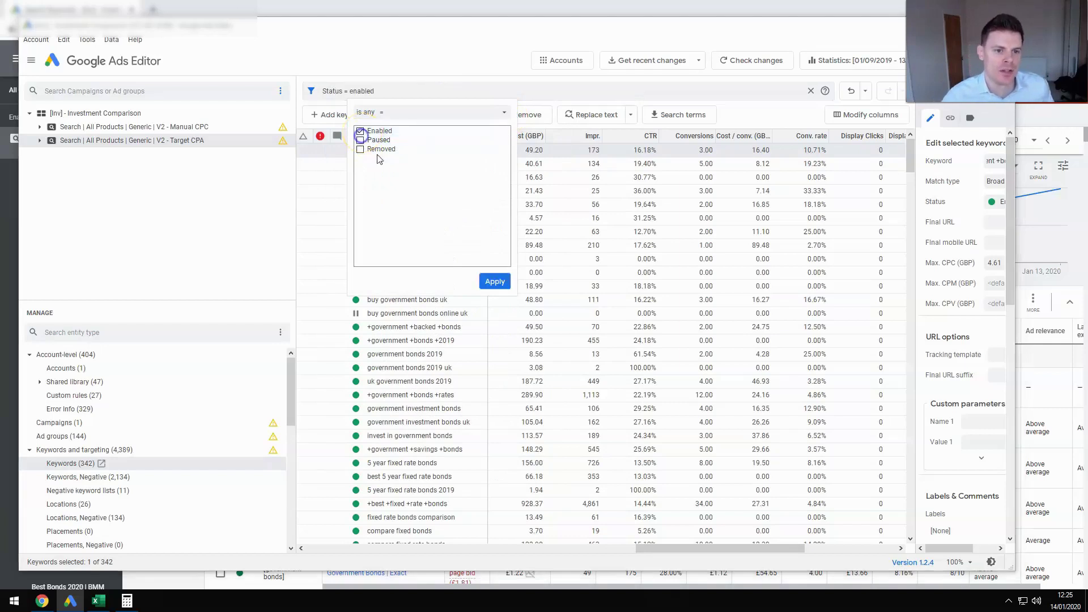
pyautogui.click(494, 281)
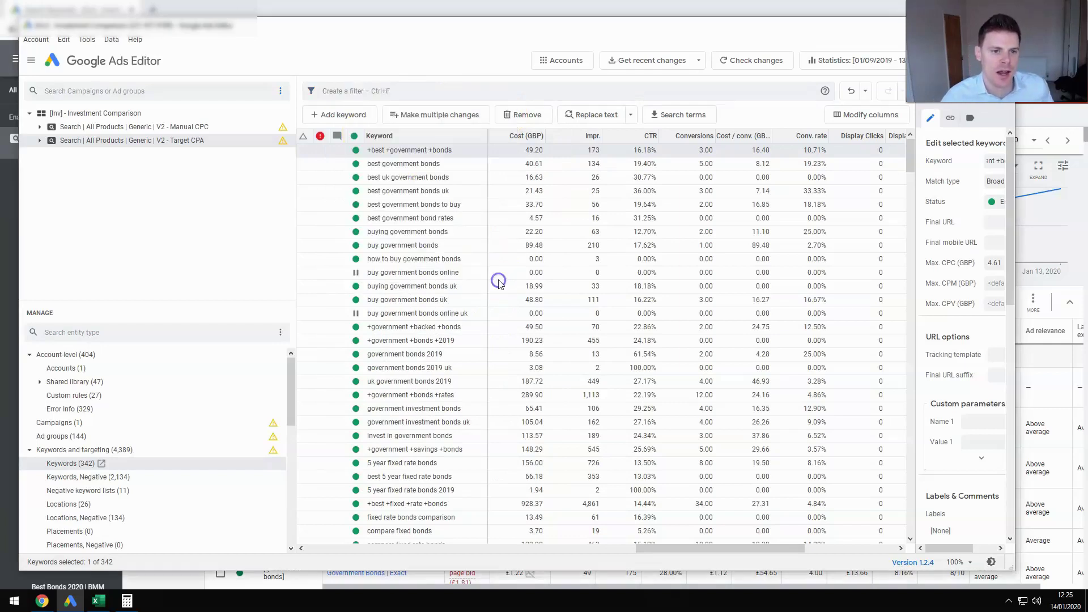
# Copy all filtered keywords and paste them at cell A1 of the maximized Bid Adjustments workbook in Excel.
pyautogui.click(438, 177)
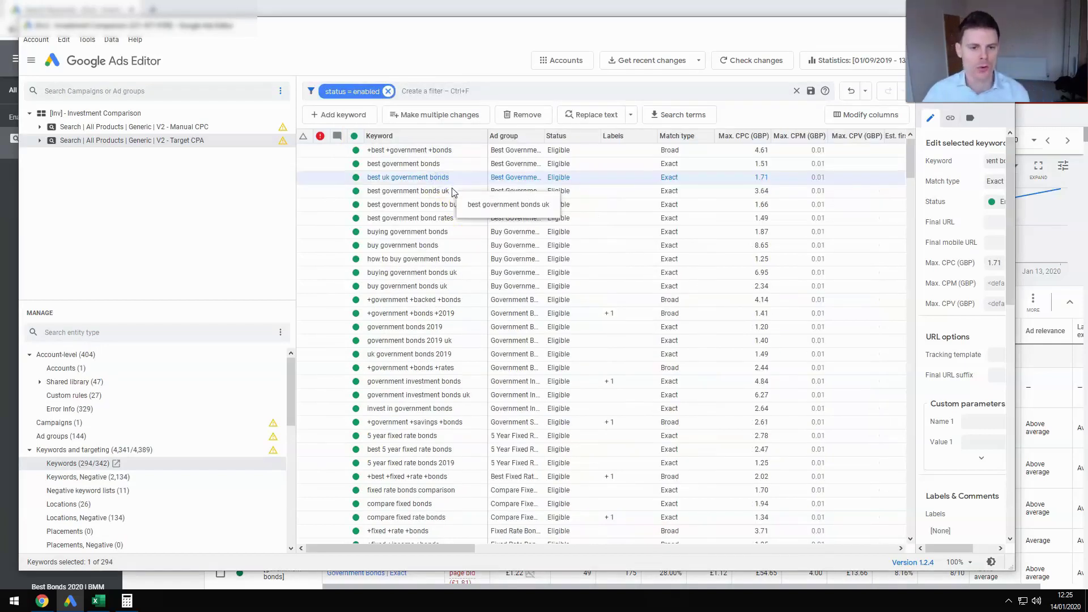
pyautogui.hotkey('ctrl', 'a')
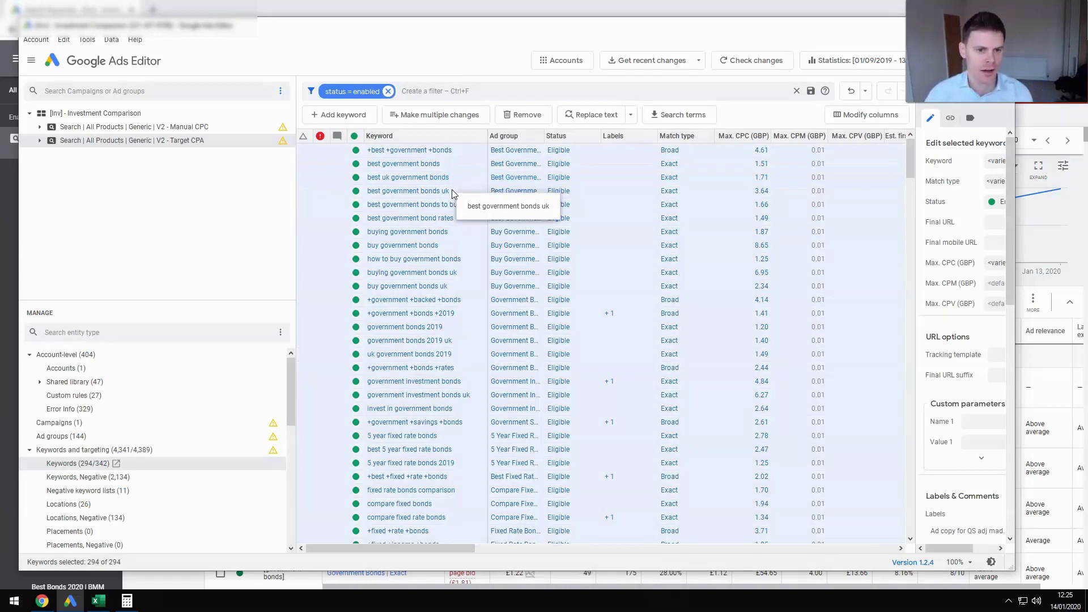
pyautogui.click(109, 599)
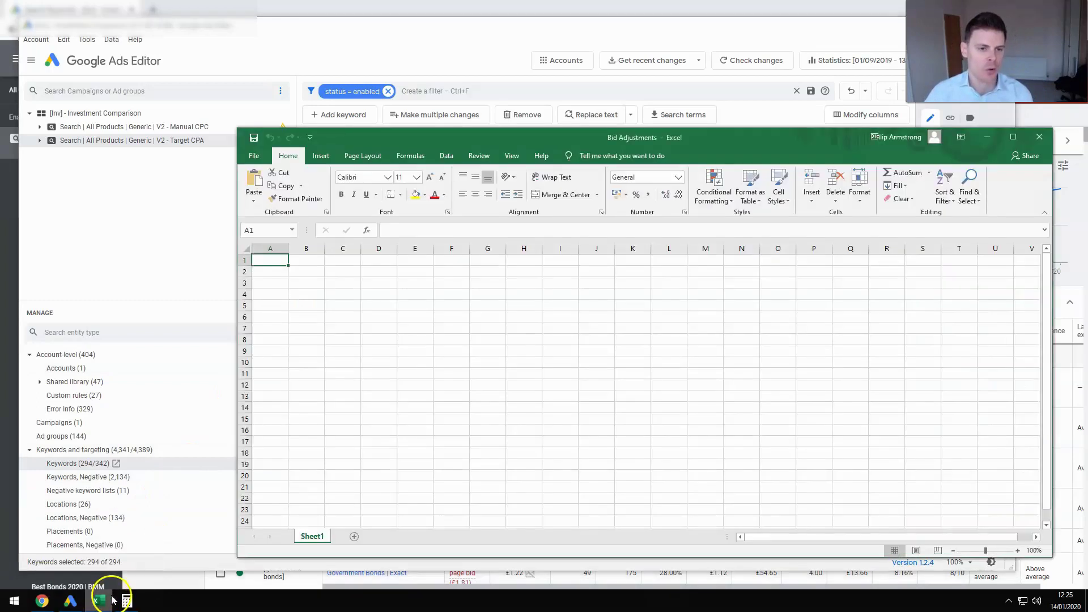
pyautogui.moveTo(390, 136); pyautogui.dragTo(379, 131)
pyautogui.doubleClick(379, 132)
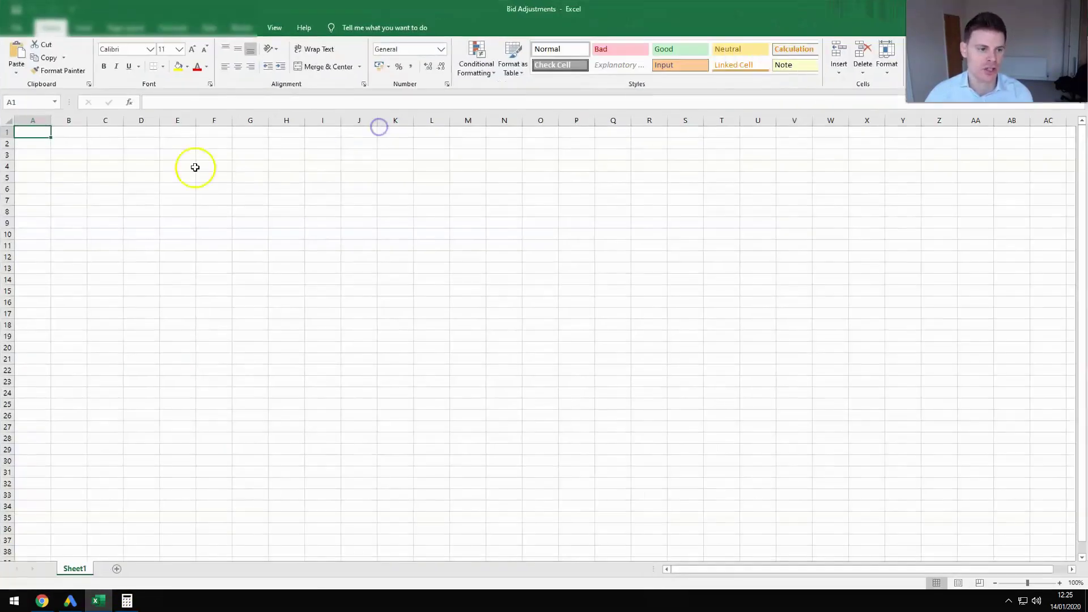
pyautogui.hotkey('ctrl', 'v')
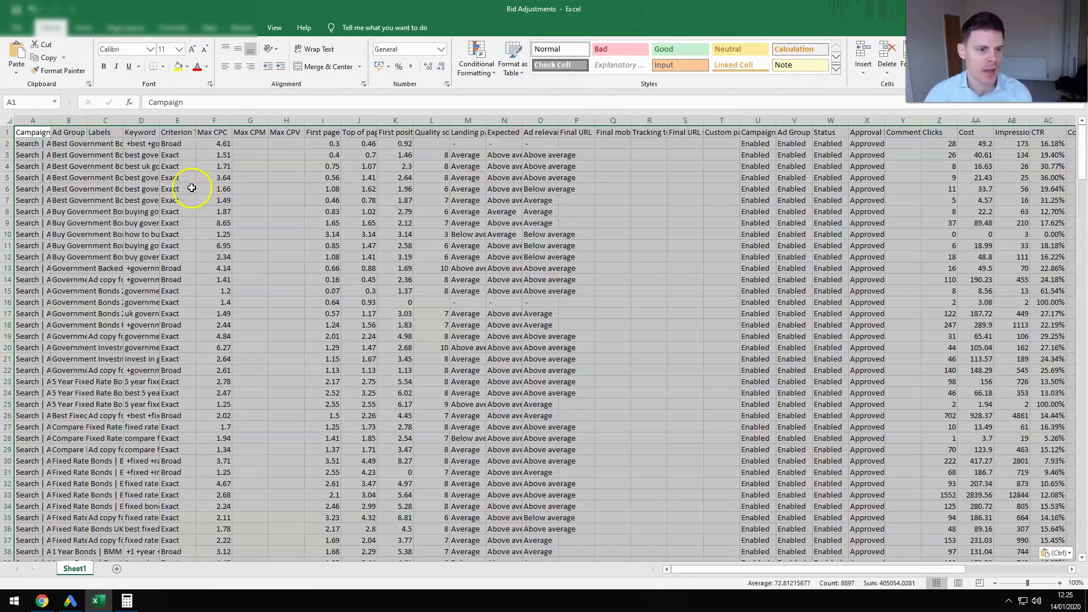
# Autofit the width of all columns in the pasted keyword data.
pyautogui.click(259, 177)
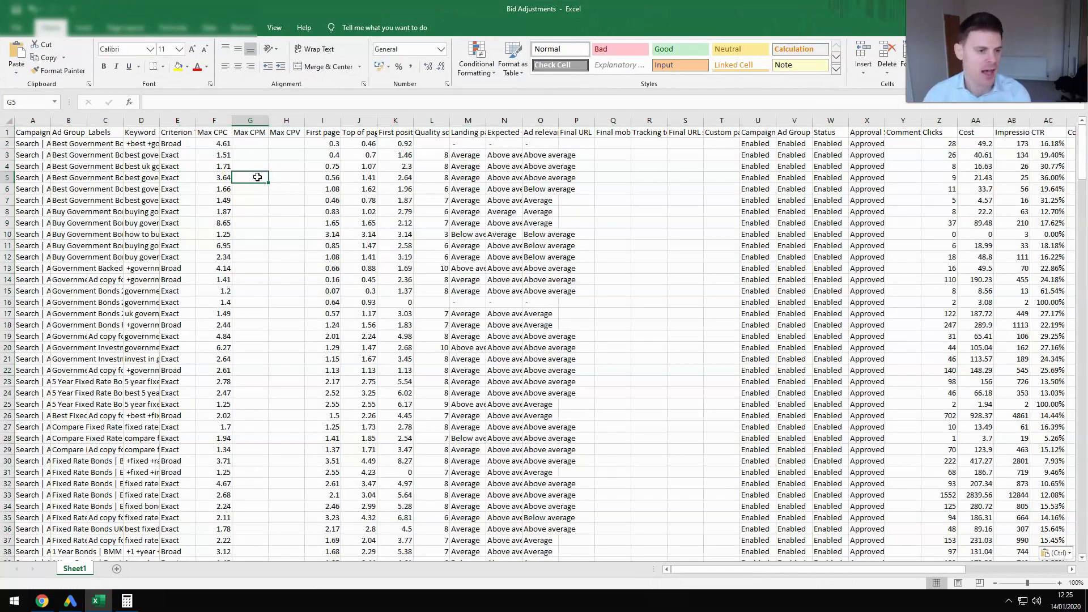
pyautogui.hotkey('ctrl', 'a')
pyautogui.doubleClick(51, 120)
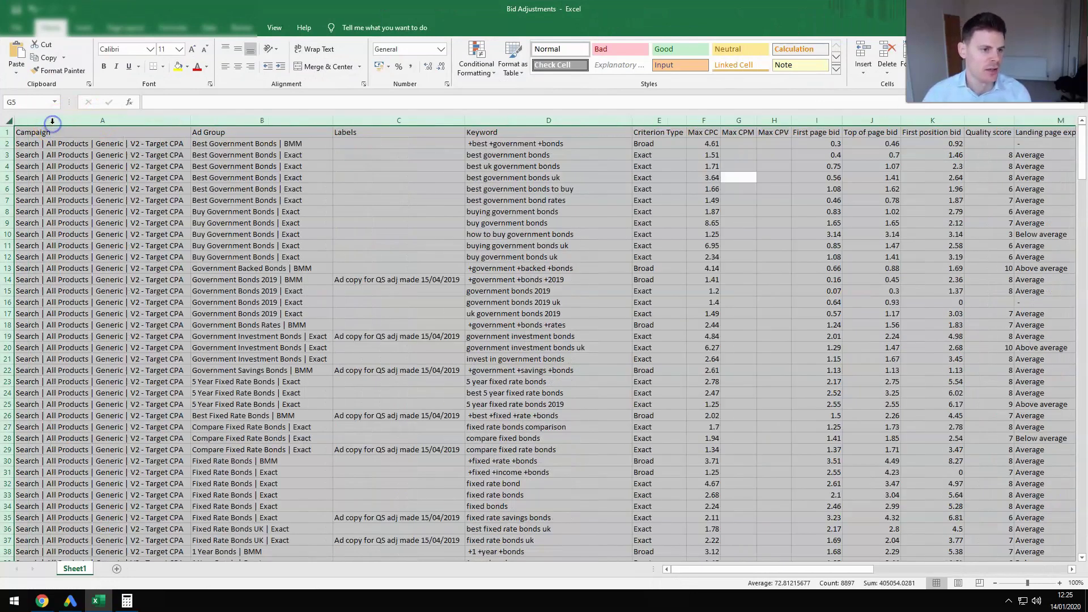
pyautogui.click(356, 173)
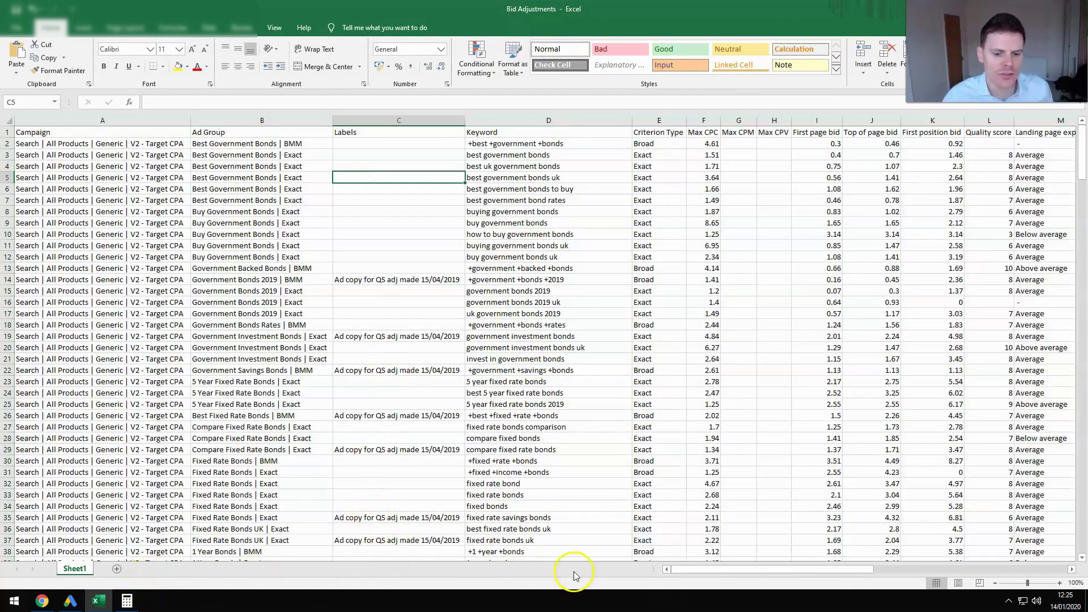
# Delete the URL, tracking and custom parameter columns, and the columns from Campaign Status through Comment.
pyautogui.moveTo(715, 571); pyautogui.dragTo(765, 569)
pyautogui.moveTo(566, 121); pyautogui.dragTo(813, 120)
pyautogui.rightClick(813, 120)
pyautogui.click(843, 217)
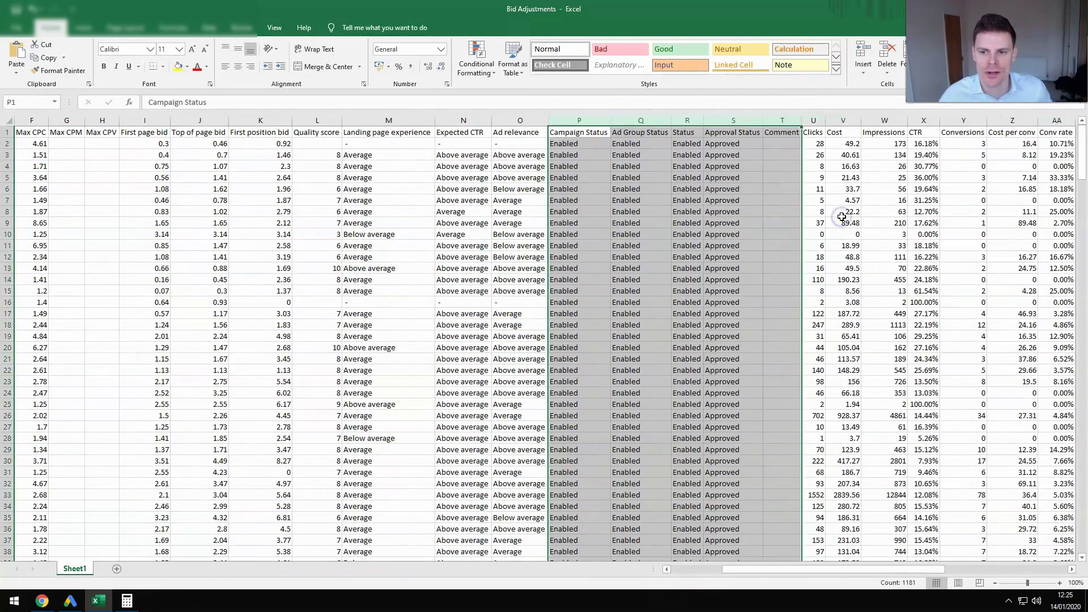
pyautogui.moveTo(578, 117); pyautogui.dragTo(779, 115)
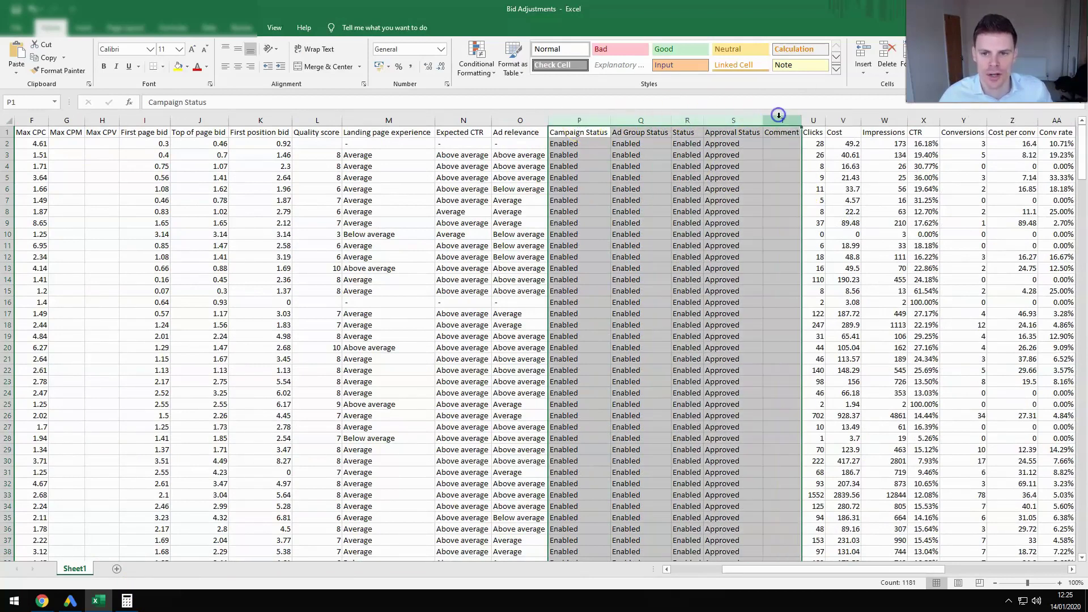
pyautogui.rightClick(779, 115)
pyautogui.click(810, 213)
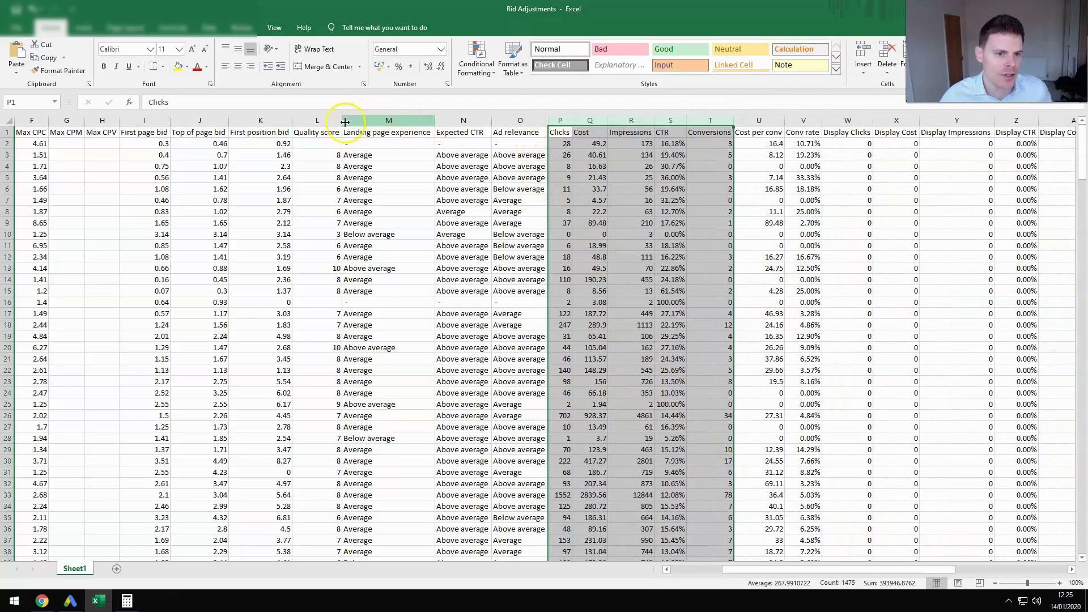
# Delete the columns from Quality score through Ad relevance, and clear all the Display statistics columns after Conv rate.
pyautogui.moveTo(338, 120); pyautogui.dragTo(488, 117)
pyautogui.rightClick(488, 119)
pyautogui.click(539, 216)
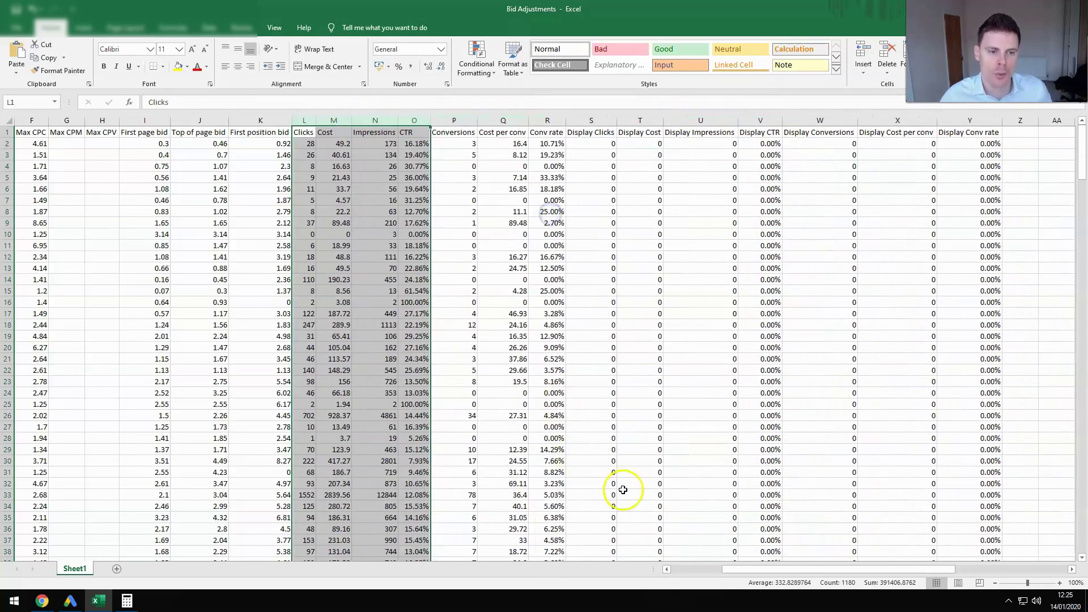
pyautogui.moveTo(592, 119); pyautogui.dragTo(971, 129)
pyautogui.press('Delete')
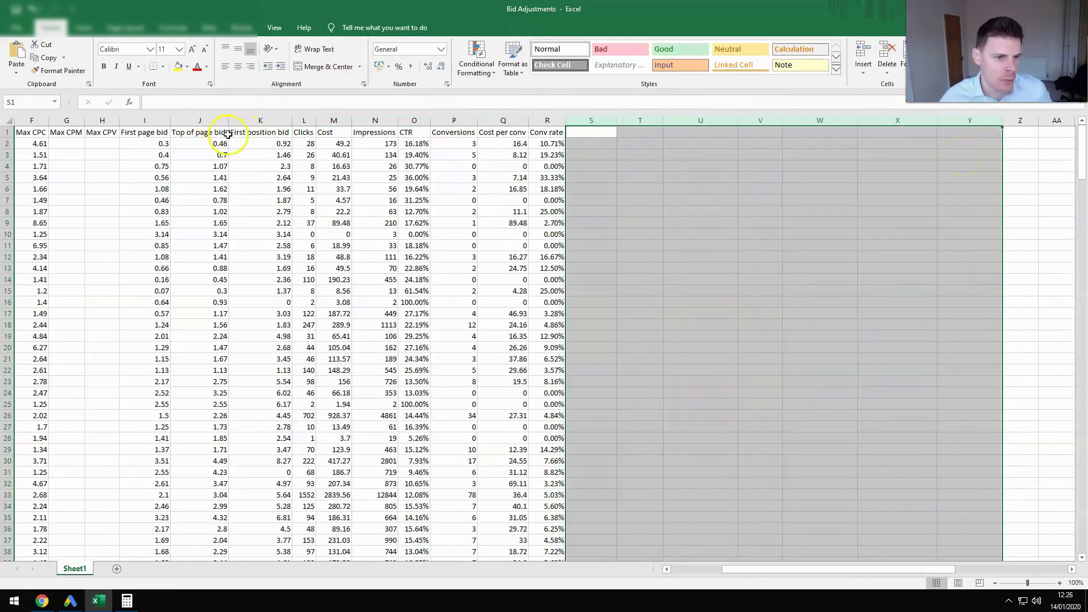
# Insert a new column before the existing Max CPC column and give it the header Max CPC.
pyautogui.moveTo(760, 568); pyautogui.dragTo(705, 573)
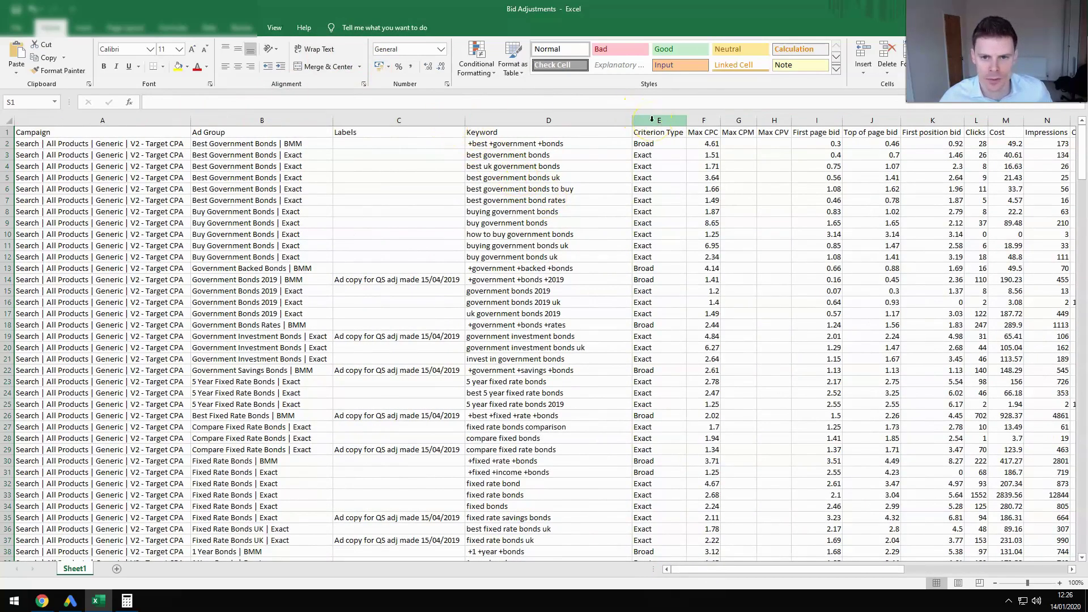
pyautogui.rightClick(712, 121)
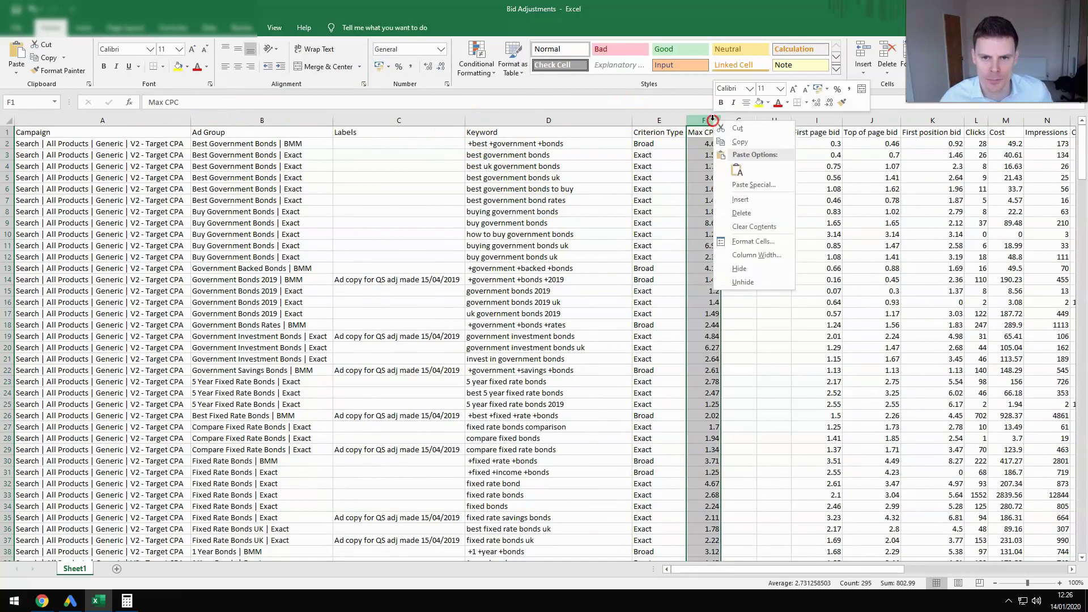
pyautogui.click(743, 200)
pyautogui.click(728, 134)
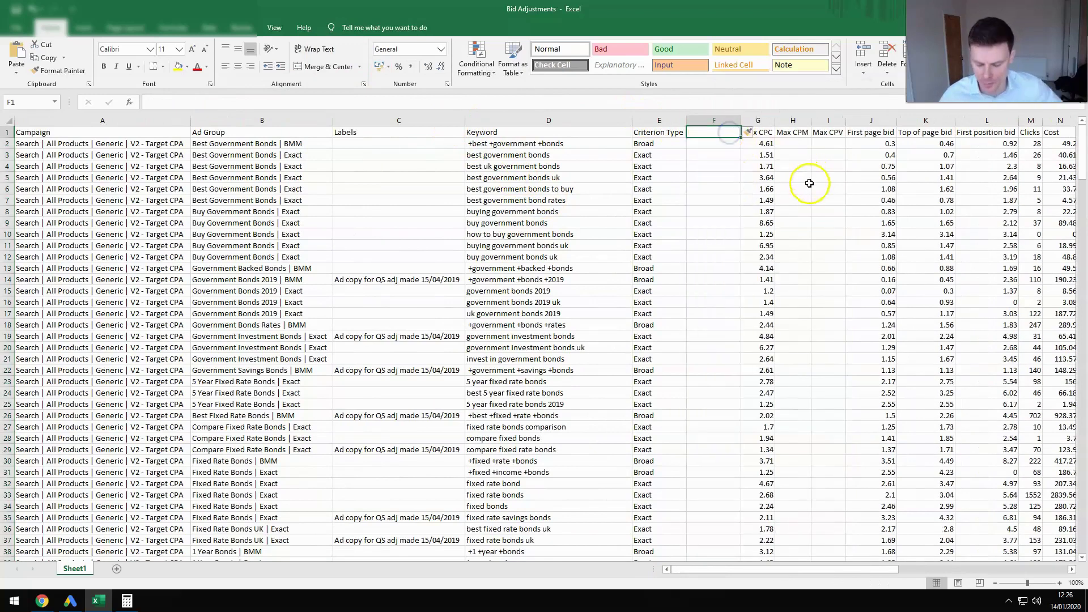
pyautogui.write('Max CP')
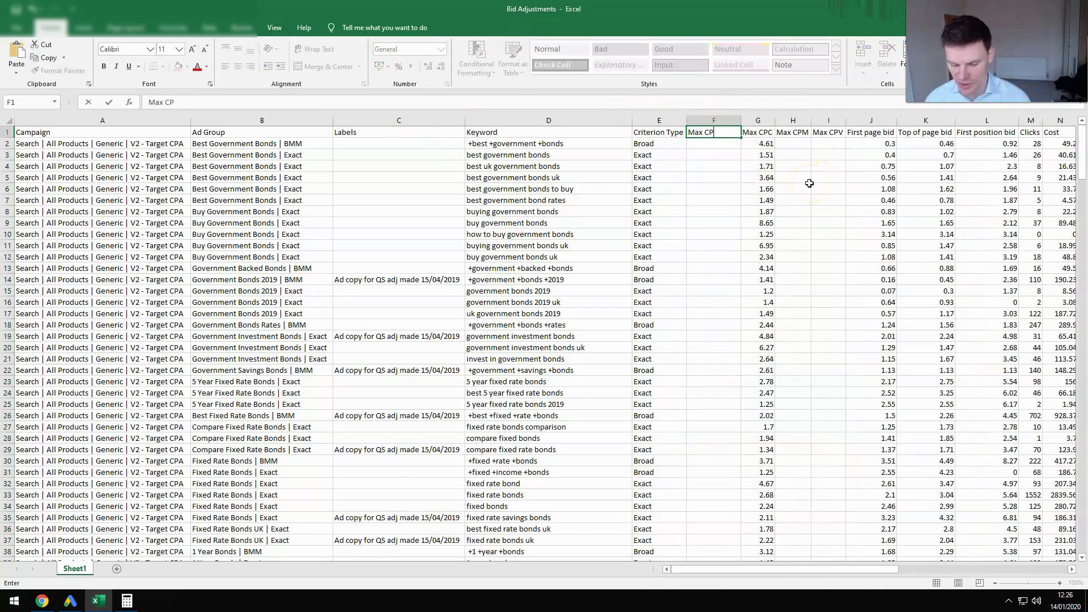
pyautogui.write('C')
pyautogui.press('Return')
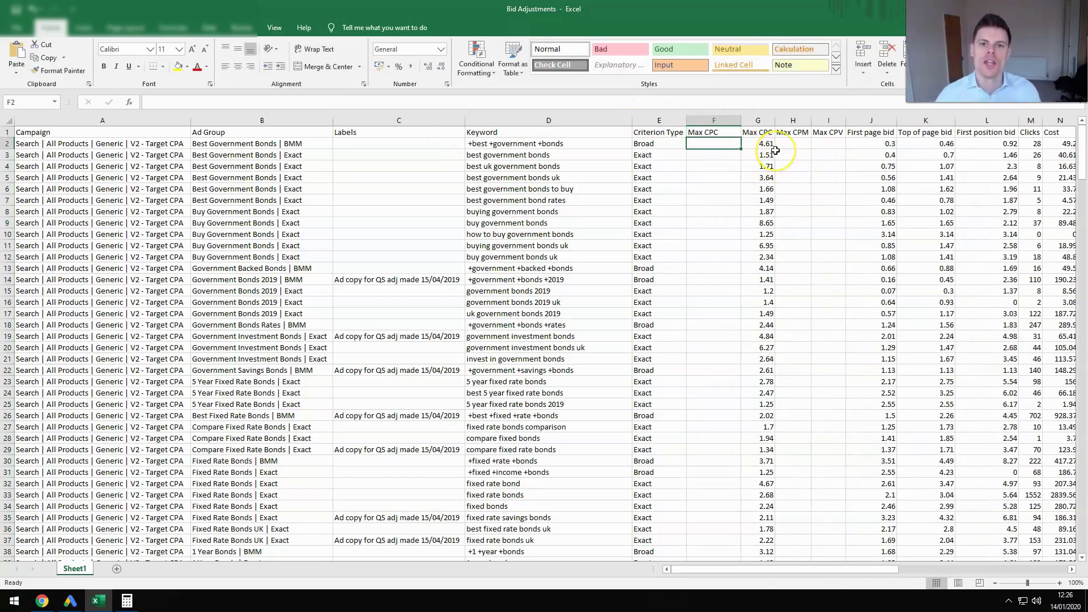
# Rename the header of the original bid column G to Old Max CPC and autofit that column's width.
pyautogui.doubleClick(759, 135)
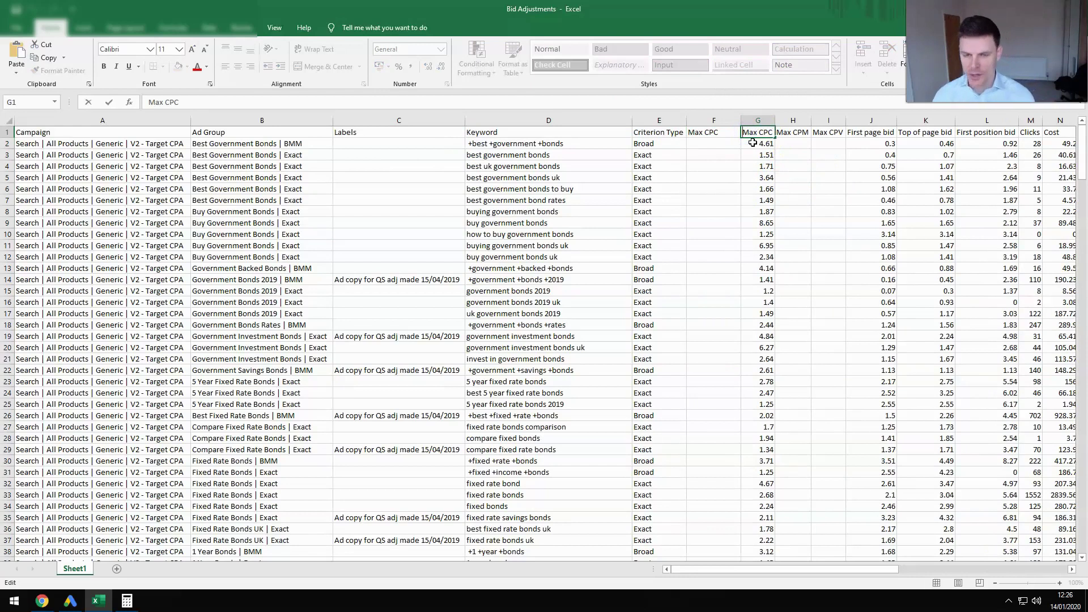
pyautogui.press('Home')
pyautogui.write('Old')
pyautogui.press('Return')
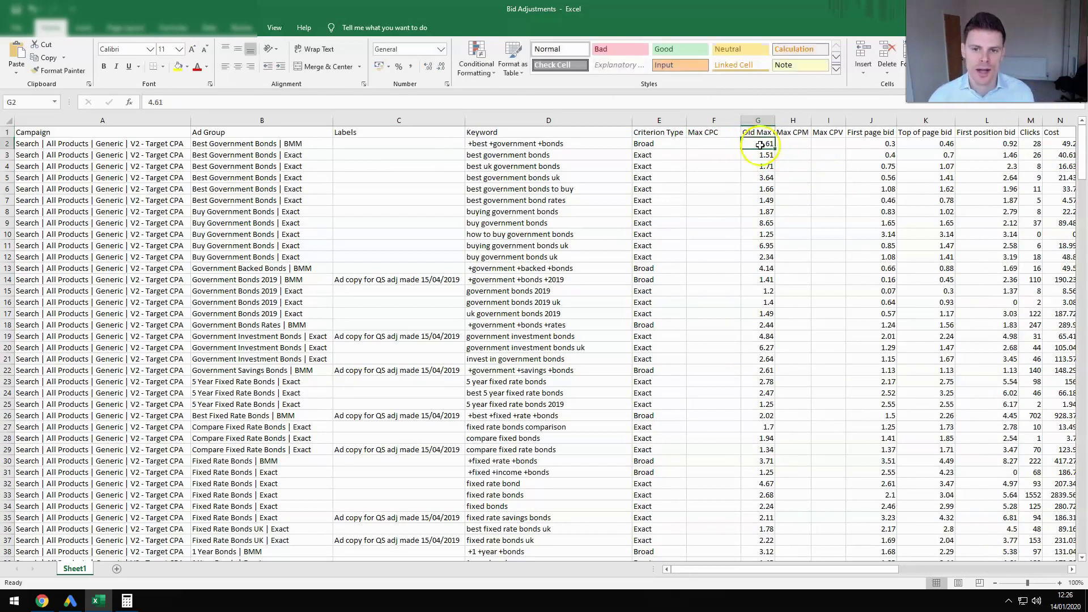
pyautogui.doubleClick(775, 120)
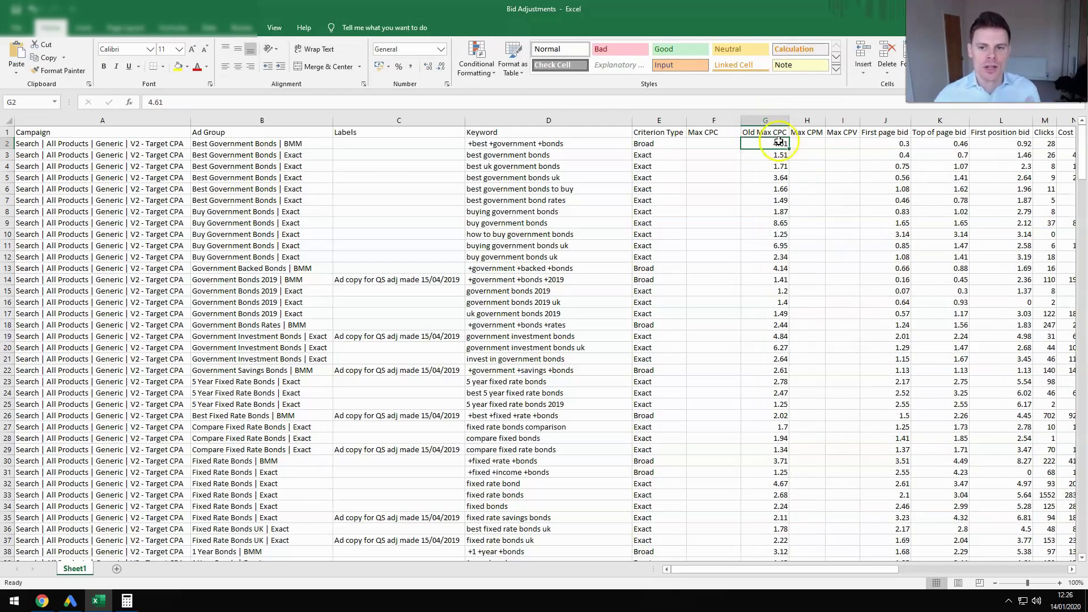
# Delete the empty Max CPM and Max CPV columns.
pyautogui.click(802, 121)
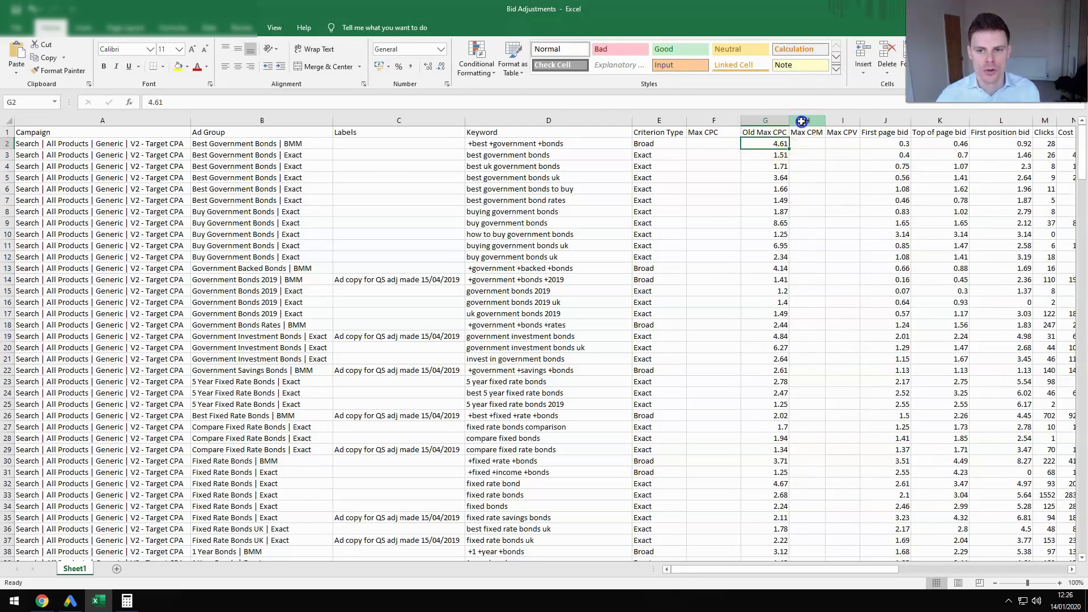
pyautogui.rightClick(833, 123)
pyautogui.click(854, 214)
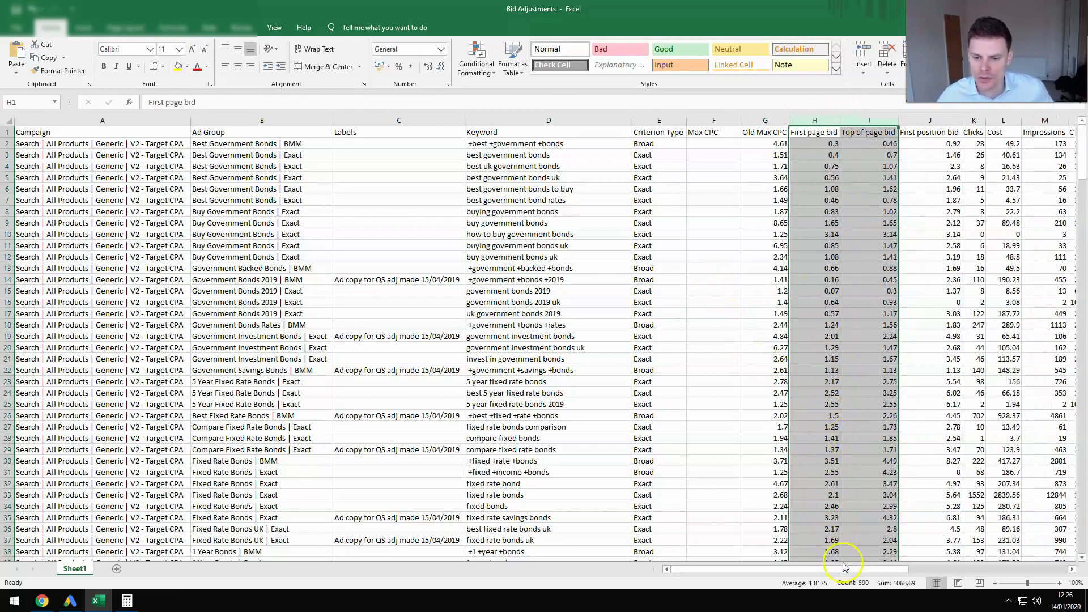
# Make the Conversions and Clicks columns bold.
pyautogui.moveTo(842, 569); pyautogui.dragTo(864, 569)
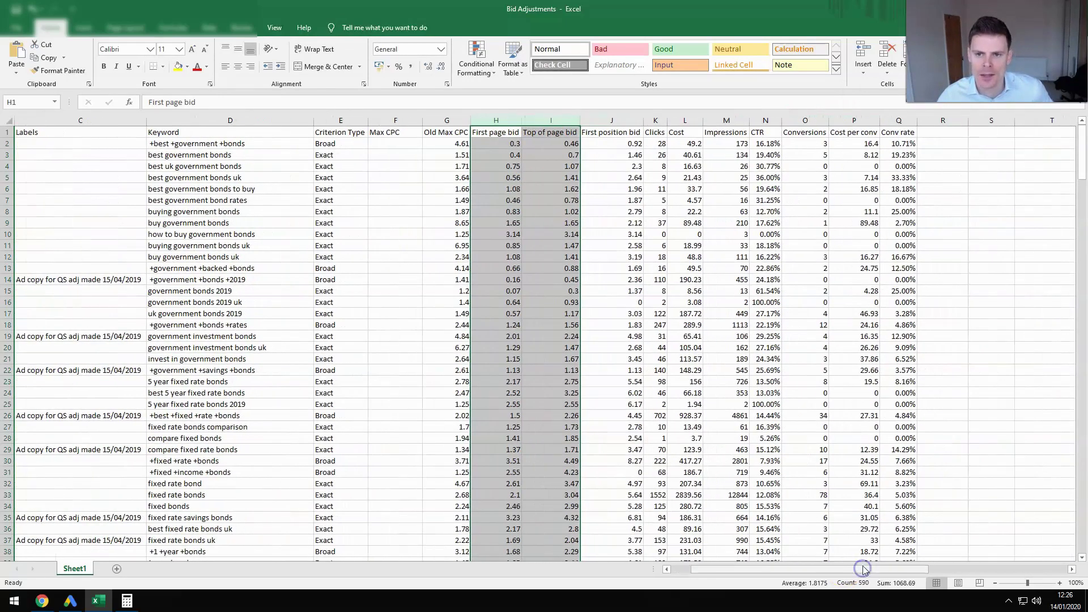
pyautogui.click(805, 120)
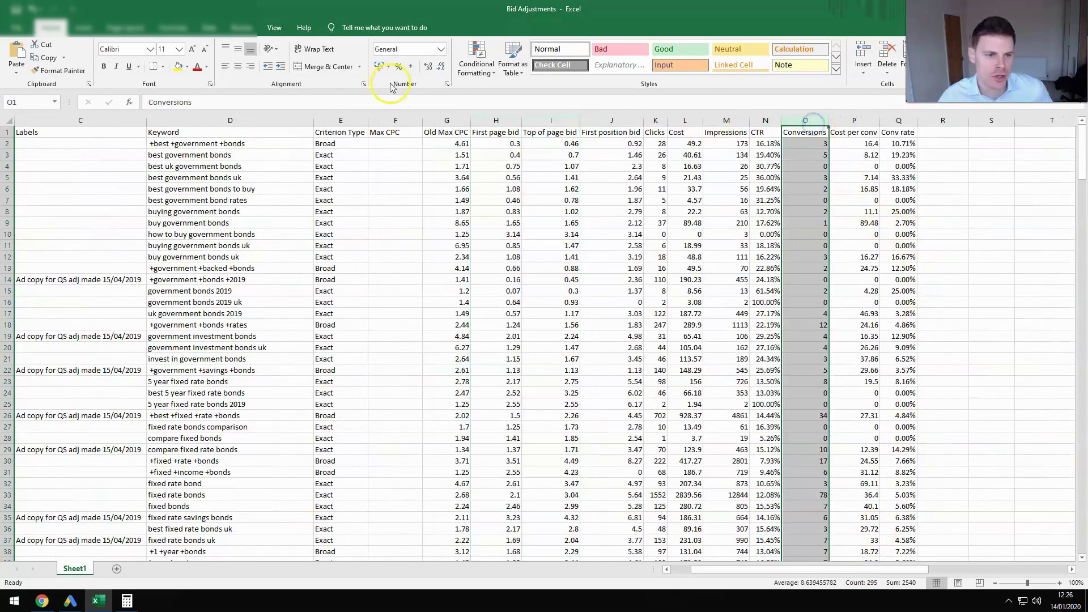
pyautogui.click(104, 66)
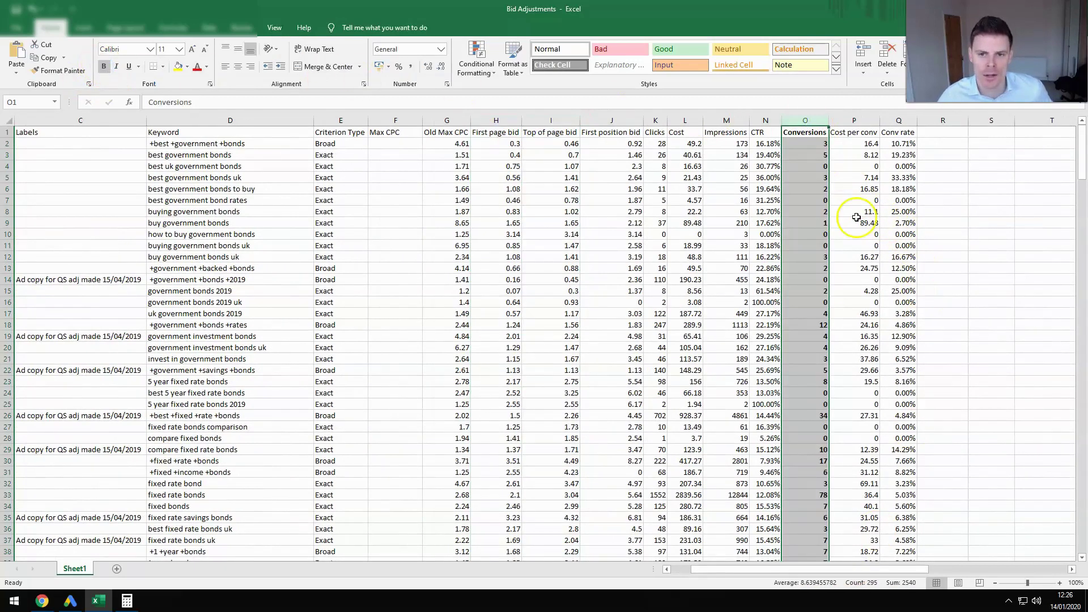
pyautogui.click(656, 120)
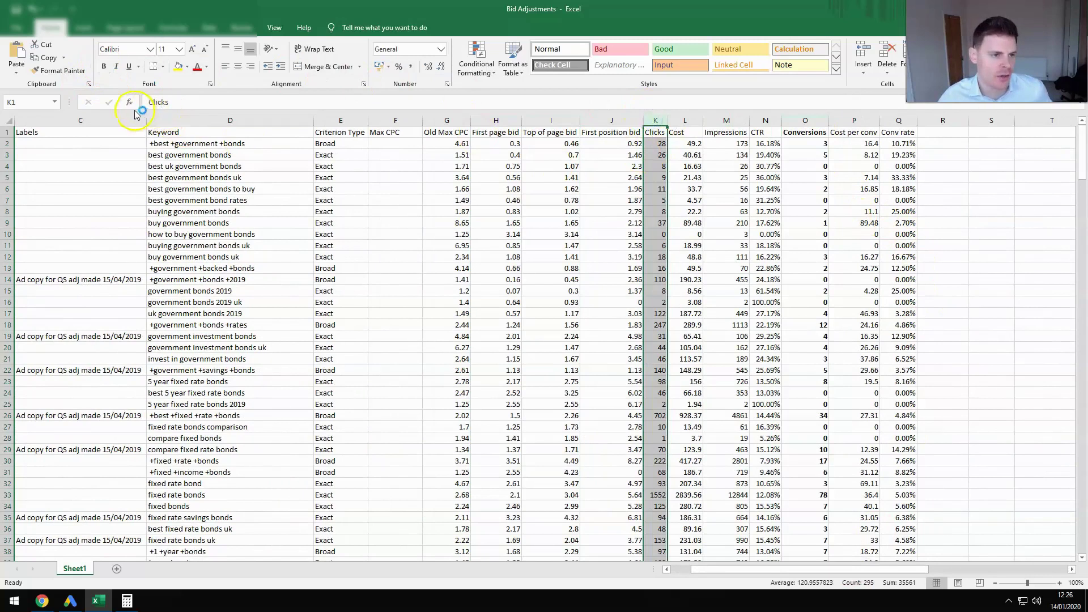
pyautogui.click(104, 67)
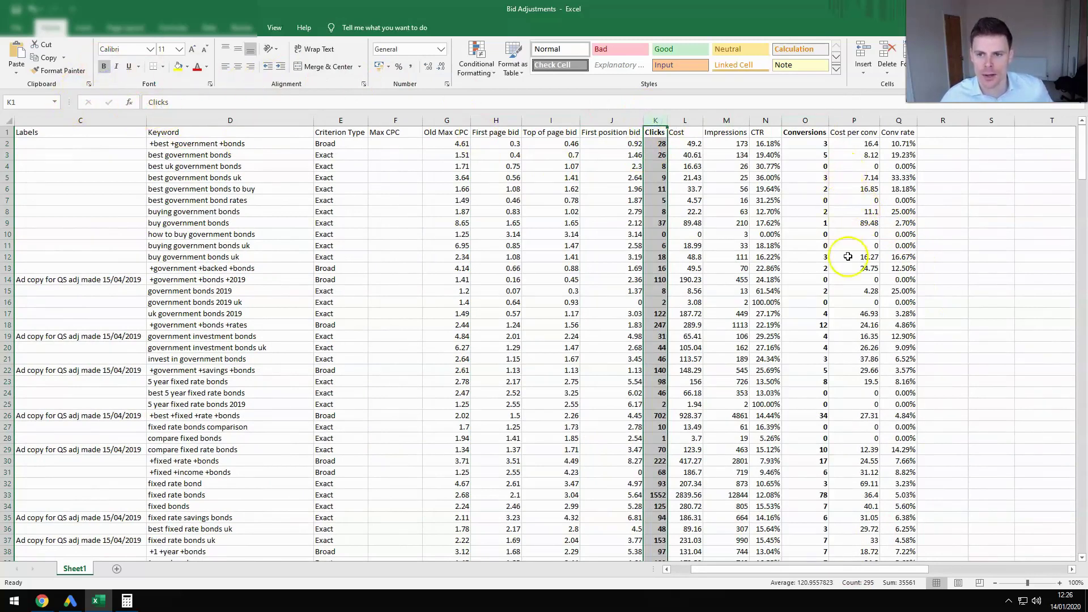
# Select all the keyword data and set up a custom sort by Conversions from largest to smallest.
pyautogui.click(547, 187)
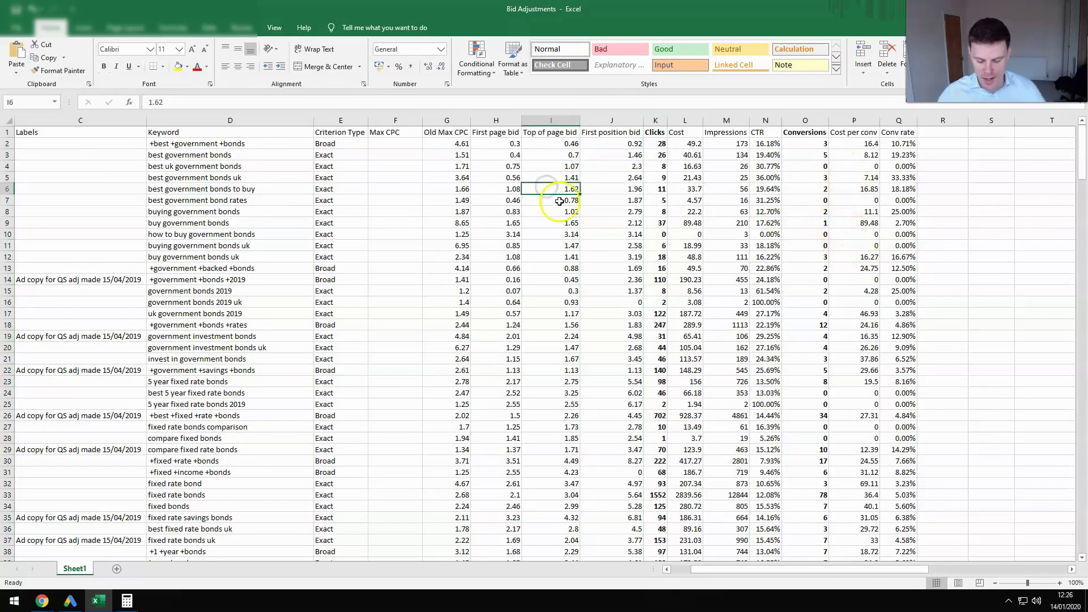
pyautogui.hotkey('ctrl', 'a')
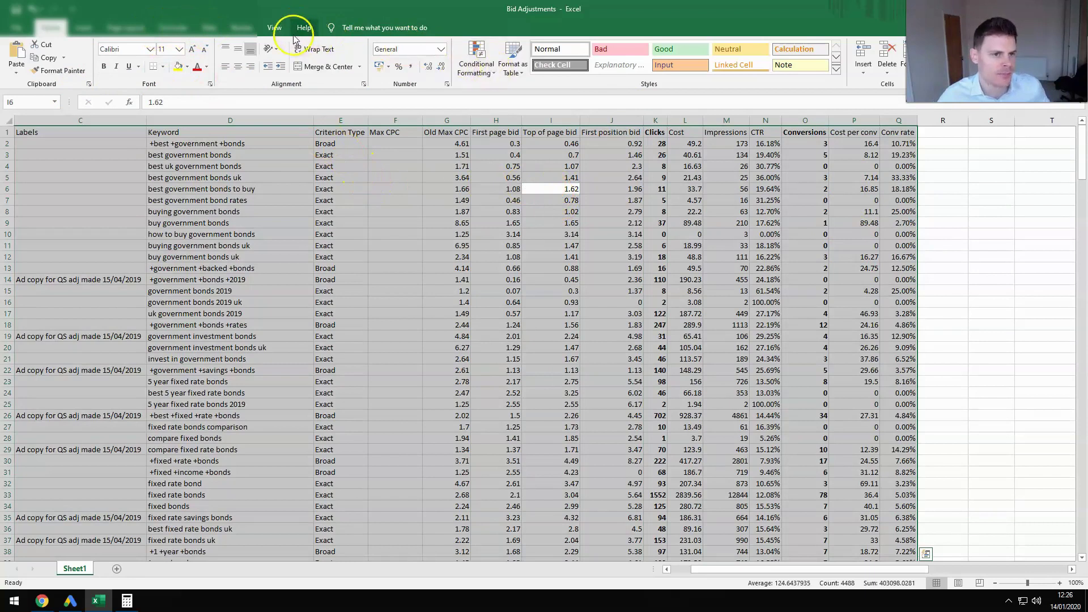
pyautogui.click(209, 27)
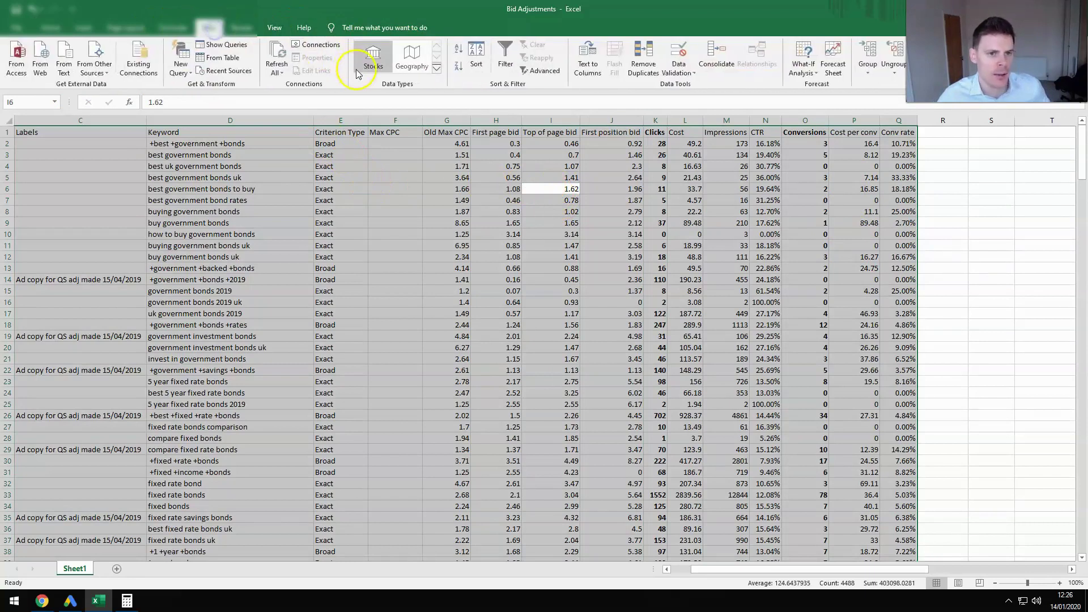
pyautogui.click(477, 56)
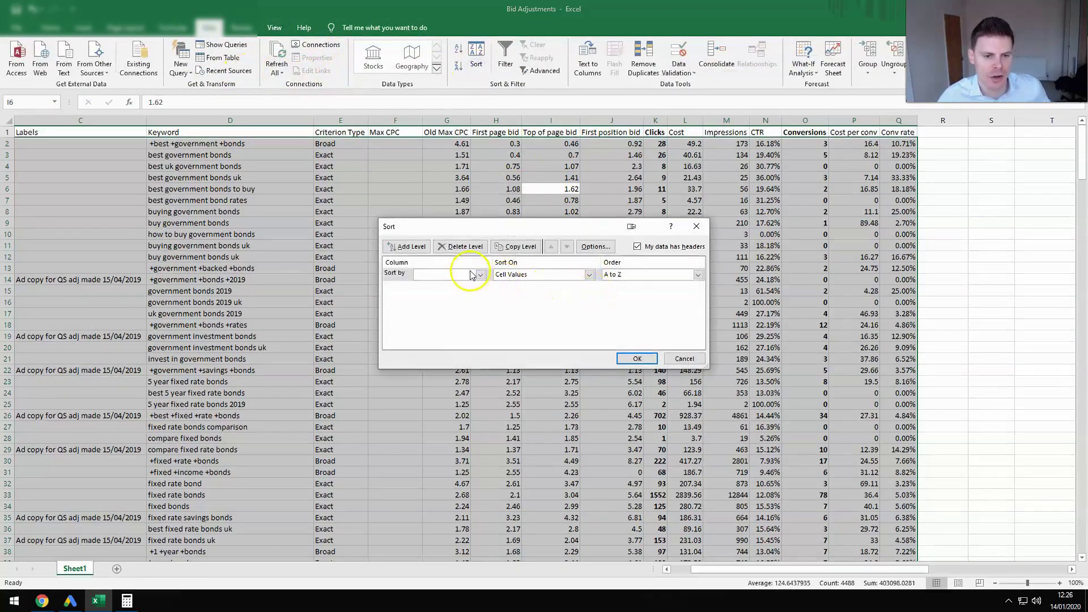
pyautogui.click(429, 274)
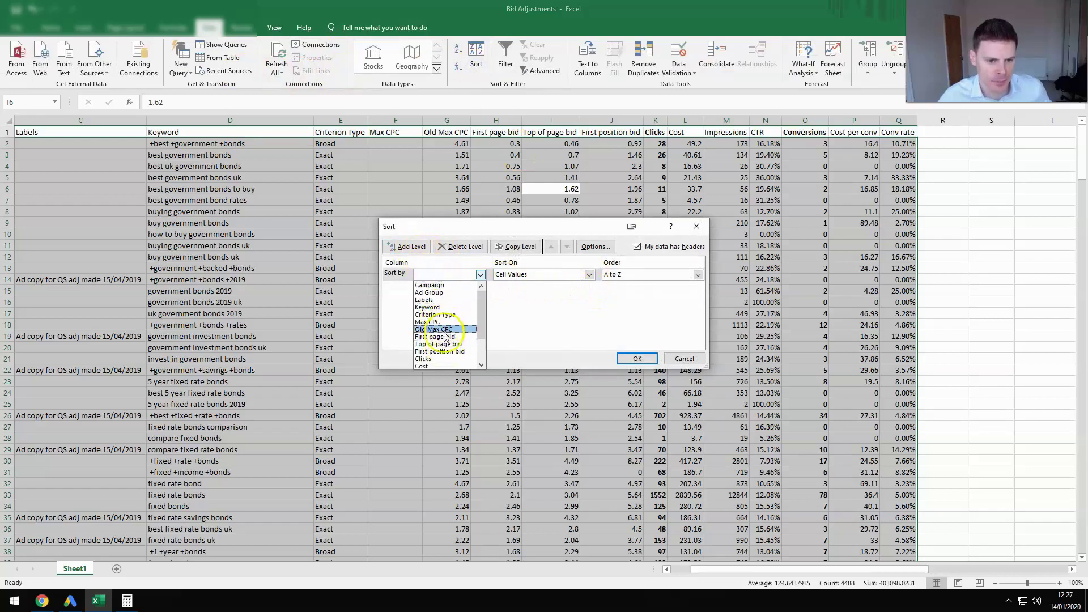
pyautogui.scroll(-2, 447, 334)
pyautogui.click(446, 351)
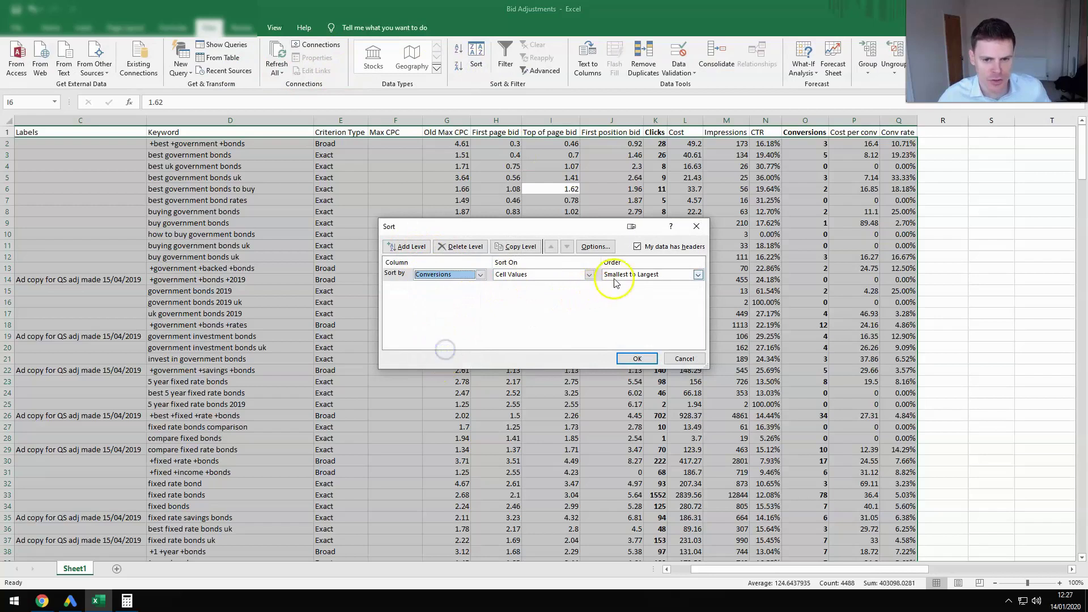
pyautogui.click(646, 274)
pyautogui.click(629, 293)
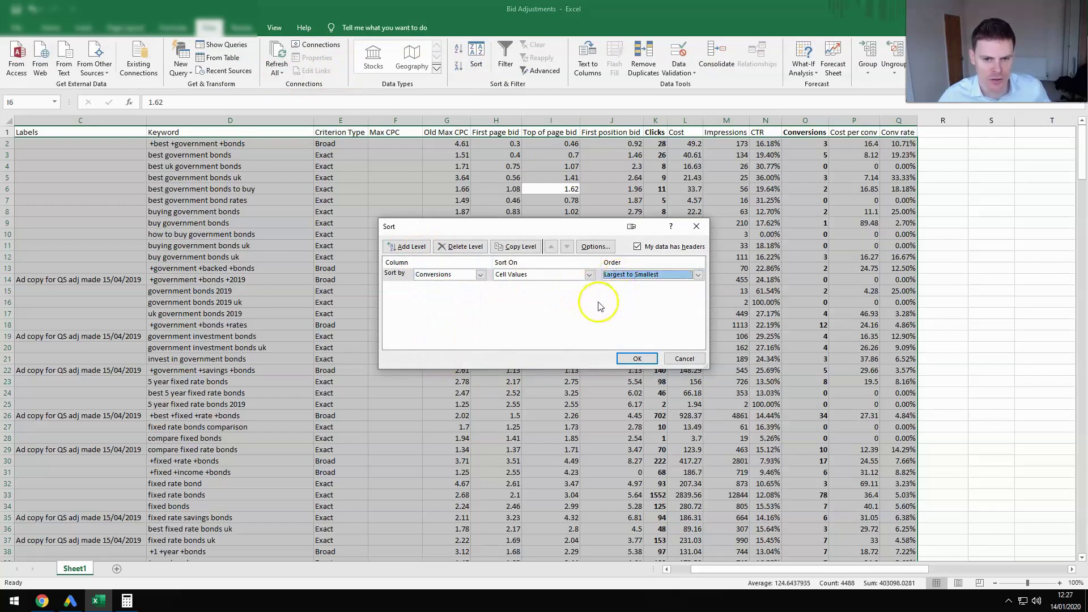
# Add a second sort level on Clicks from largest to smallest and apply the sort.
pyautogui.click(406, 246)
pyautogui.click(435, 288)
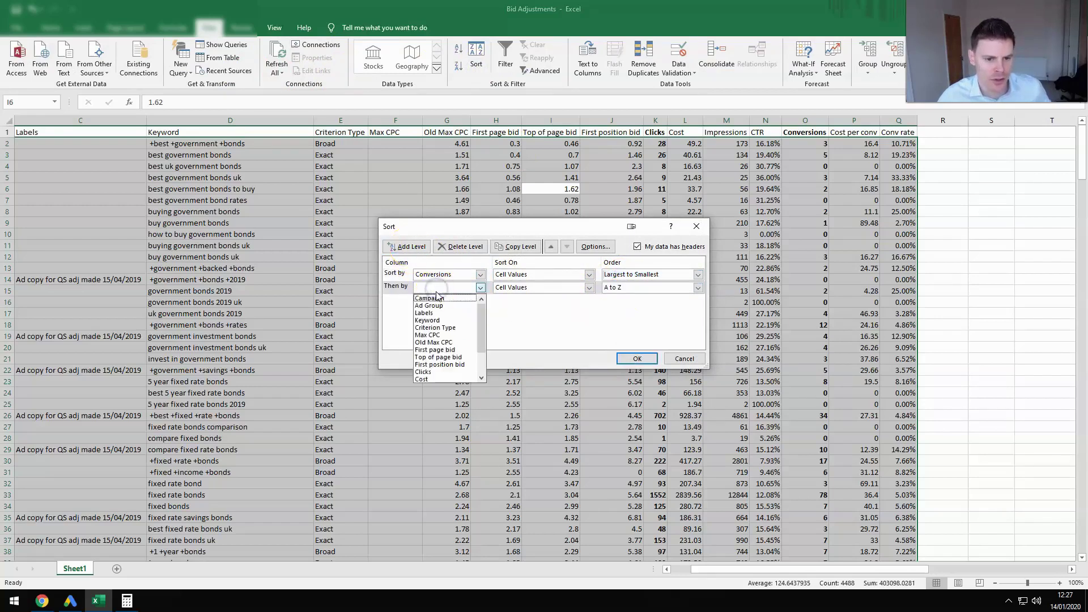
pyautogui.click(451, 372)
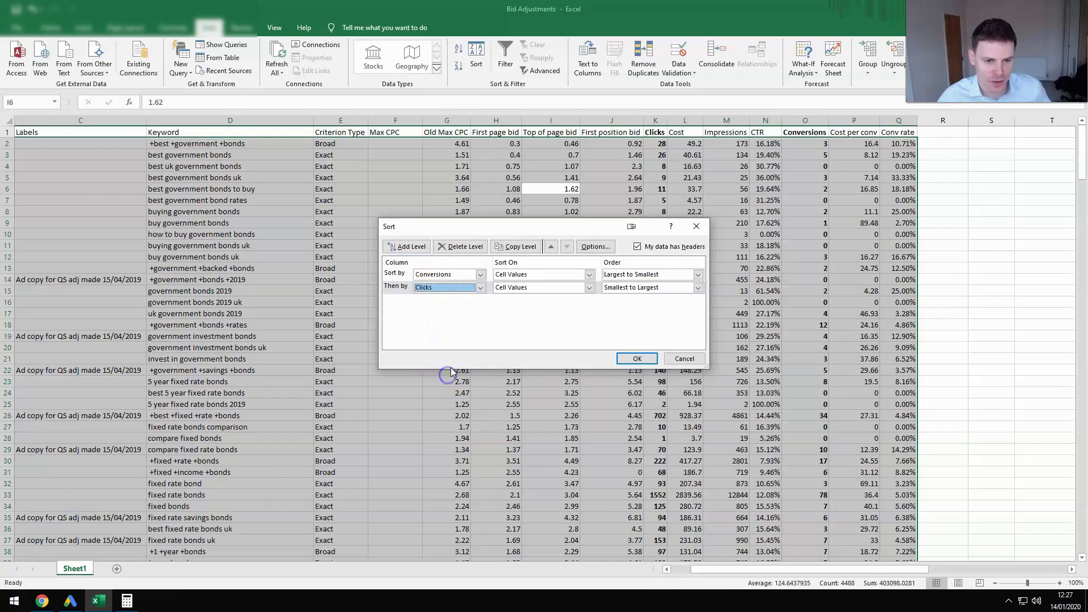
pyautogui.click(448, 291)
pyautogui.click(448, 292)
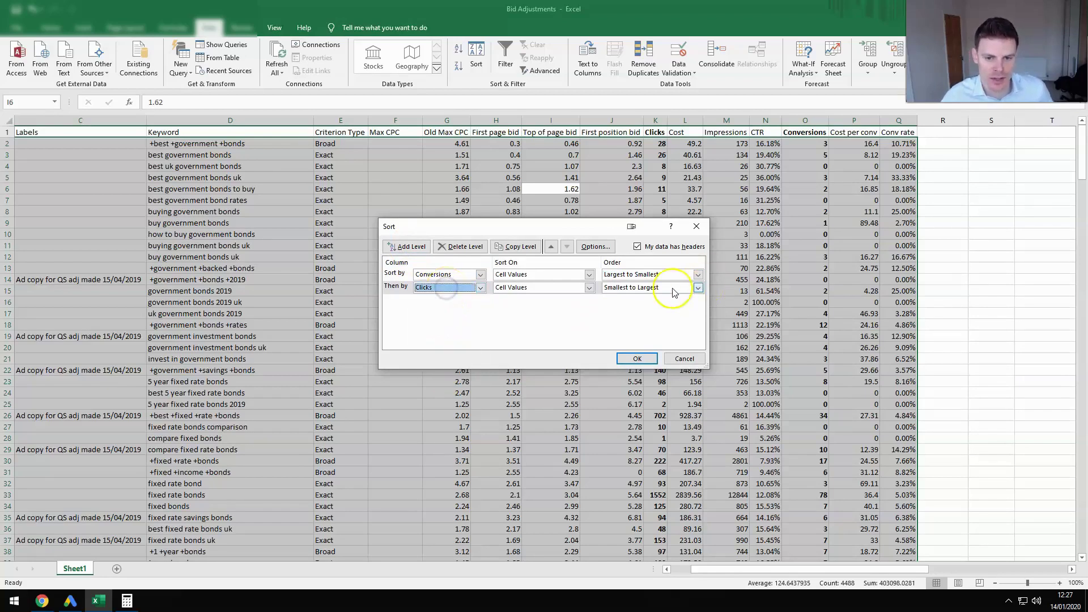
pyautogui.click(671, 287)
pyautogui.click(663, 306)
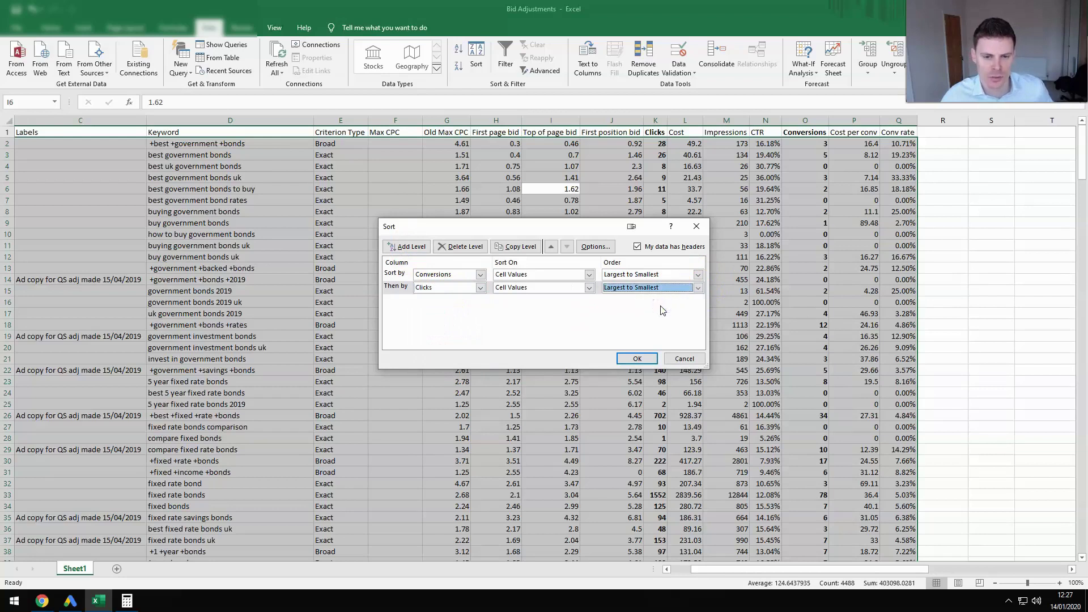
pyautogui.click(651, 362)
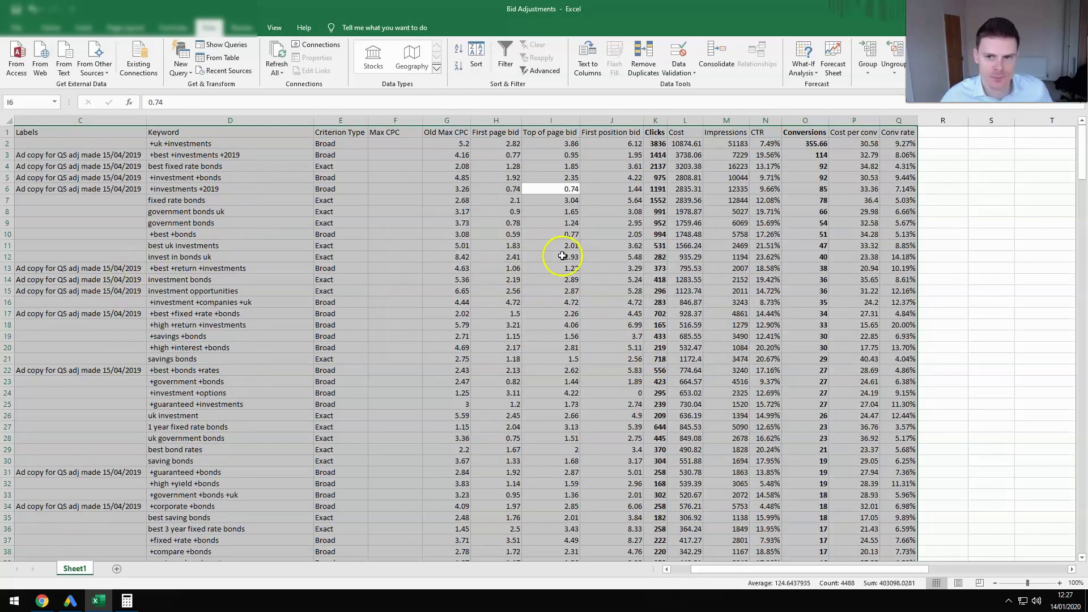
# Enter the formula =20*Q2 in cell F2 and fill it down the whole Max CPC column.
pyautogui.click(391, 144)
pyautogui.click(357, 101)
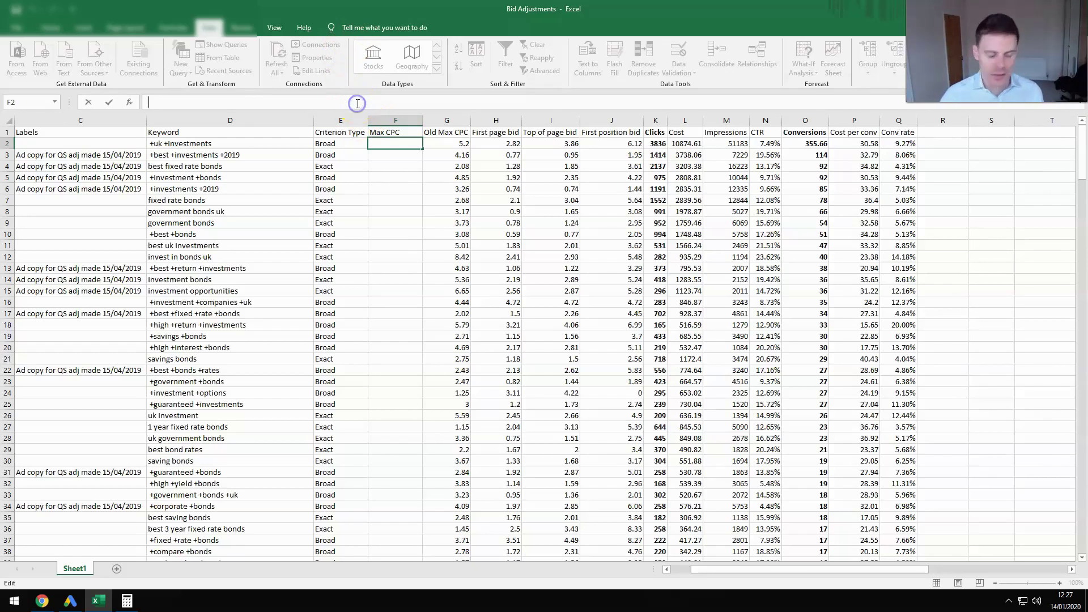
pyautogui.write('=')
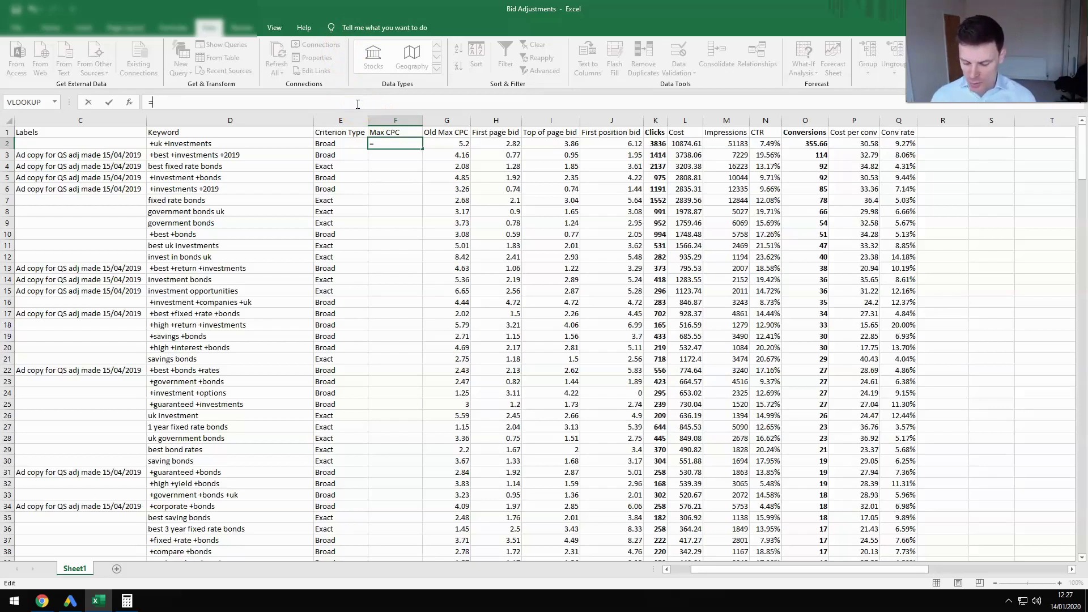
pyautogui.write('20')
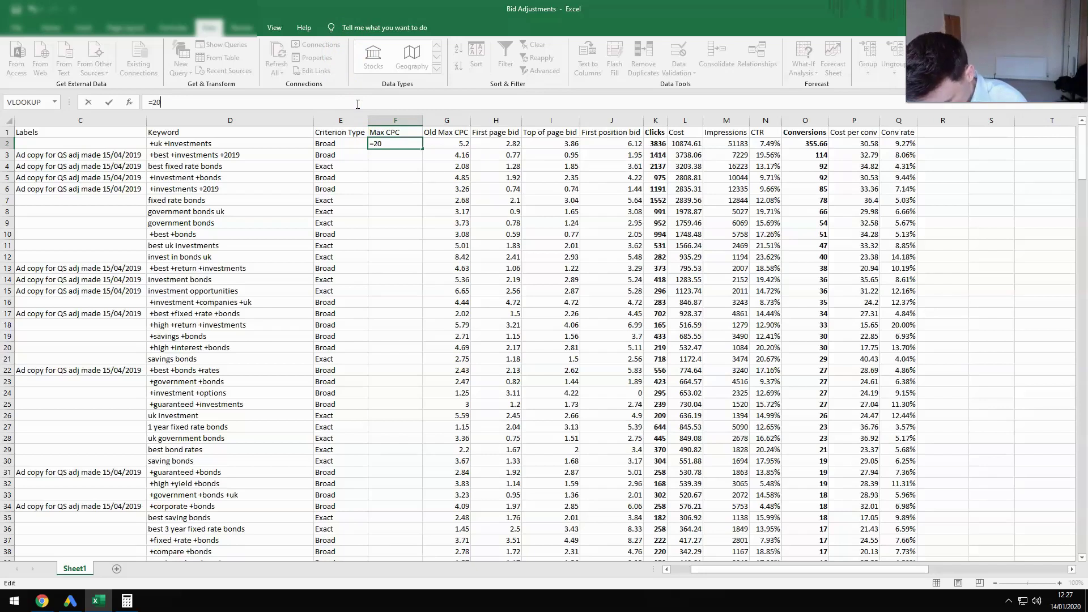
pyautogui.write('*')
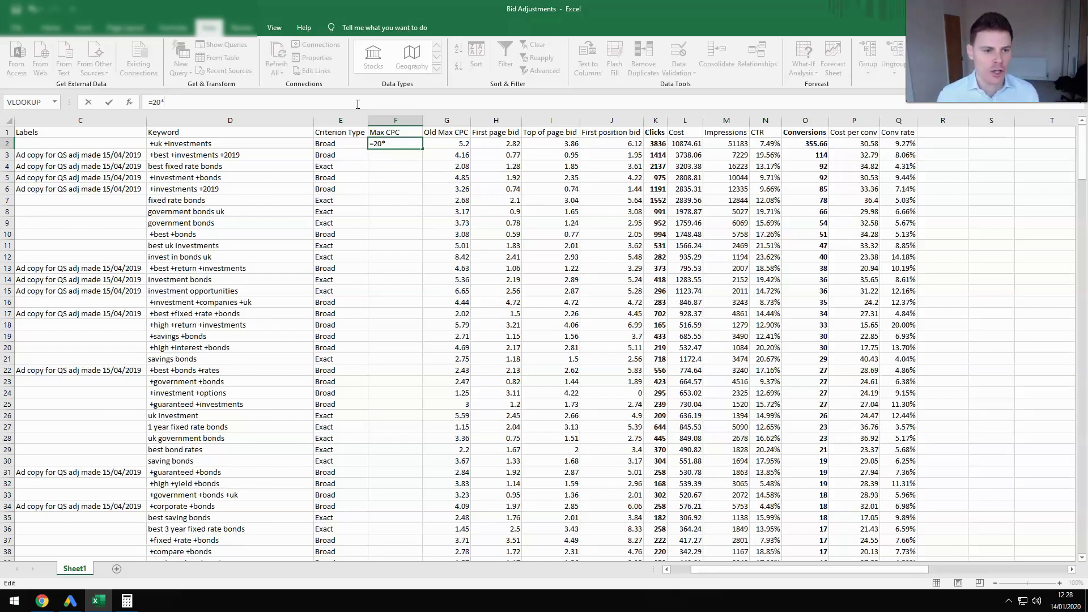
pyautogui.write('Q2')
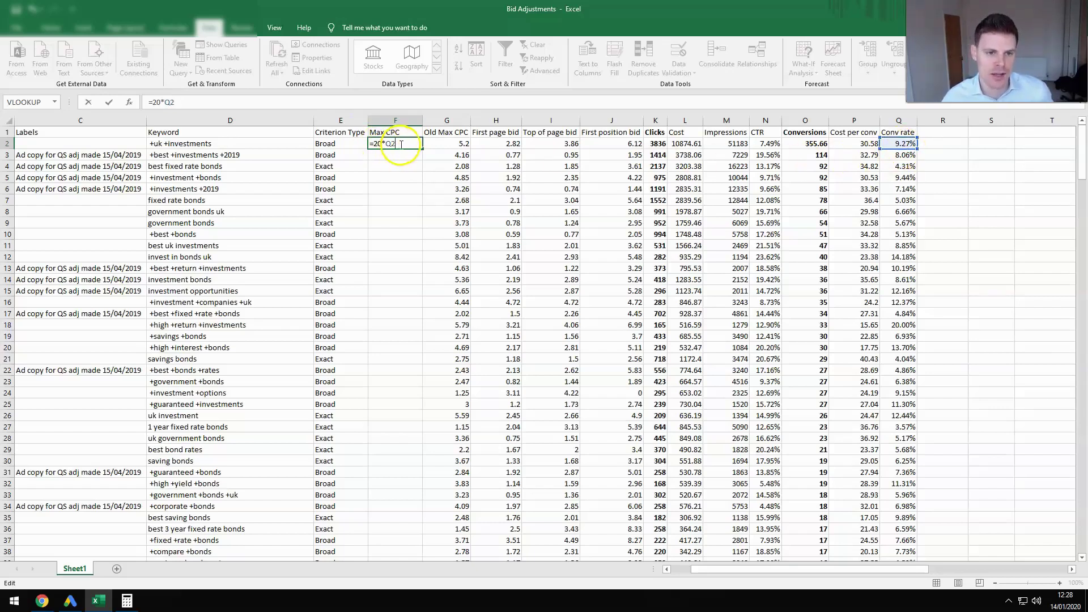
pyautogui.press('Return')
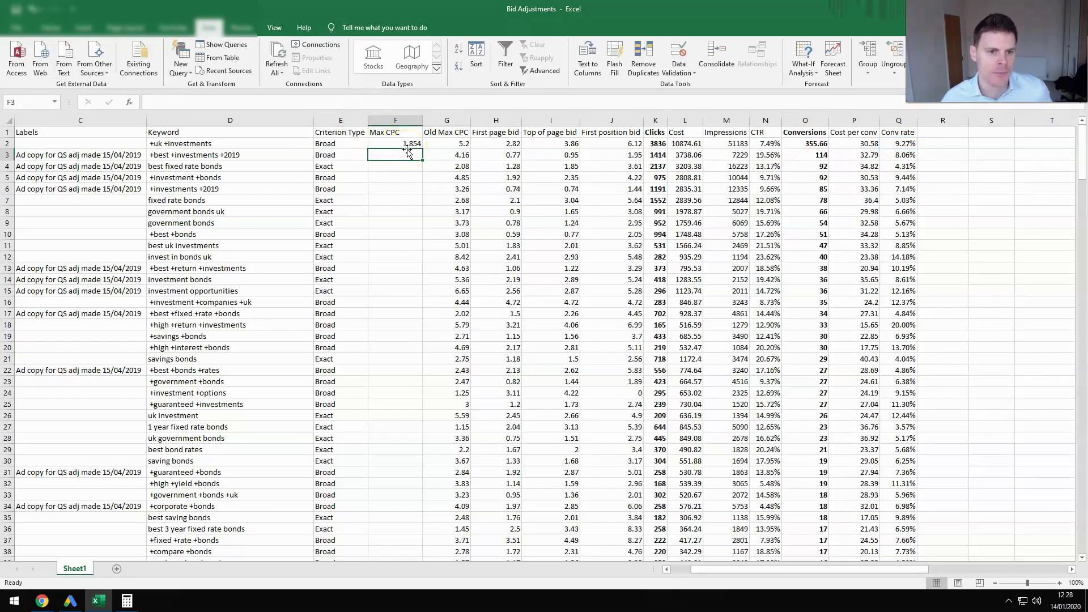
pyautogui.click(409, 145)
pyautogui.doubleClick(423, 150)
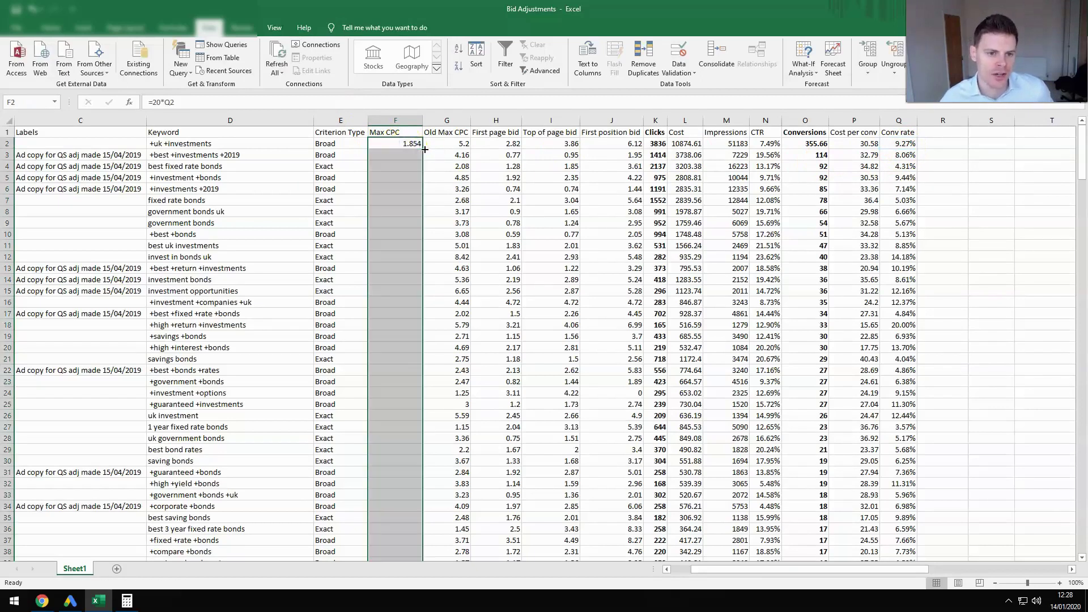
# Format the Max CPC values as Number with 2 decimal places.
pyautogui.rightClick(410, 176)
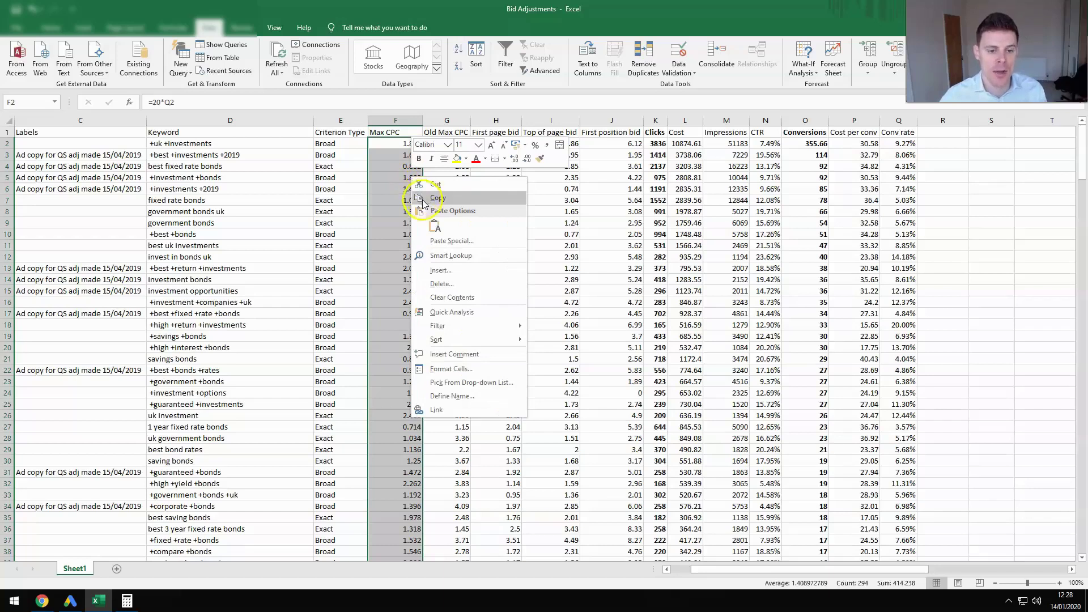
pyautogui.click(459, 369)
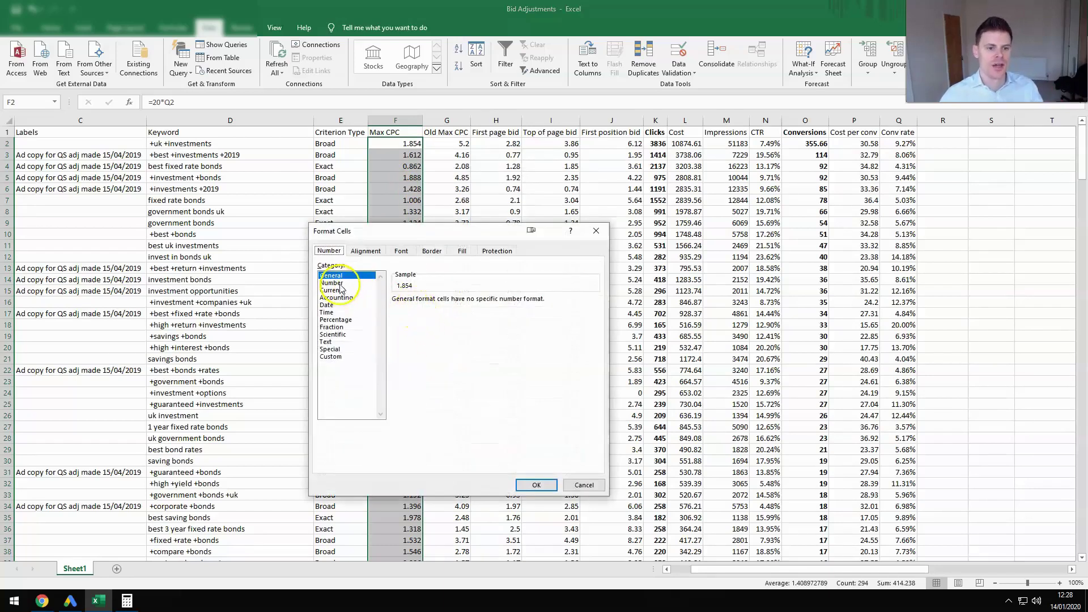
pyautogui.click(339, 284)
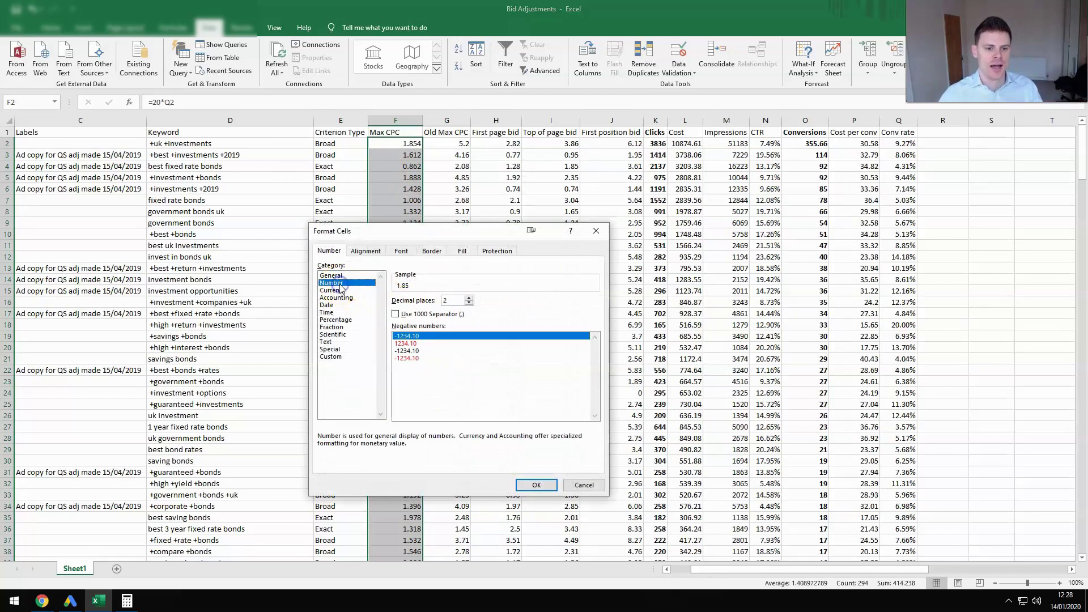
pyautogui.click(536, 486)
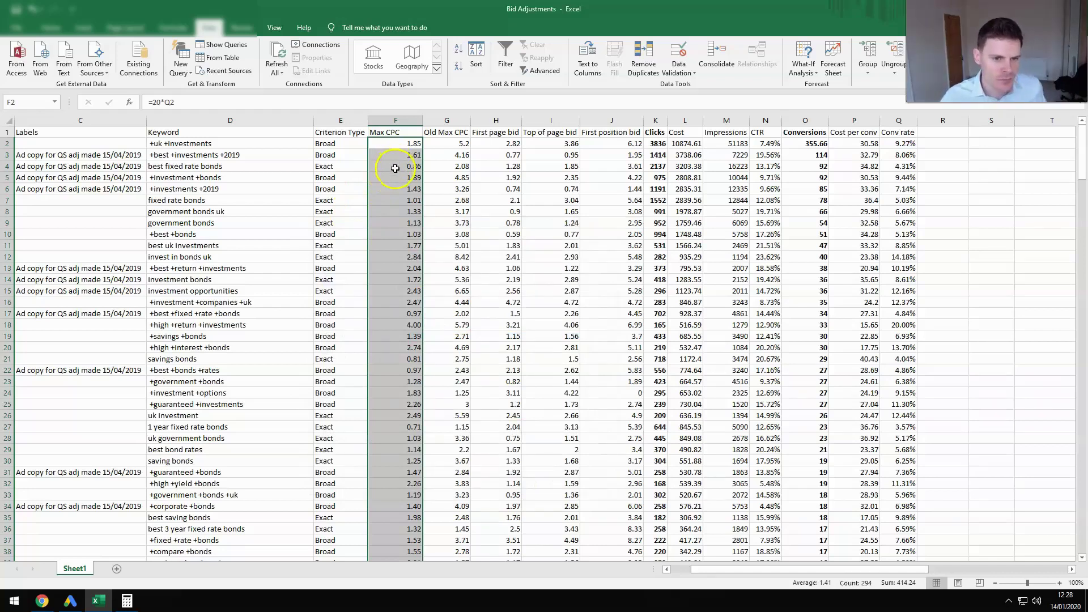
# Compare the new Max CPC bids with the old bids and the first page and top of page bid estimates.
pyautogui.click(399, 143)
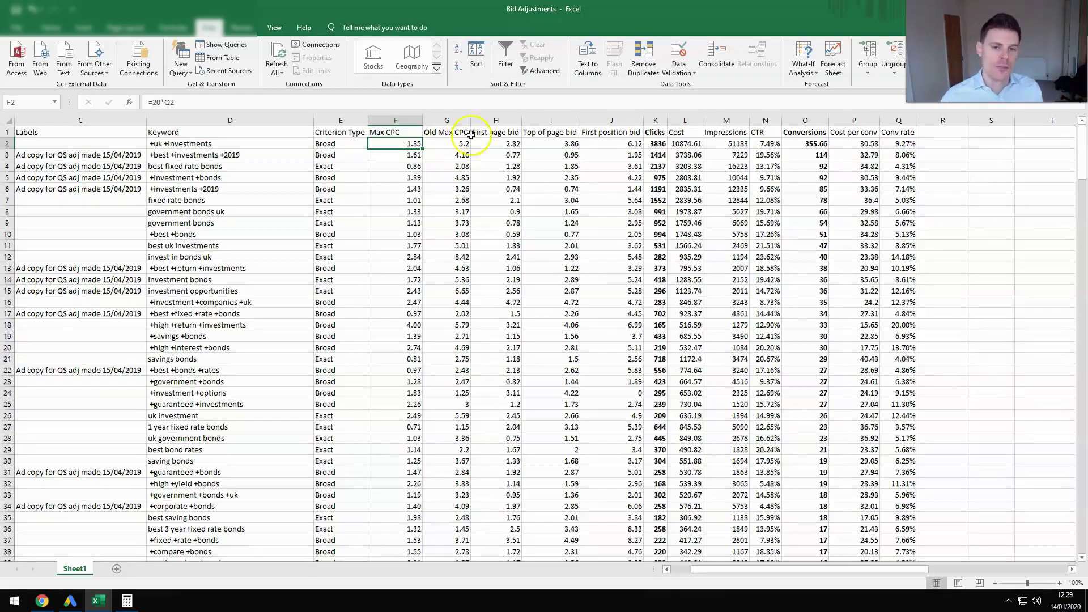
pyautogui.click(503, 132)
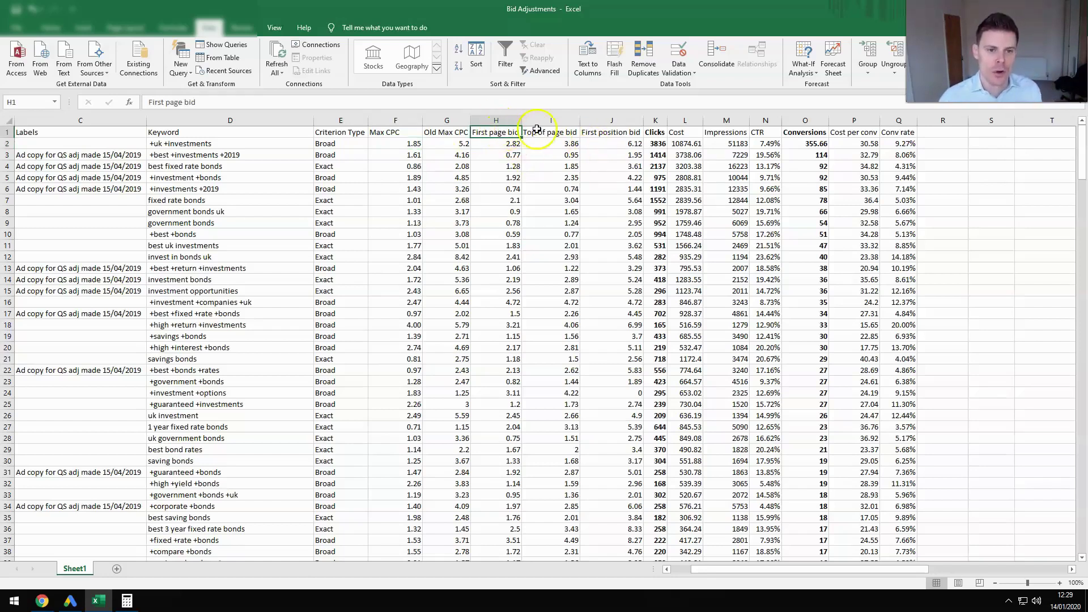
pyautogui.click(529, 133)
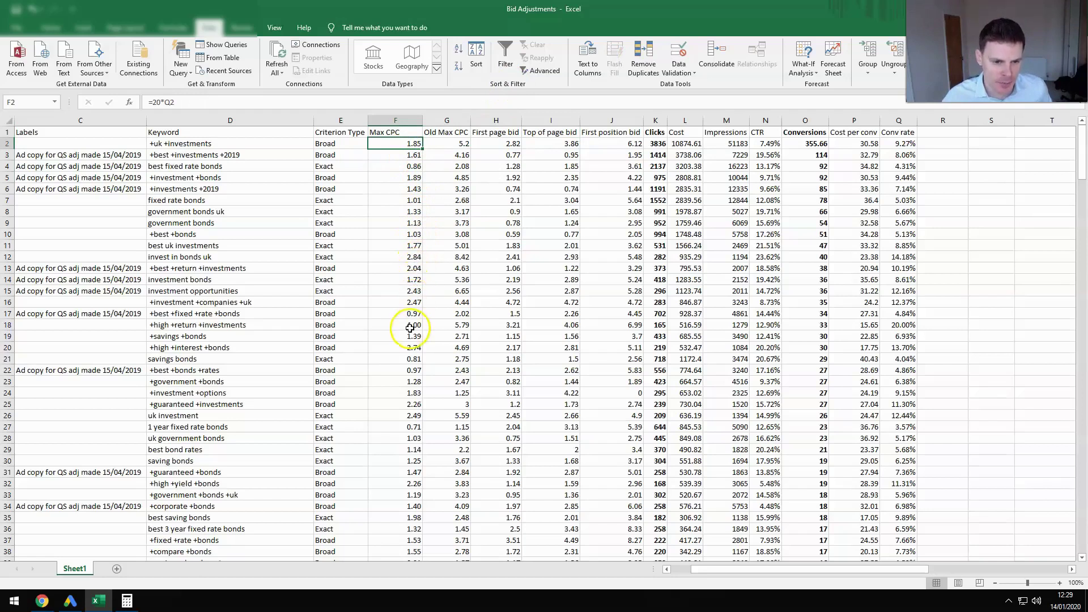
pyautogui.click(411, 369)
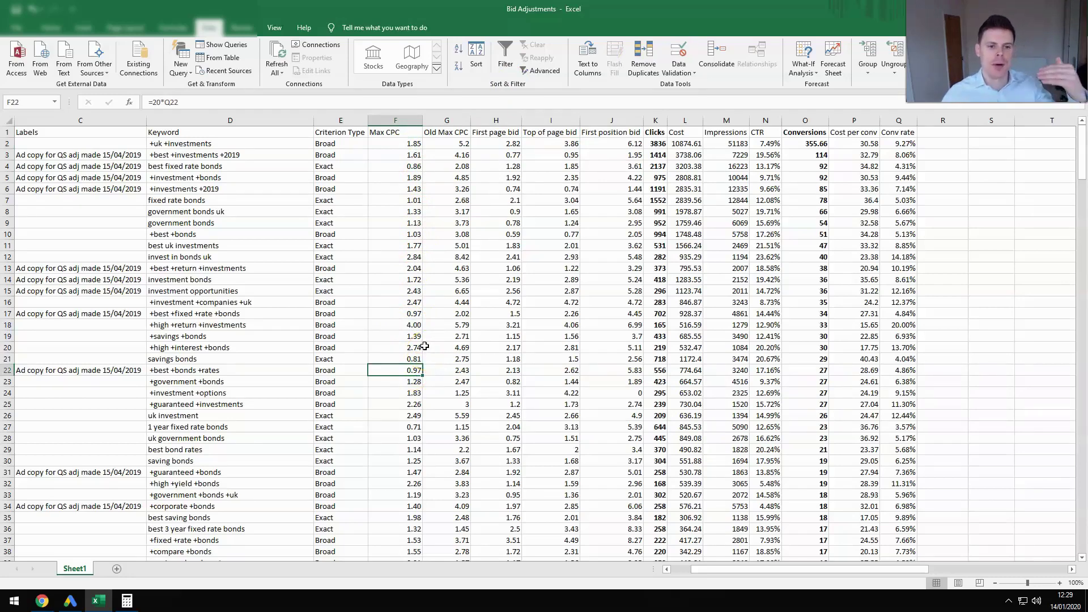
pyautogui.scroll(-1, 424, 344)
pyautogui.scroll(1, 424, 344)
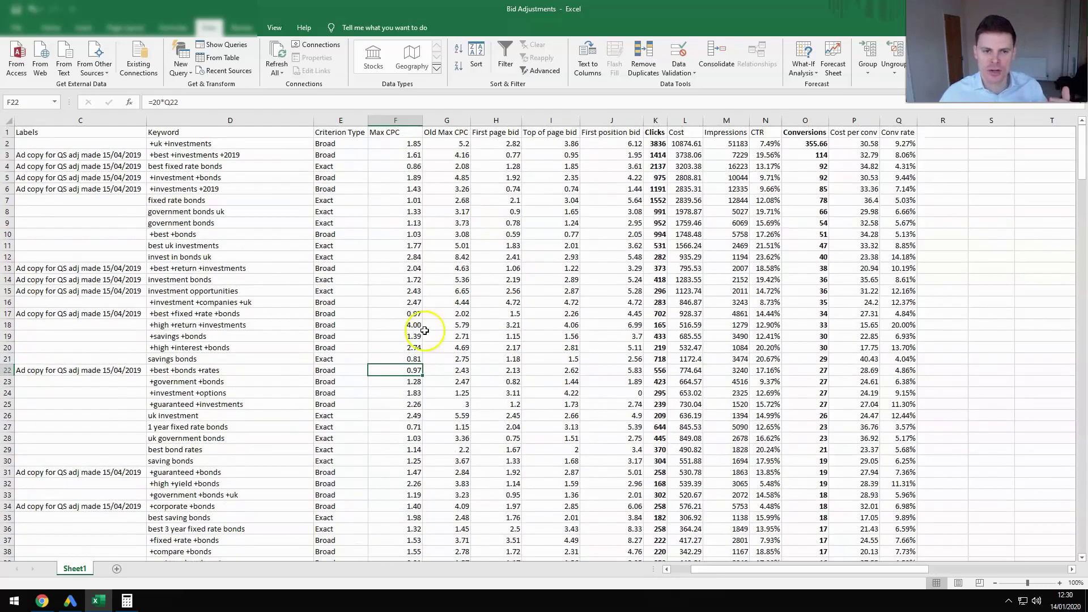
# Freeze the top row so the column headers stay visible while scrolling through the keywords.
pyautogui.click(8, 132)
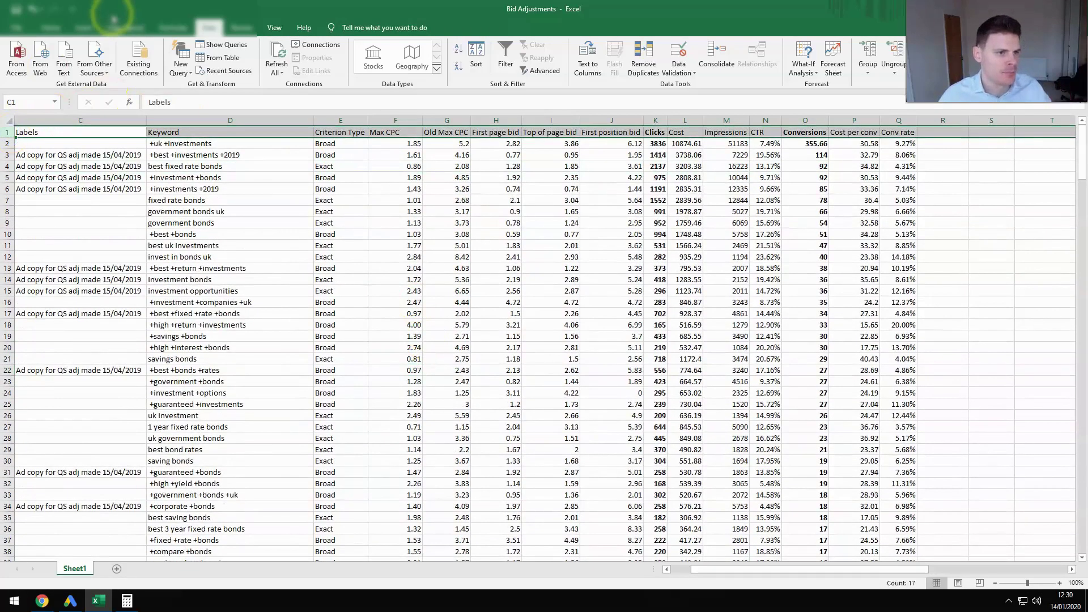
pyautogui.click(271, 28)
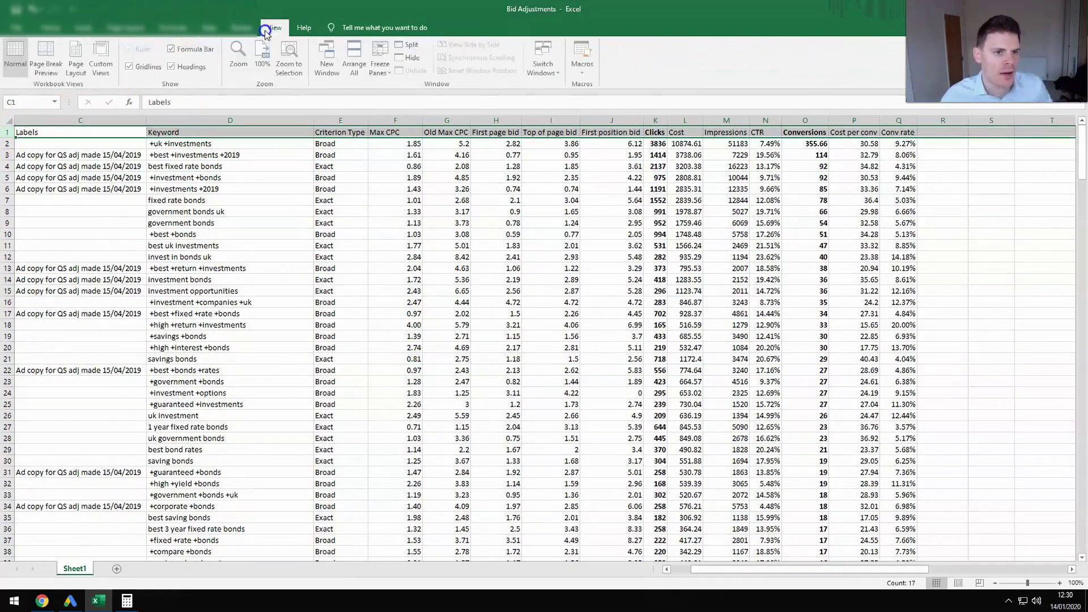
pyautogui.click(382, 63)
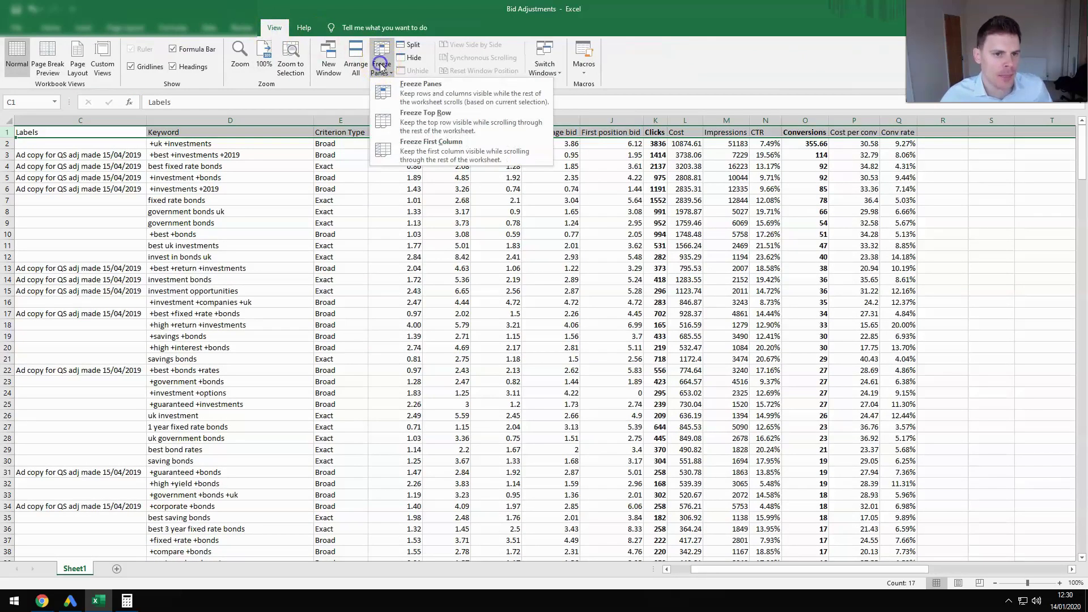
pyautogui.click(417, 122)
pyautogui.scroll(-1, 397, 167)
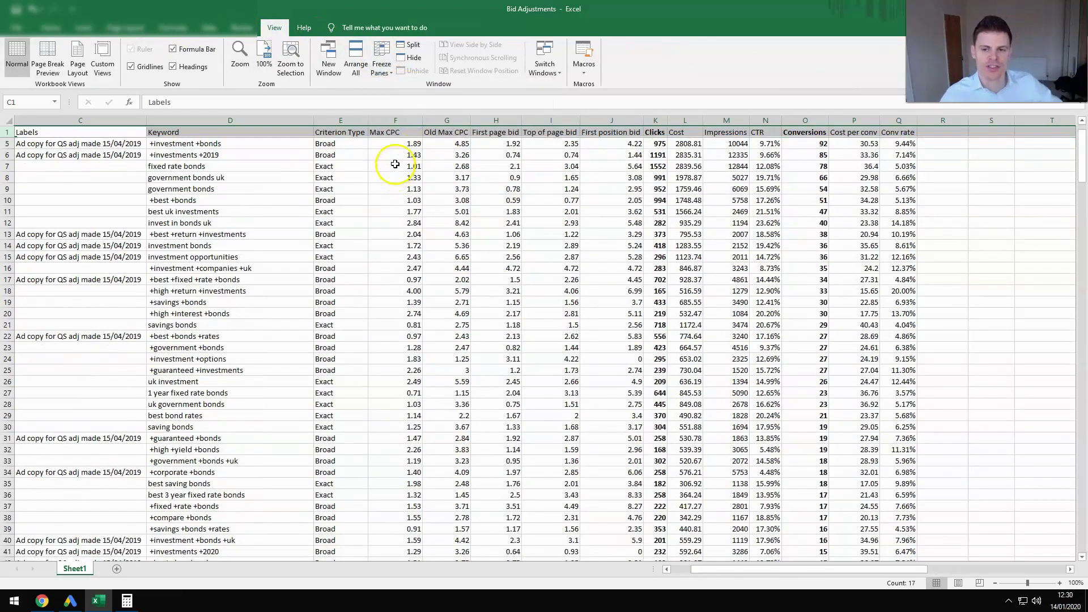
# Review the Max CPC bids down the keyword list for outliers, checking the bid and conversion rate of "best investments 2020 uk".
pyautogui.click(361, 188)
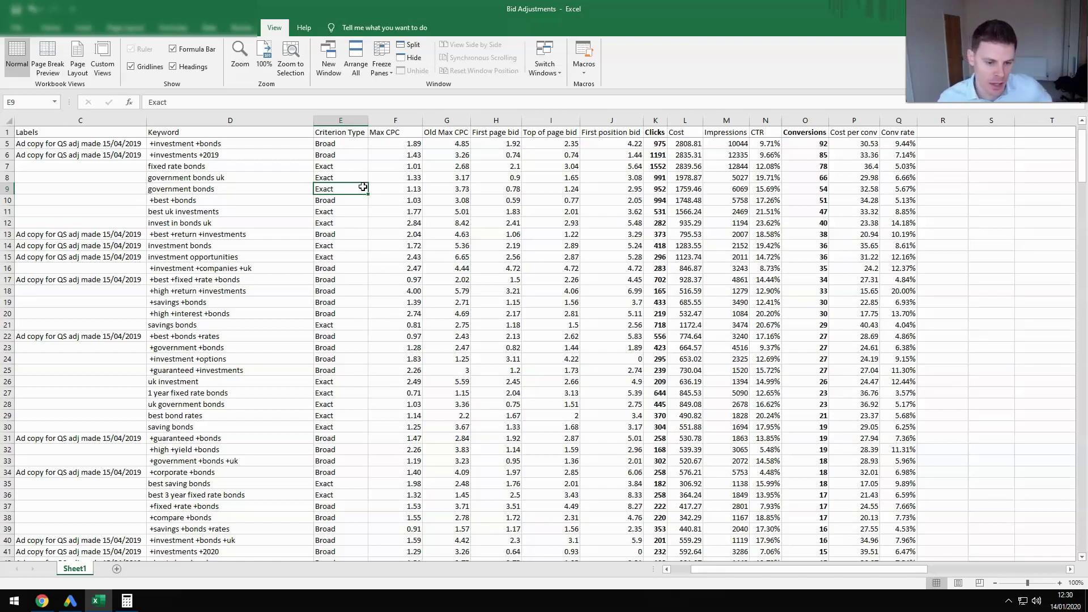
pyautogui.scroll(-3, 374, 260)
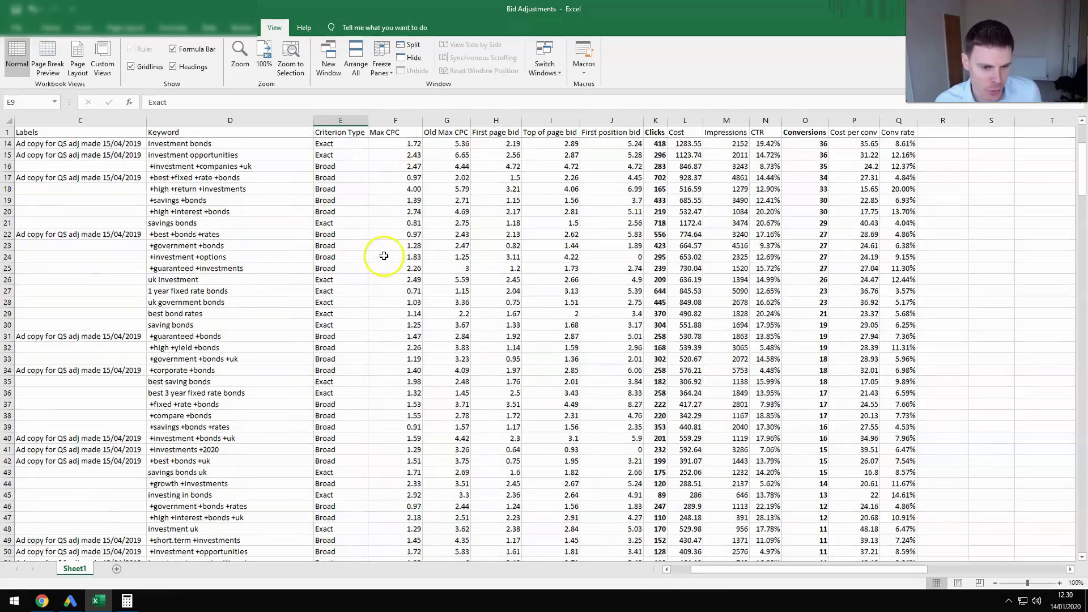
pyautogui.scroll(-4, 396, 244)
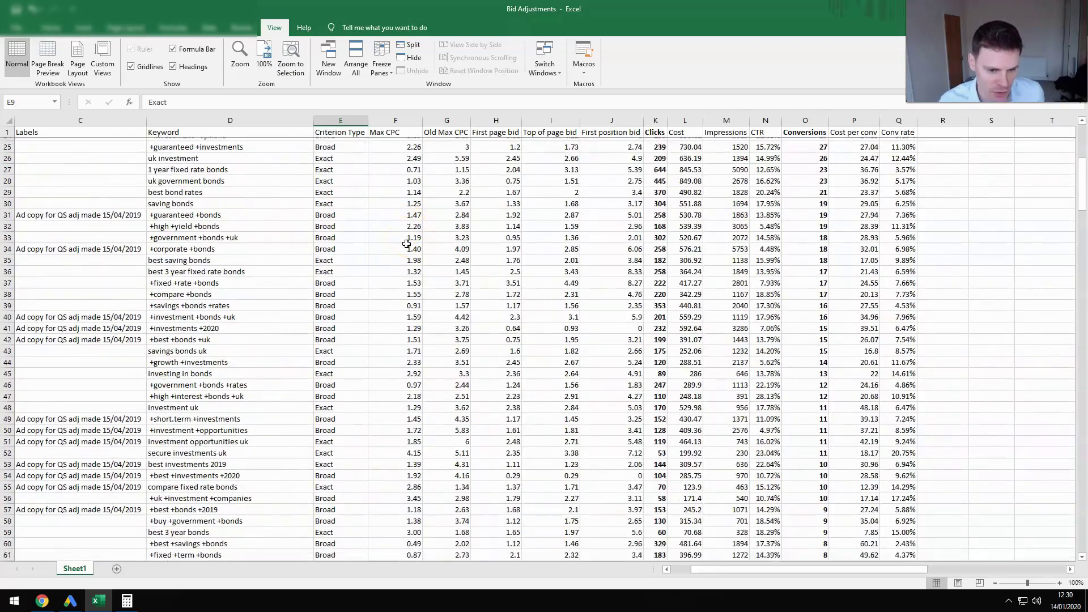
pyautogui.scroll(-5, 406, 243)
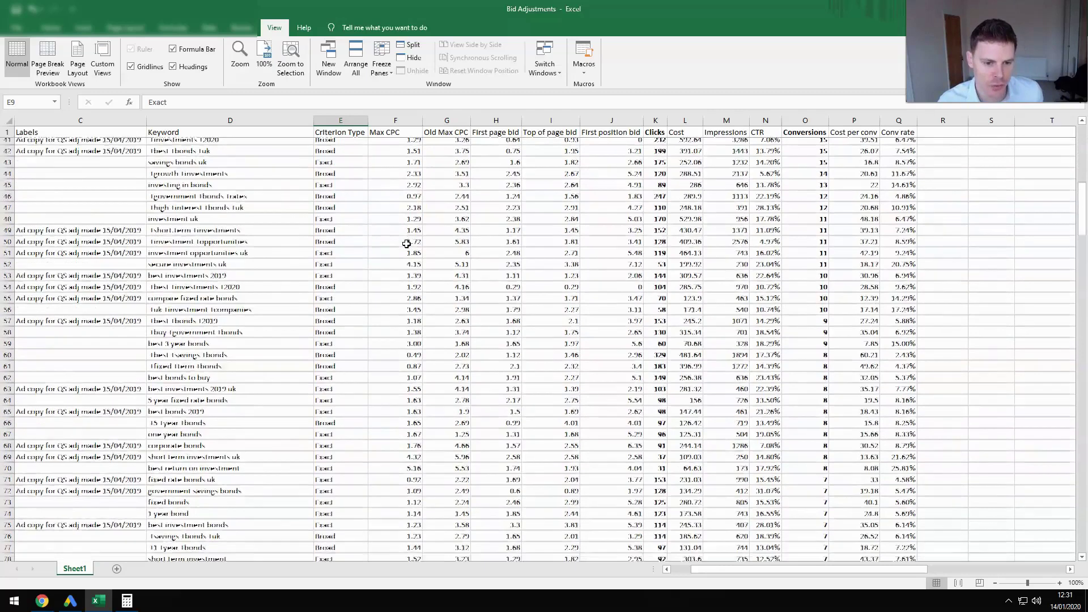
pyautogui.scroll(-2, 406, 243)
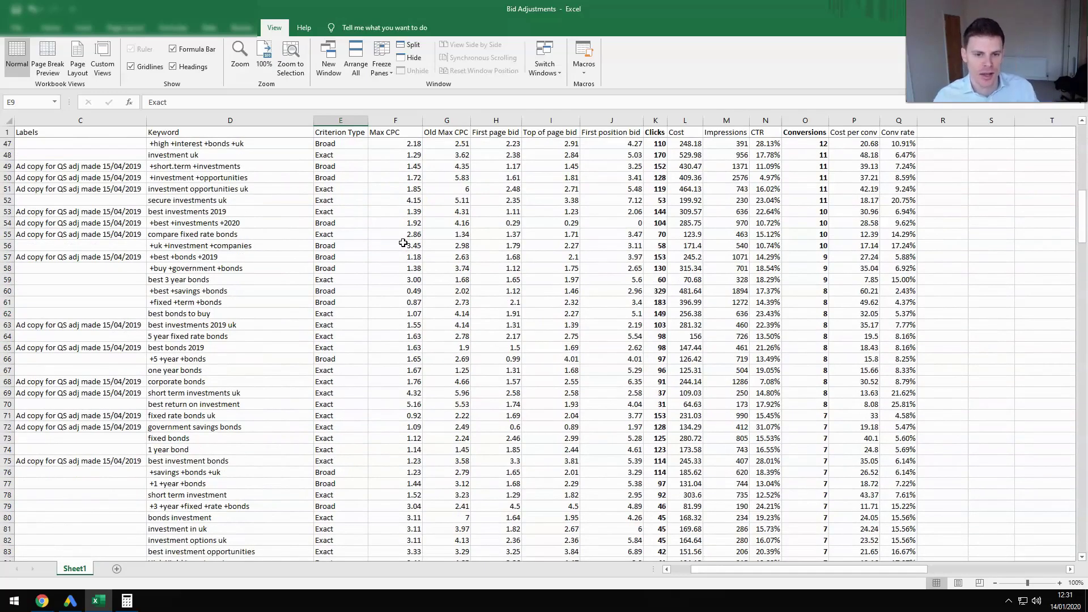
pyautogui.scroll(-3, 404, 242)
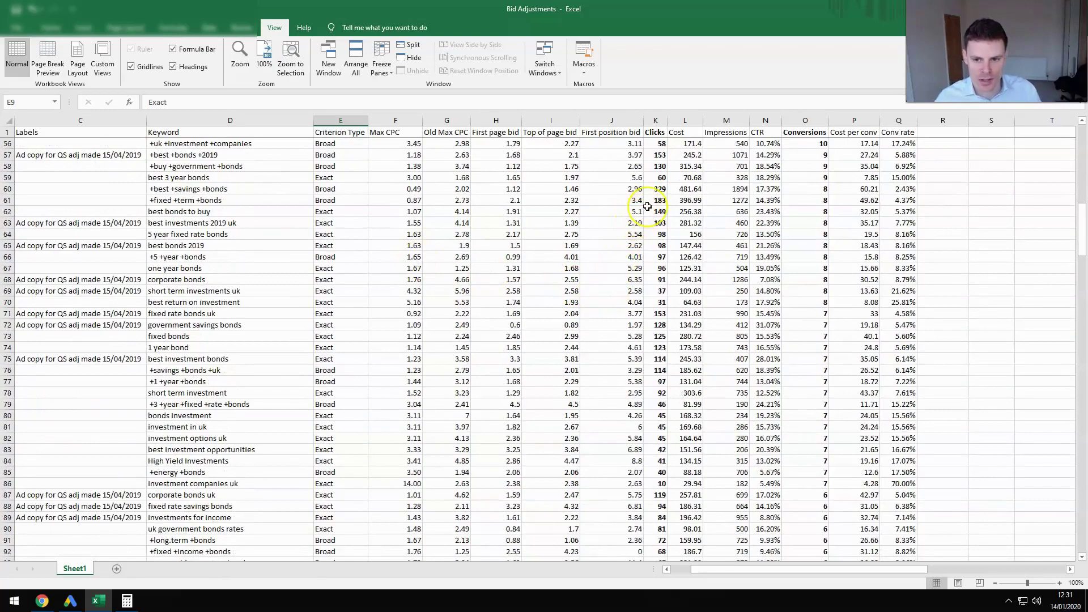
pyautogui.scroll(-3, 647, 206)
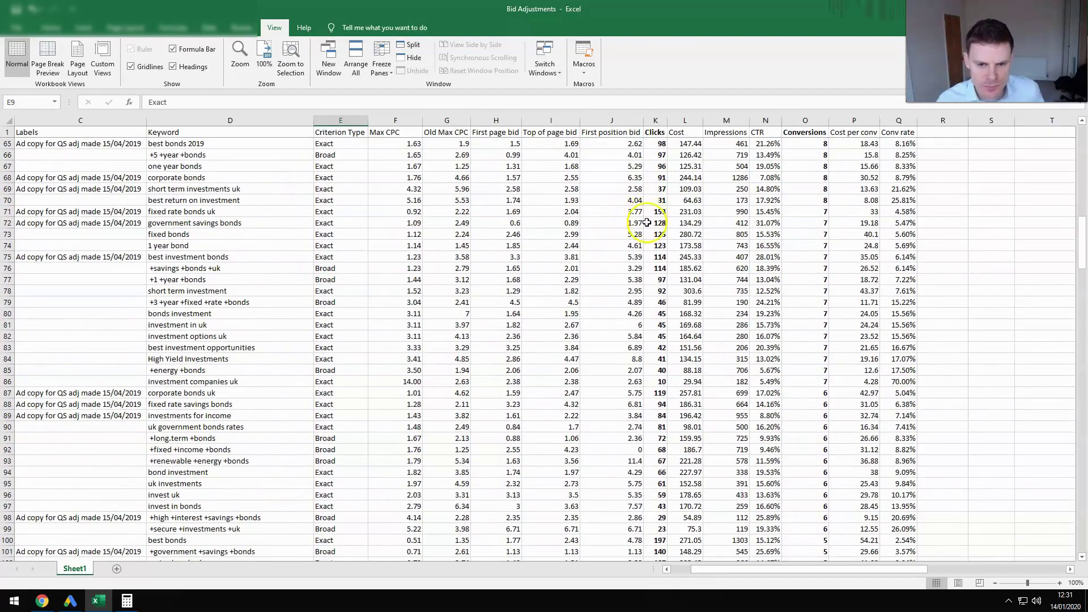
pyautogui.scroll(-4, 647, 222)
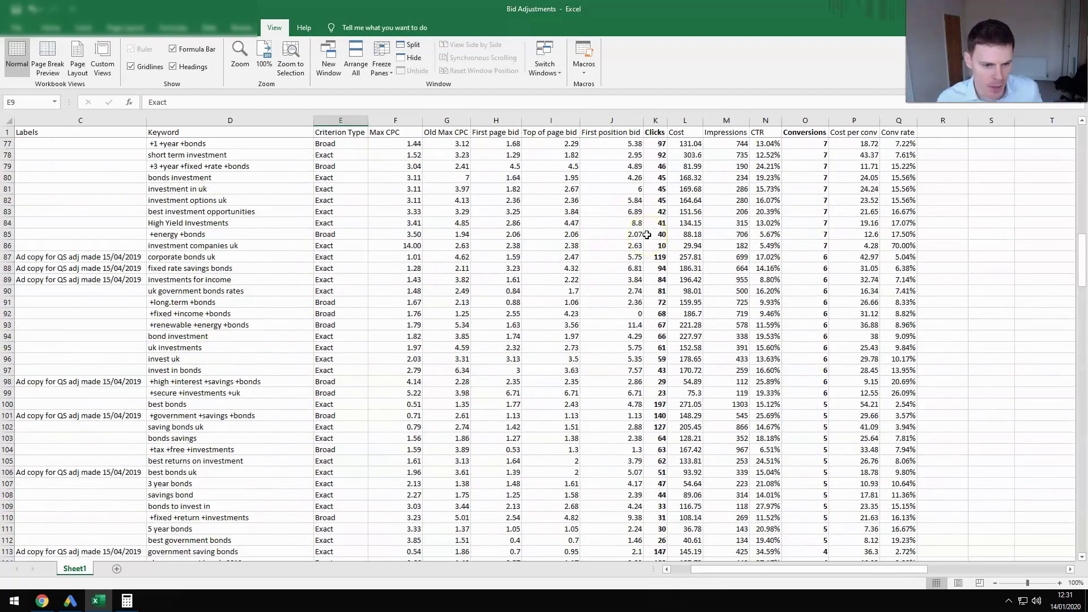
pyautogui.scroll(-2, 425, 392)
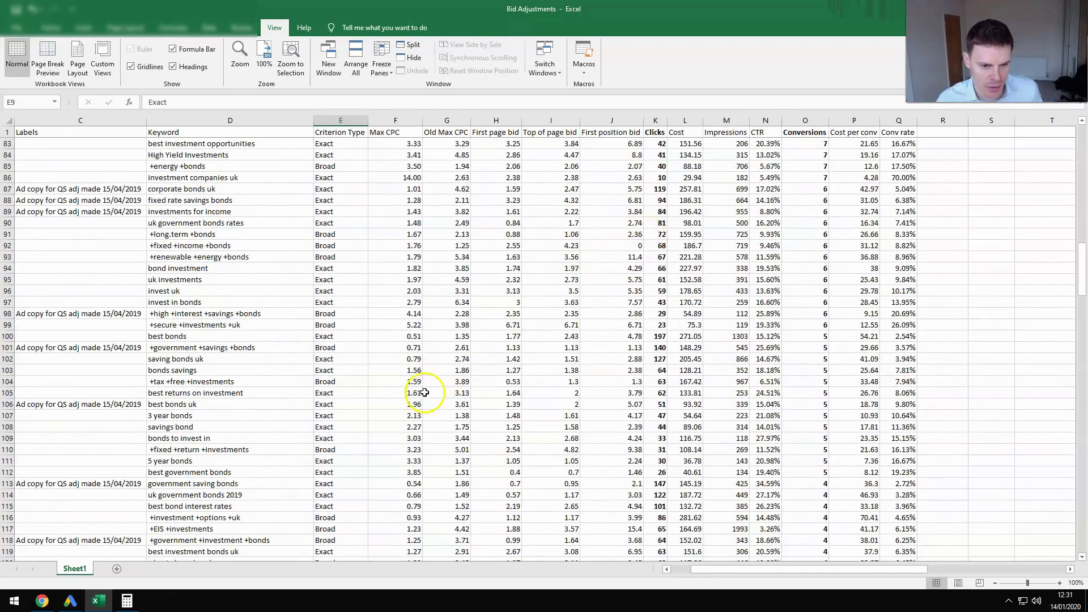
pyautogui.scroll(-13, 424, 392)
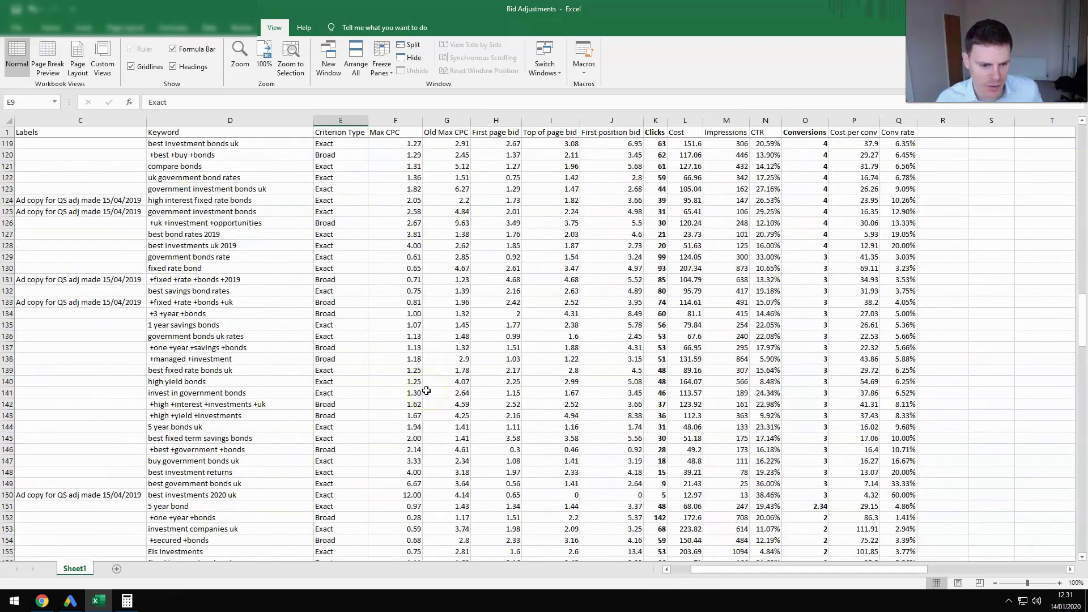
pyautogui.click(415, 461)
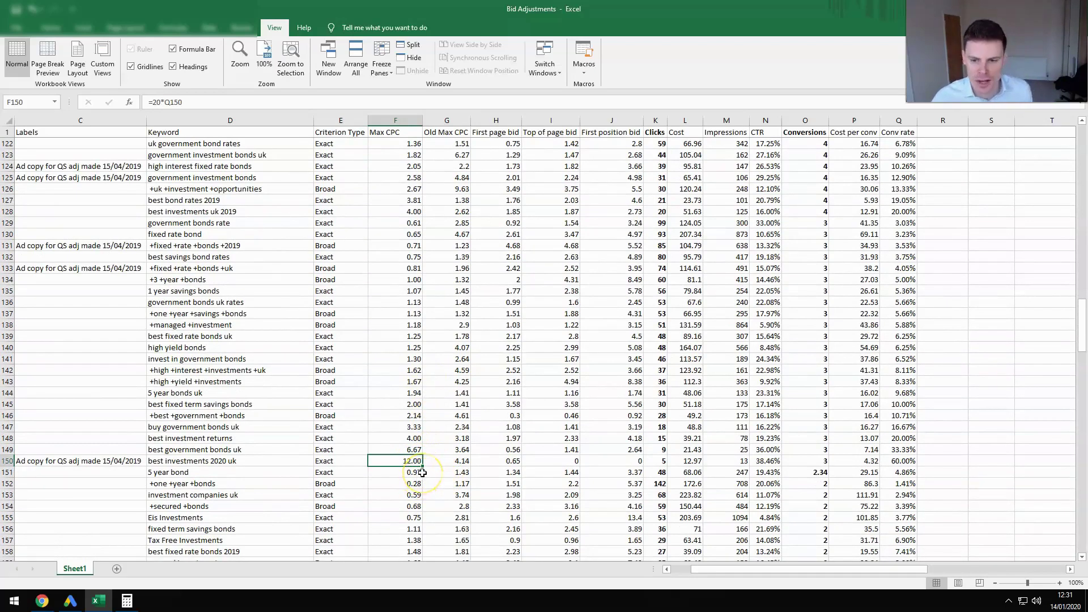
pyautogui.click(911, 462)
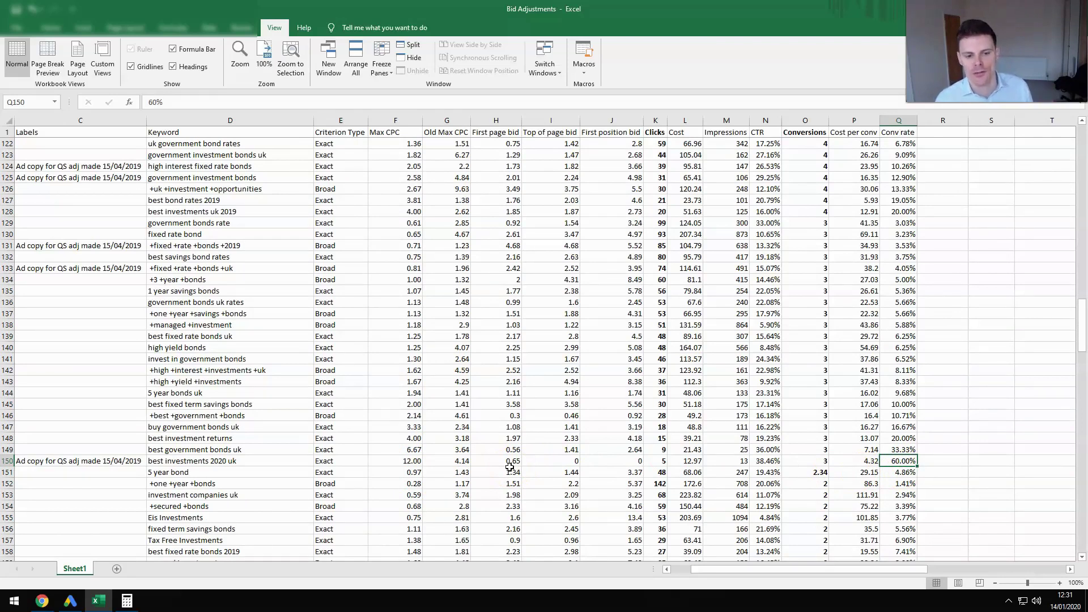
# Set the Max CPC of the keyword "best government bonds uk" in cell F149 to 4.
pyautogui.click(403, 450)
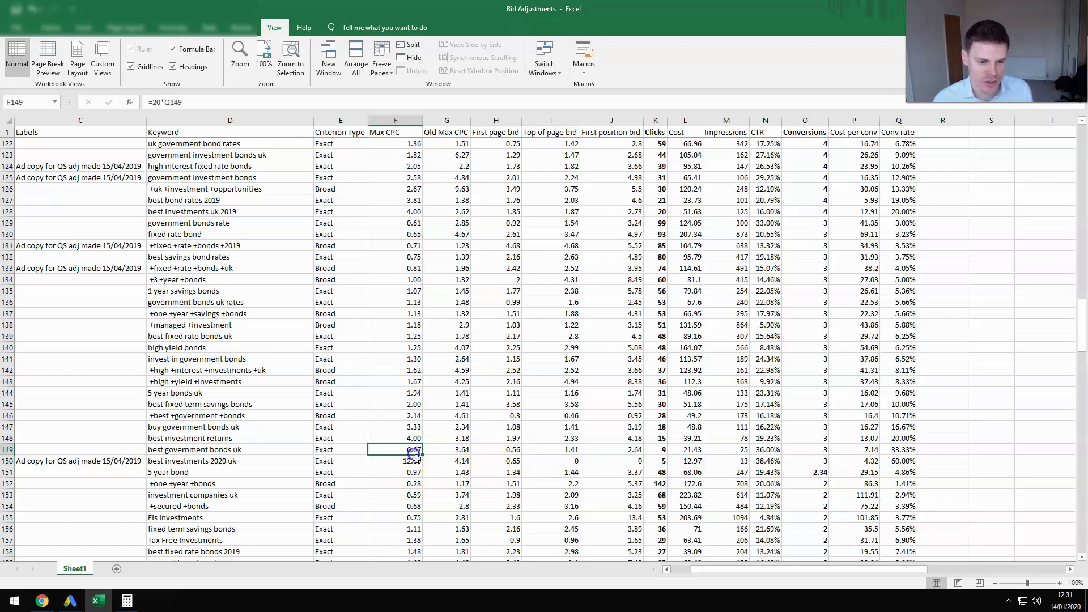
pyautogui.click(448, 450)
pyautogui.click(418, 451)
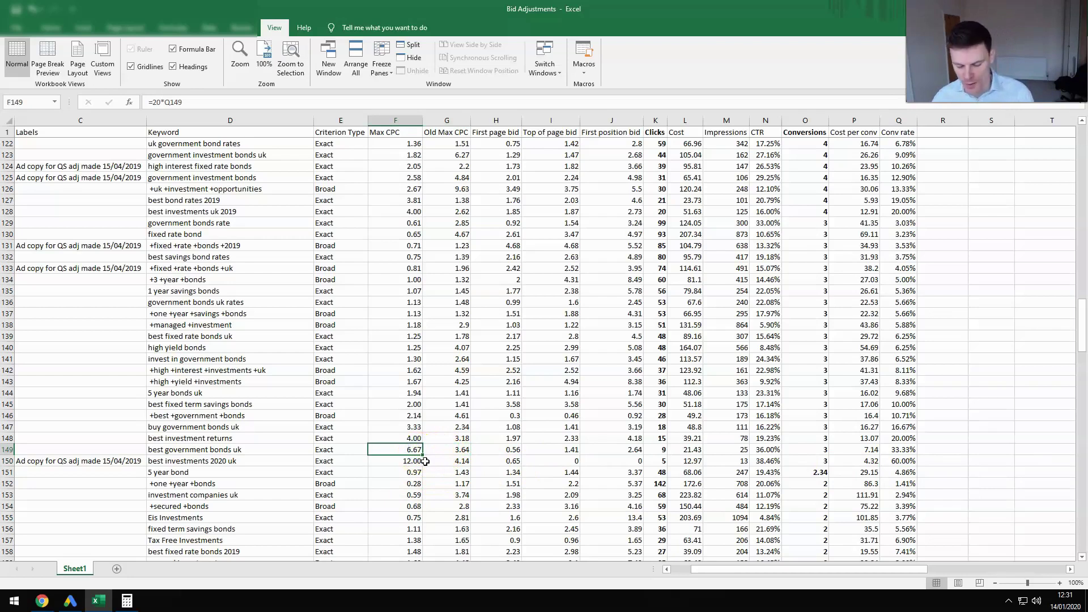
pyautogui.write('4')
pyautogui.press('Return')
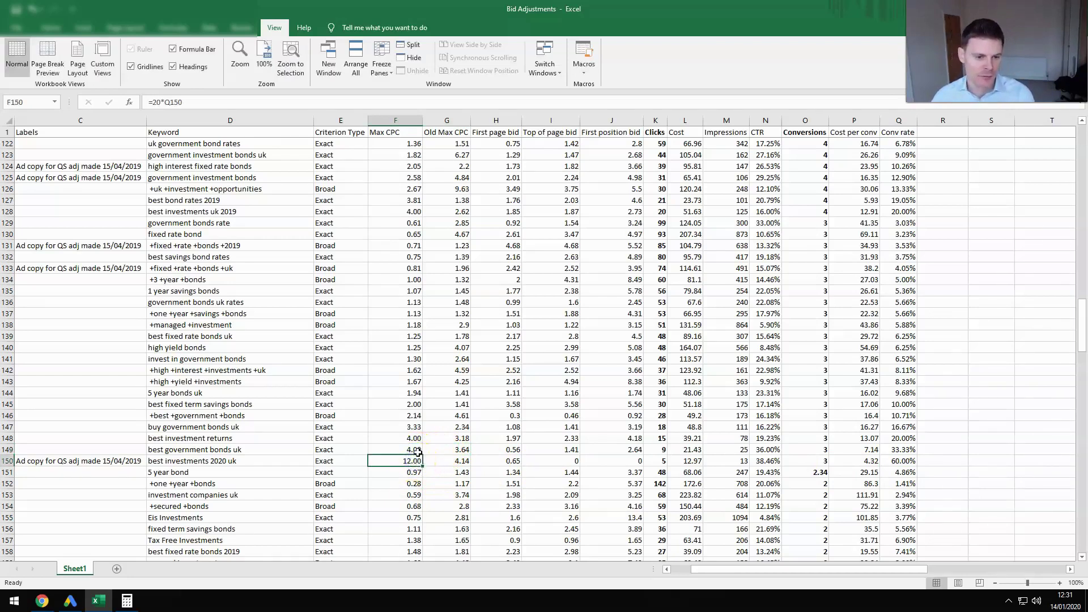
pyautogui.click(418, 451)
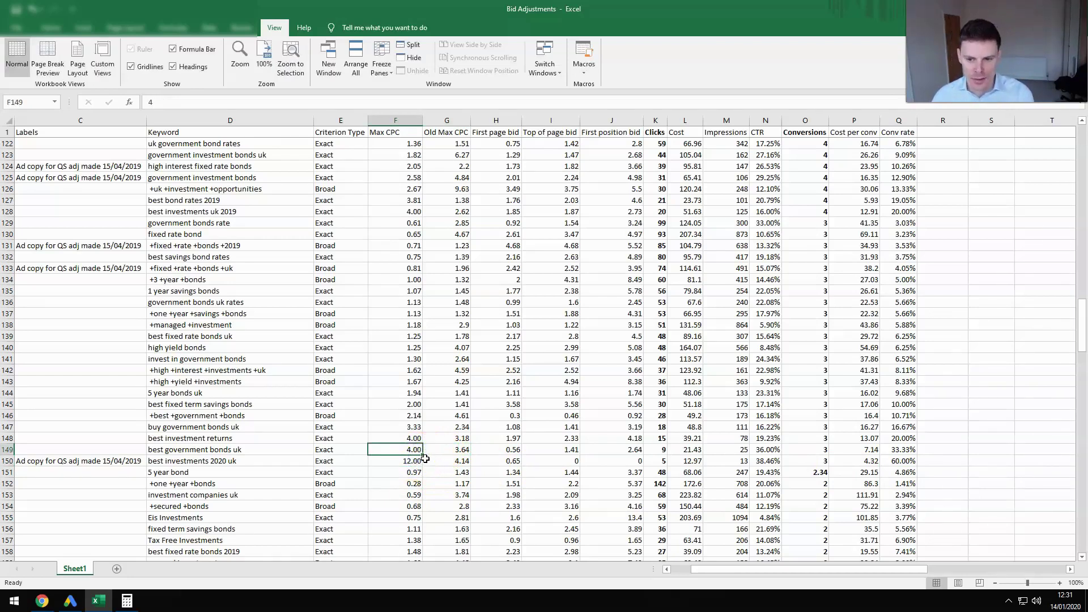
# Examine the Max CPC bids of the keywords with two, one and zero conversions further down the list.
pyautogui.scroll(-1, 425, 458)
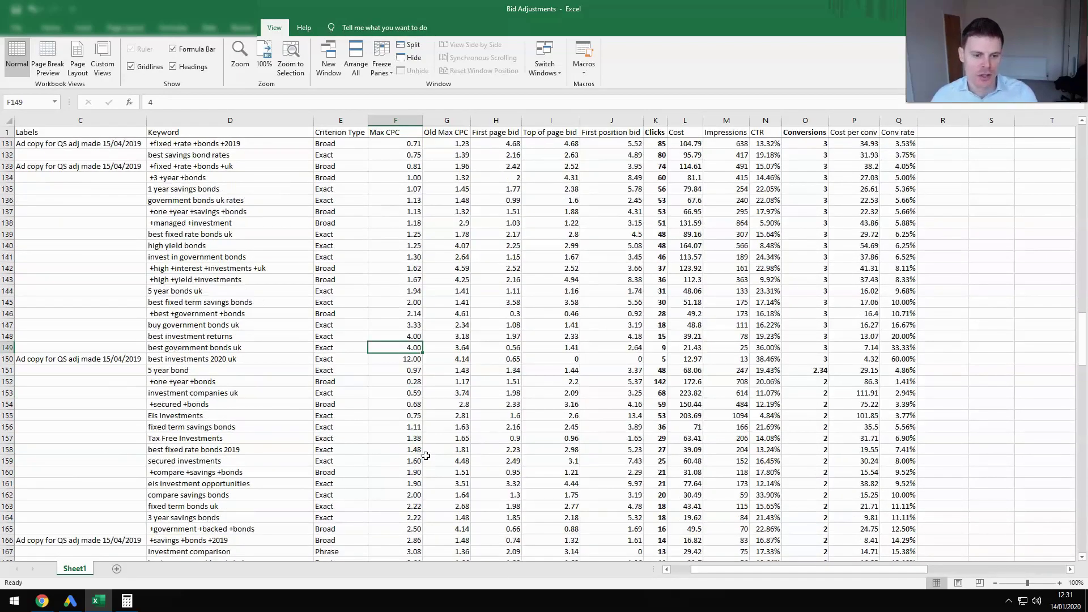
pyautogui.scroll(-3, 426, 454)
pyautogui.scroll(-2, 426, 454)
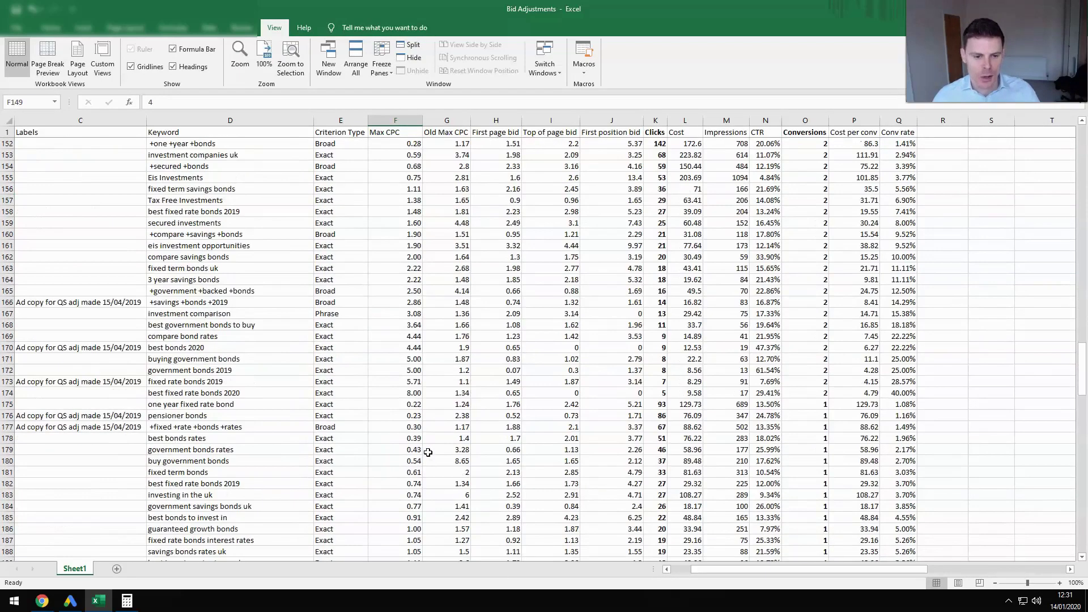
pyautogui.scroll(-7, 428, 452)
pyautogui.scroll(-5, 428, 452)
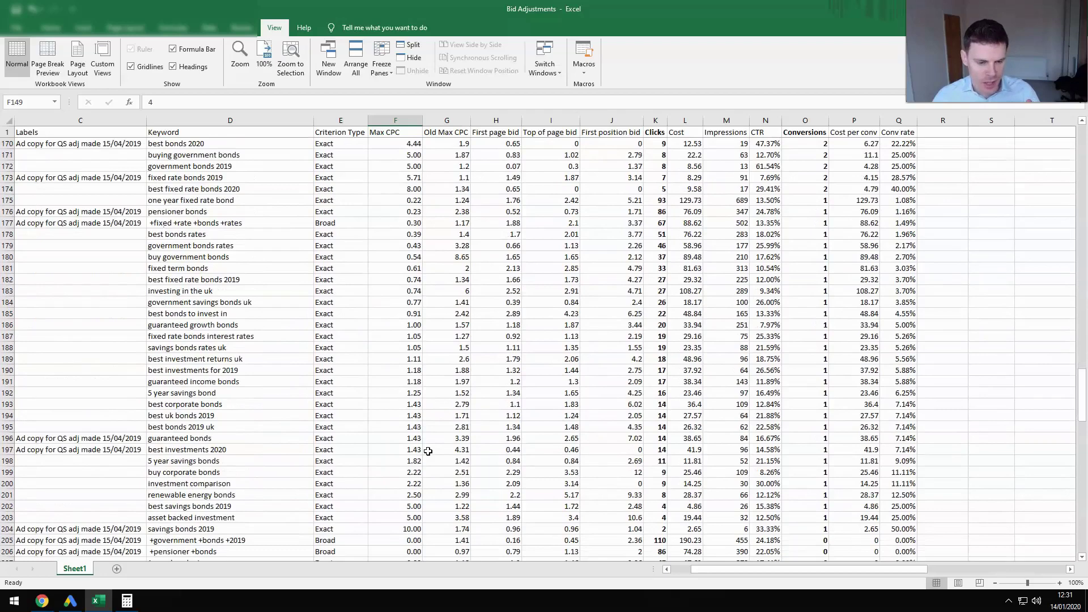
pyautogui.scroll(-3, 428, 451)
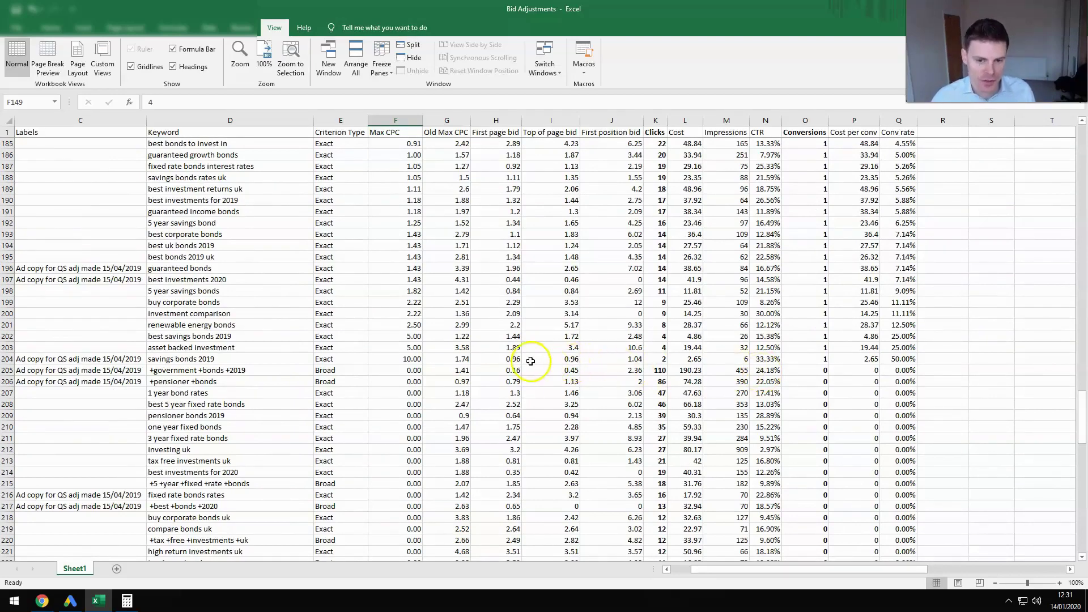
pyautogui.click(401, 372)
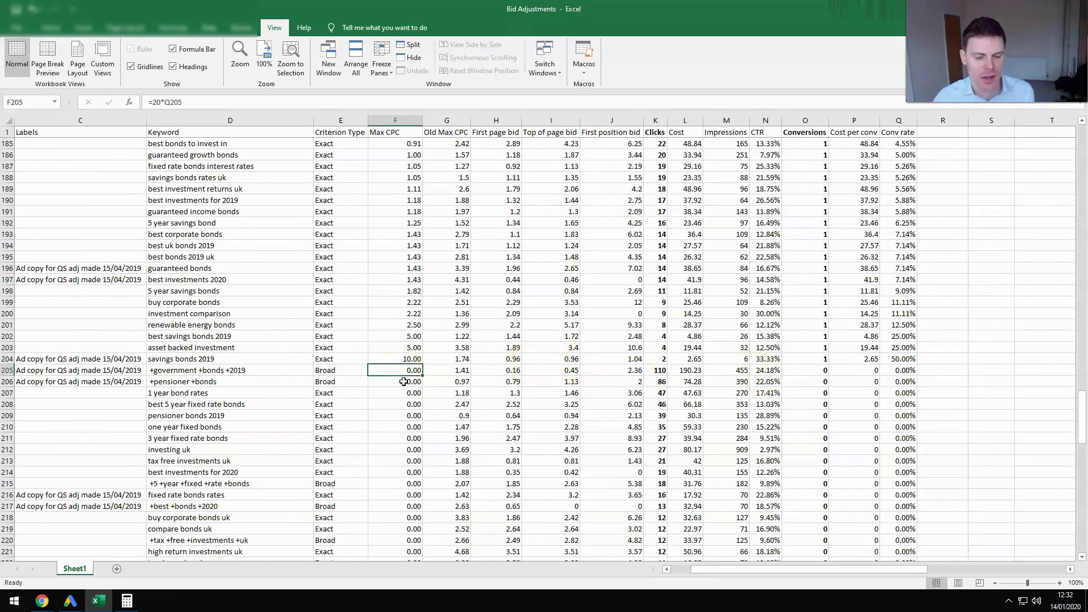
pyautogui.scroll(-4, 403, 381)
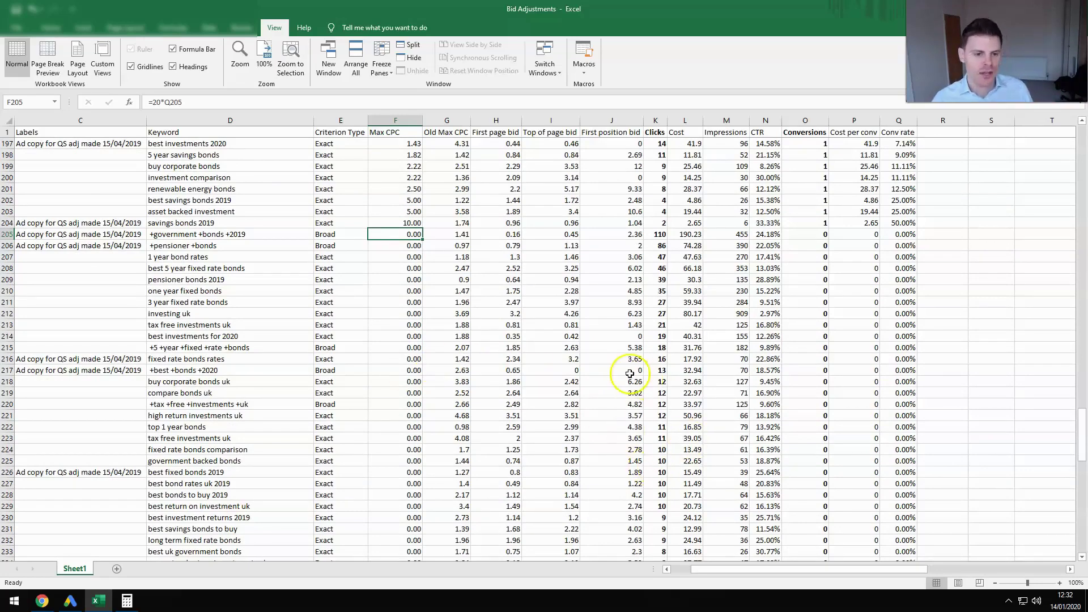
# Set the Max CPC of the zero-conversion keyword "+government +bonds +2019" in cell F205 to 0.15.
pyautogui.scroll(-12, 619, 356)
pyautogui.scroll(-14, 619, 357)
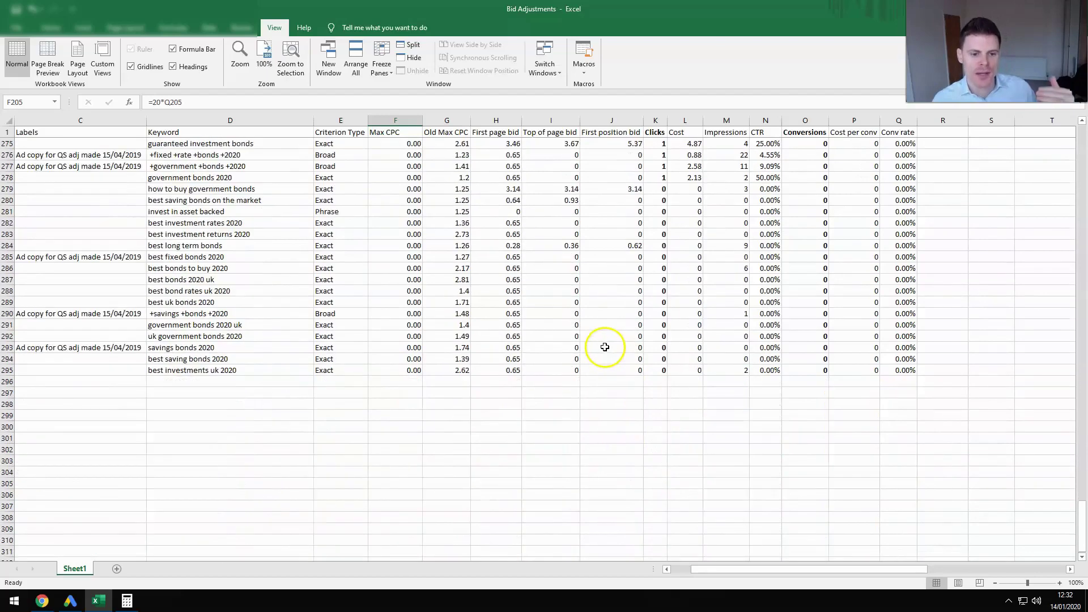
pyautogui.scroll(9, 601, 349)
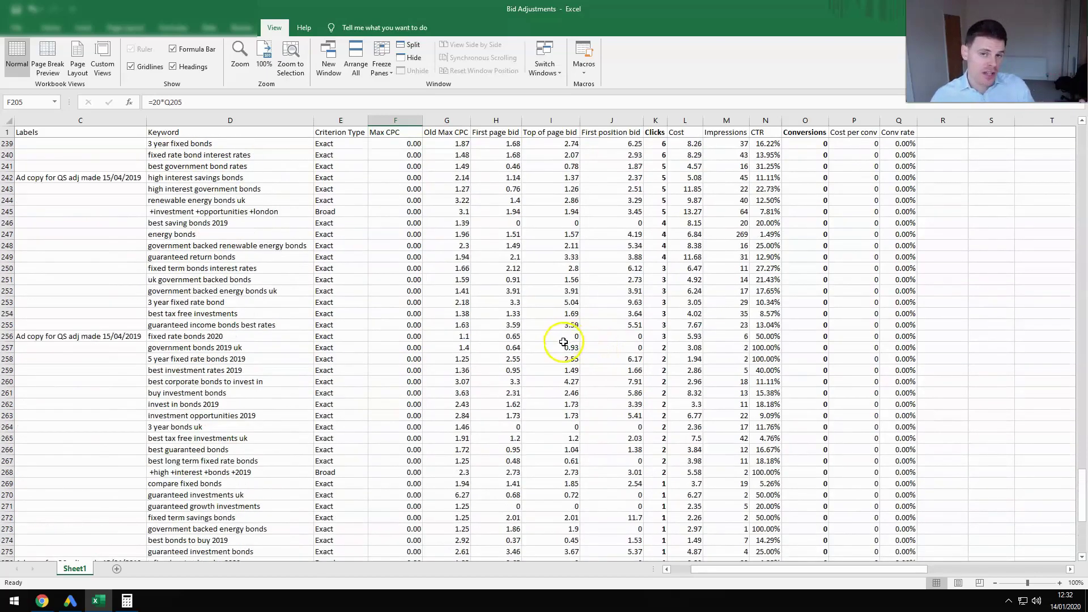
pyautogui.scroll(9, 567, 348)
pyautogui.scroll(10, 563, 348)
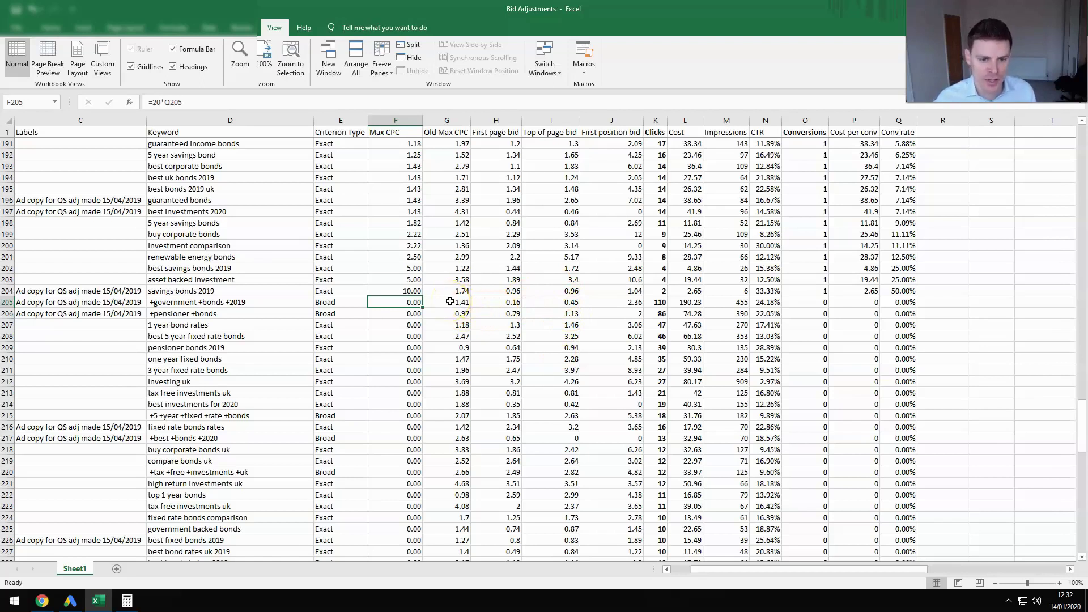
pyautogui.click(660, 304)
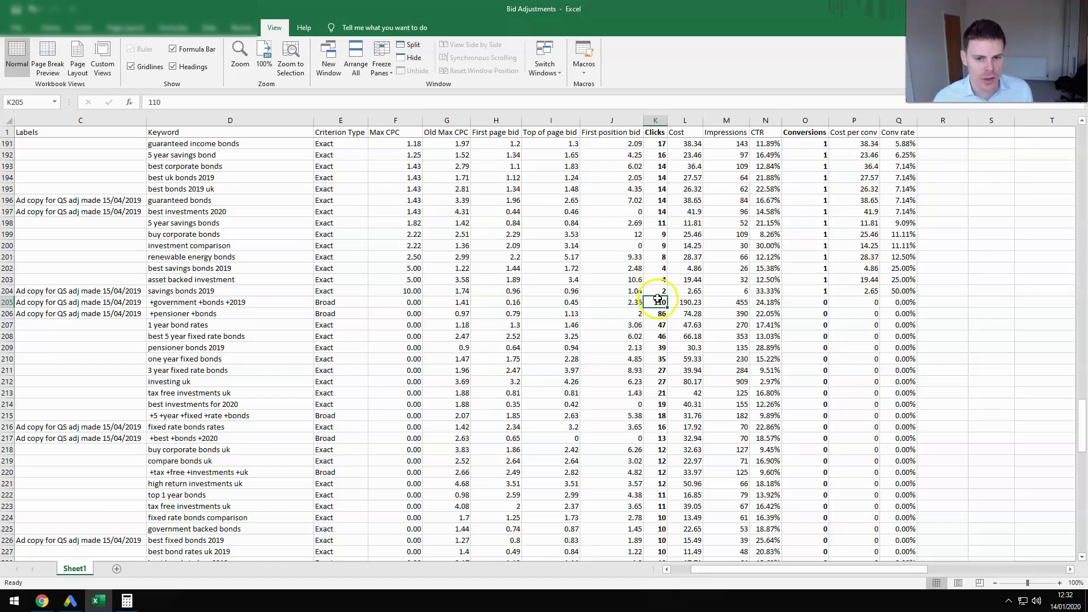
pyautogui.click(416, 301)
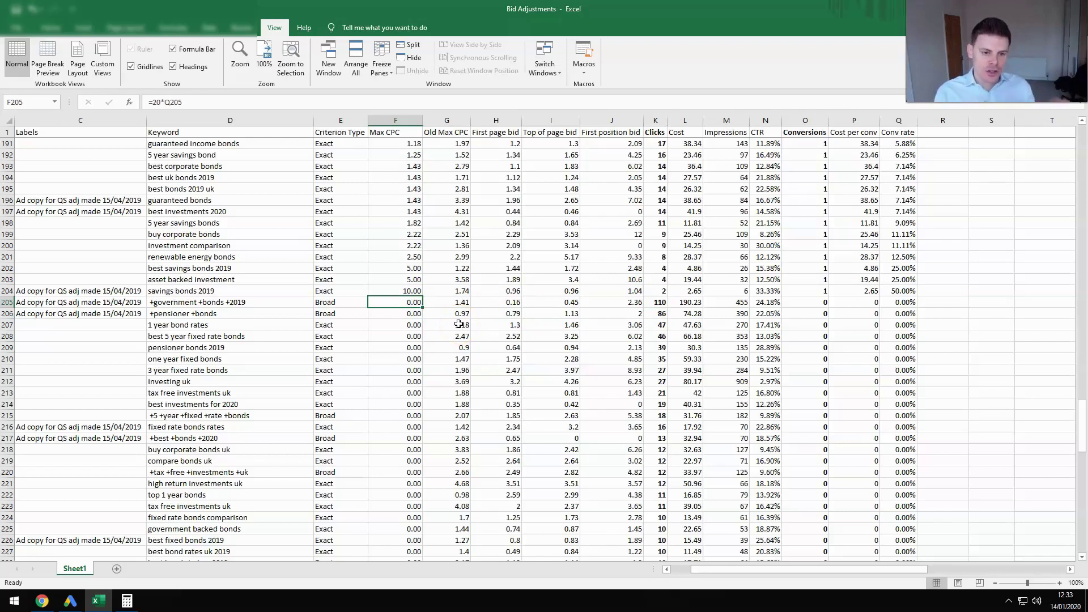
pyautogui.write('0.')
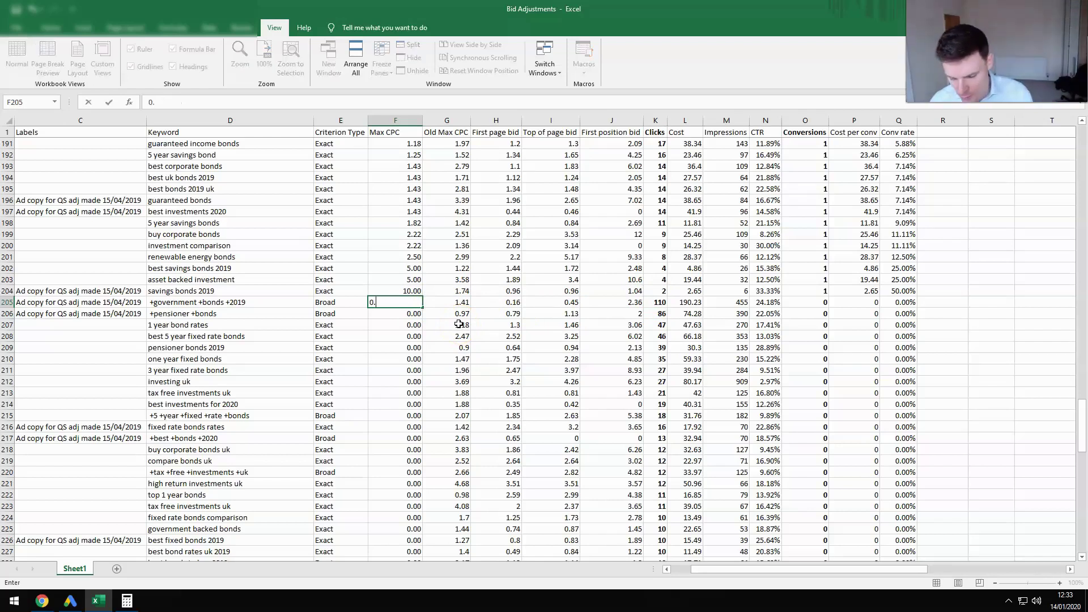
pyautogui.write('1')
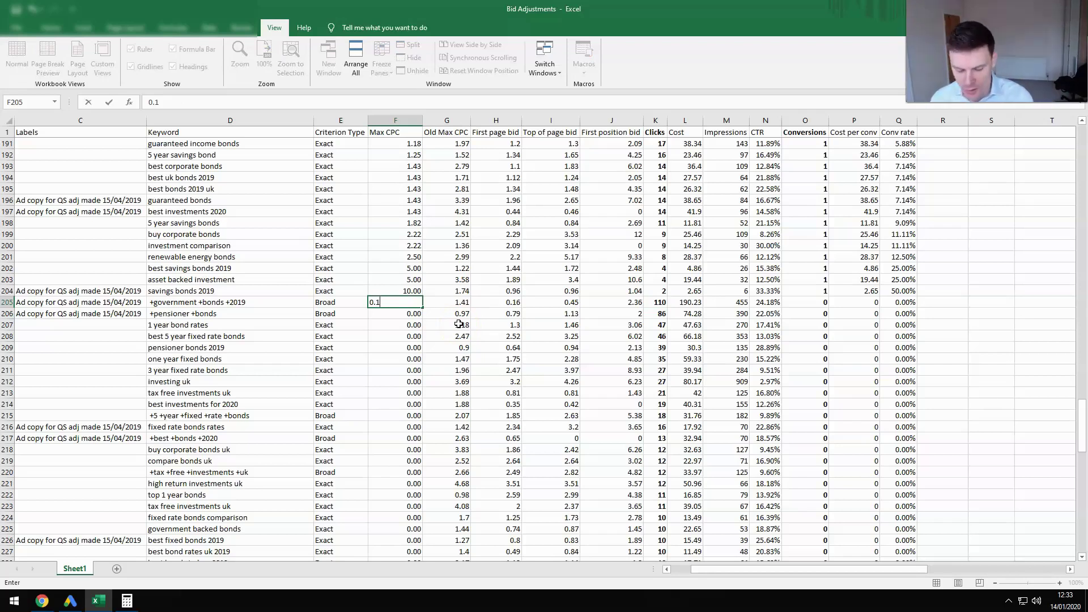
pyautogui.write('5')
pyautogui.press('Return')
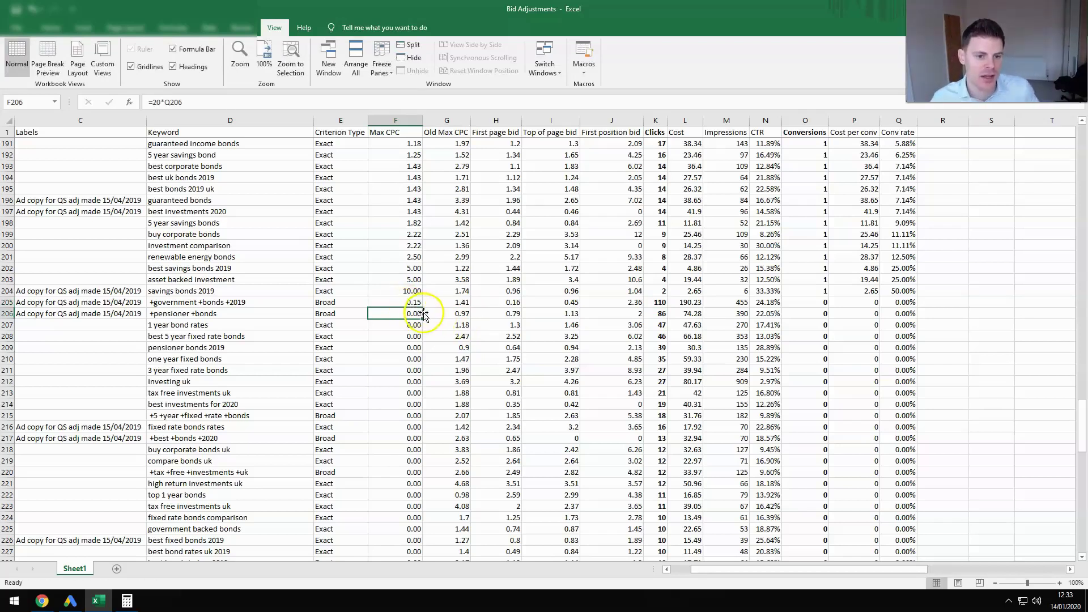
# Review the Max CPC bids of the keywords with zero to three conversions.
pyautogui.click(417, 301)
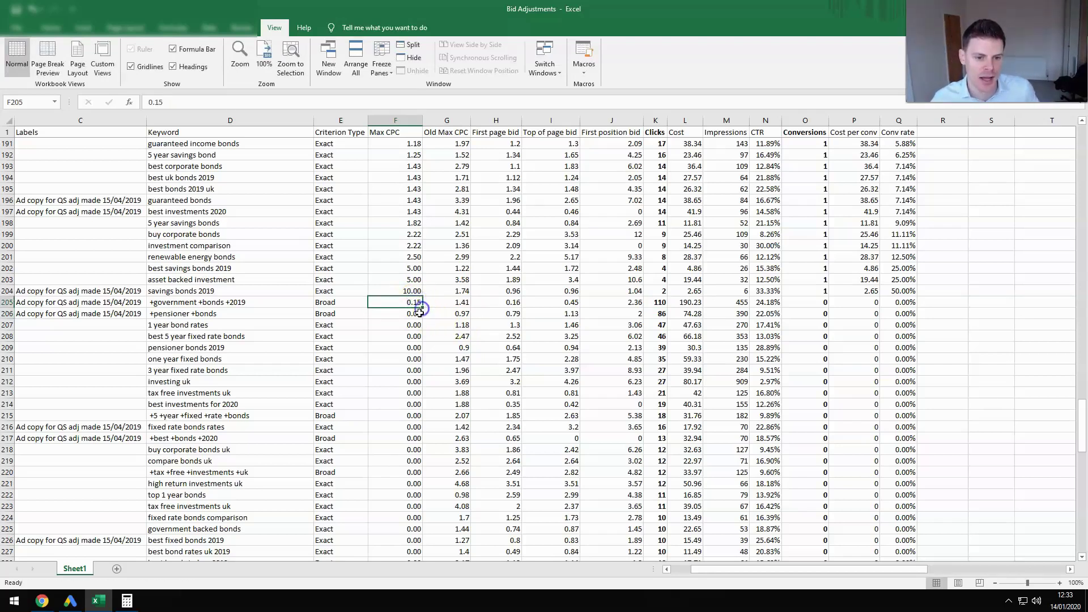
pyautogui.click(417, 313)
pyautogui.scroll(-4, 429, 352)
pyautogui.scroll(4, 428, 352)
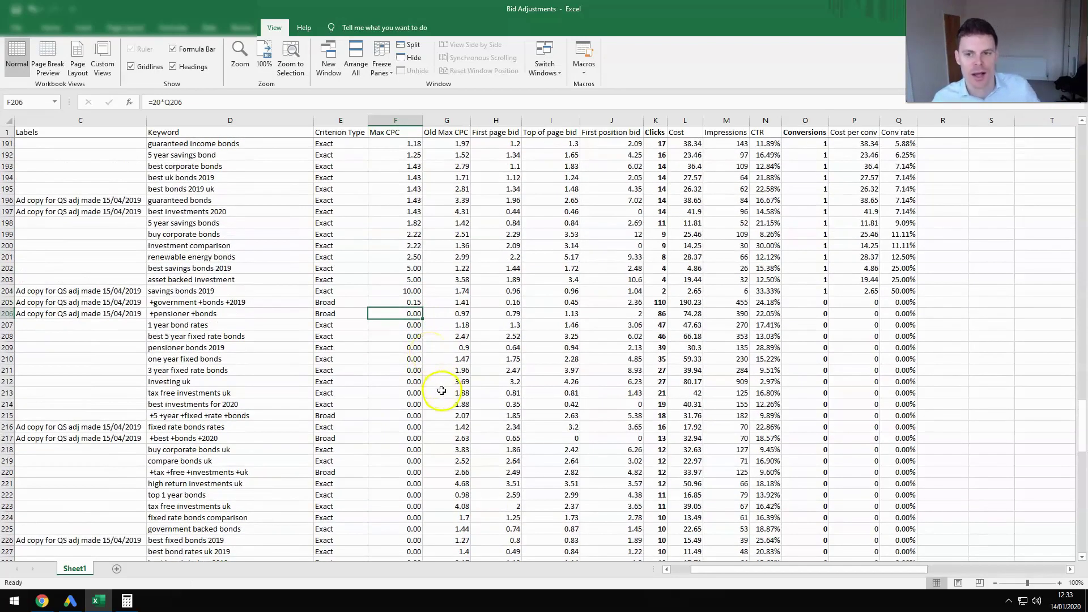
pyautogui.scroll(3, 437, 392)
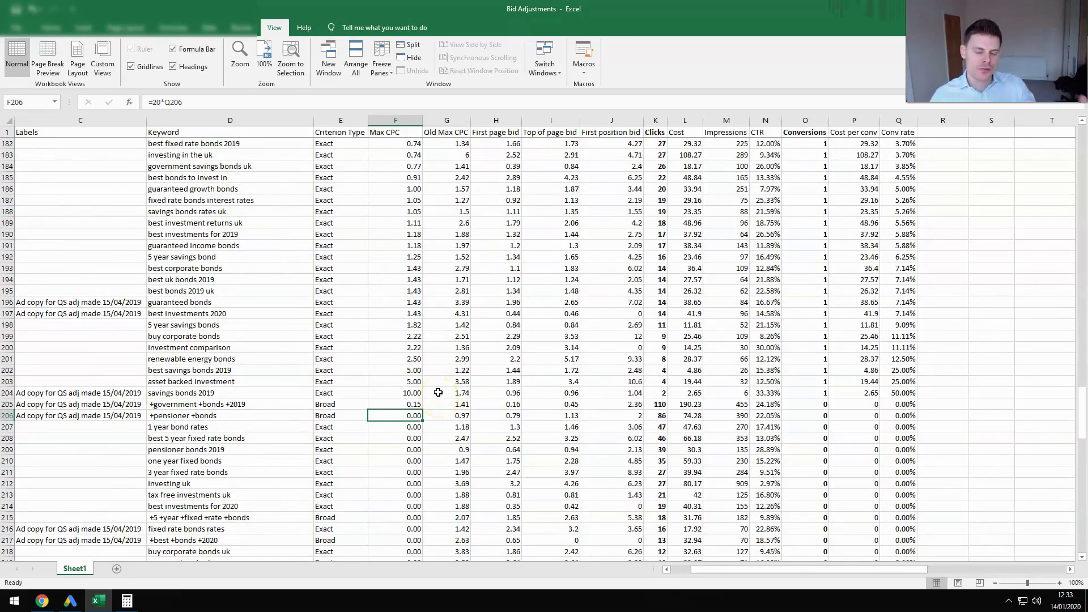
pyautogui.scroll(-5, 438, 392)
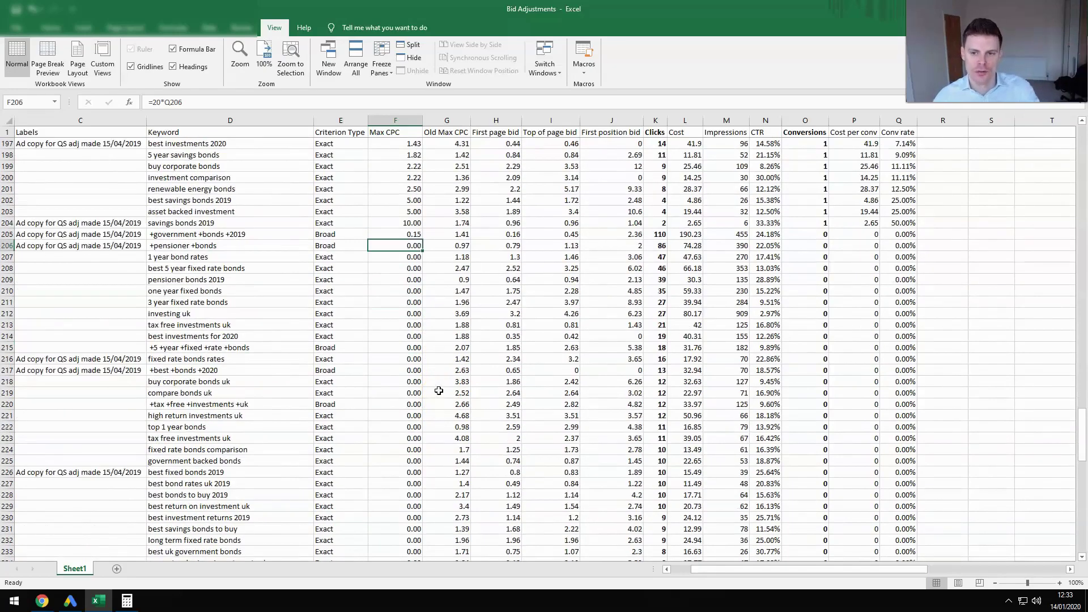
pyautogui.scroll(14, 439, 391)
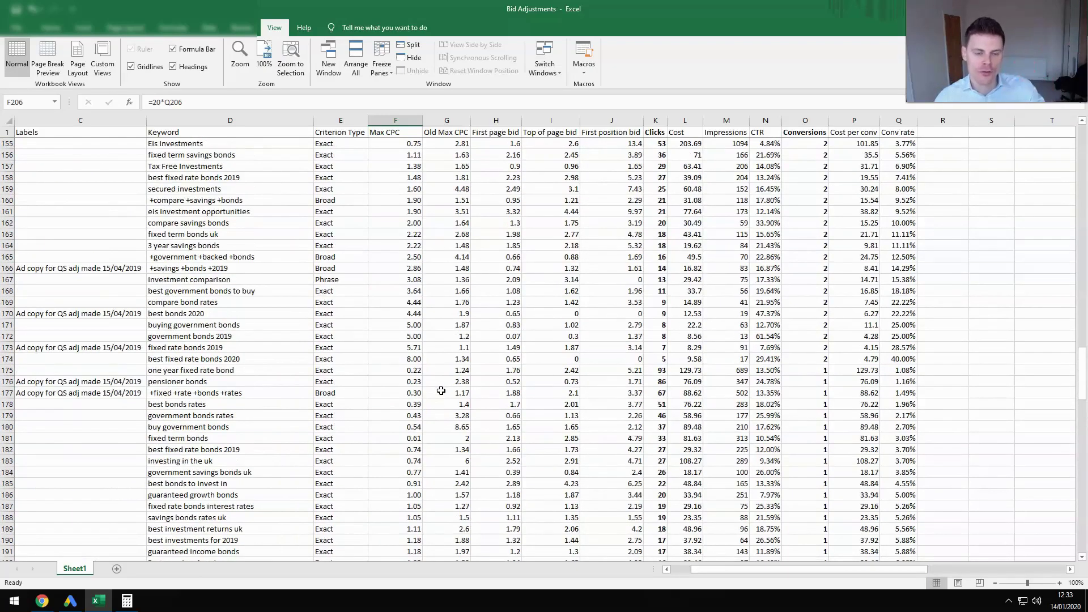
pyautogui.scroll(5, 440, 393)
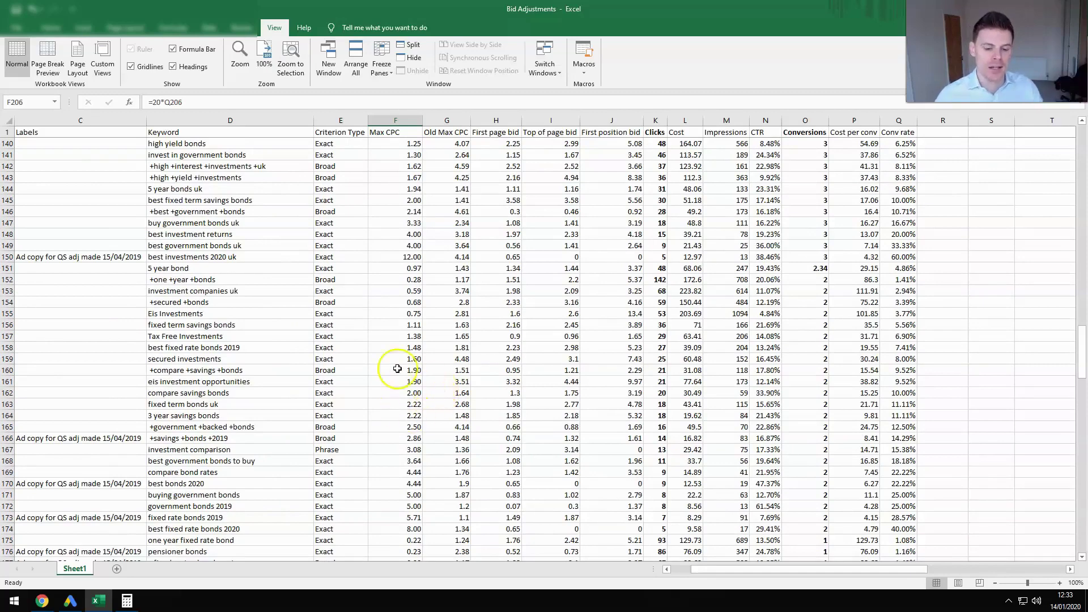
# Switch to Google Ads Editor and copy the campaign name "Search | All Products | Generic | V2 - Manual CPC" from the campaign's settings.
pyautogui.moveTo(750, 570); pyautogui.dragTo(717, 570)
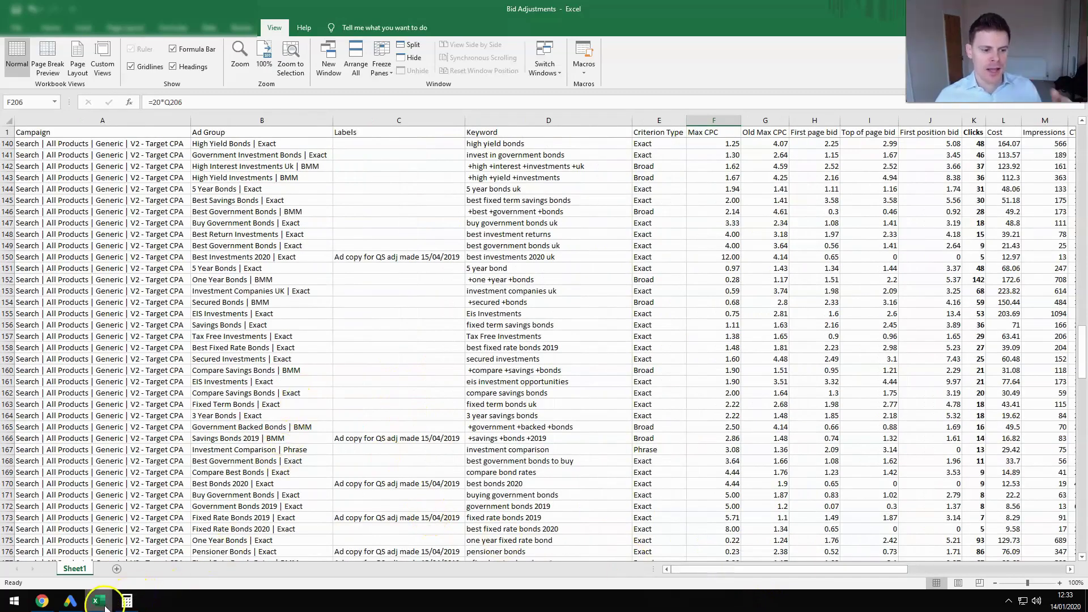
pyautogui.click(70, 602)
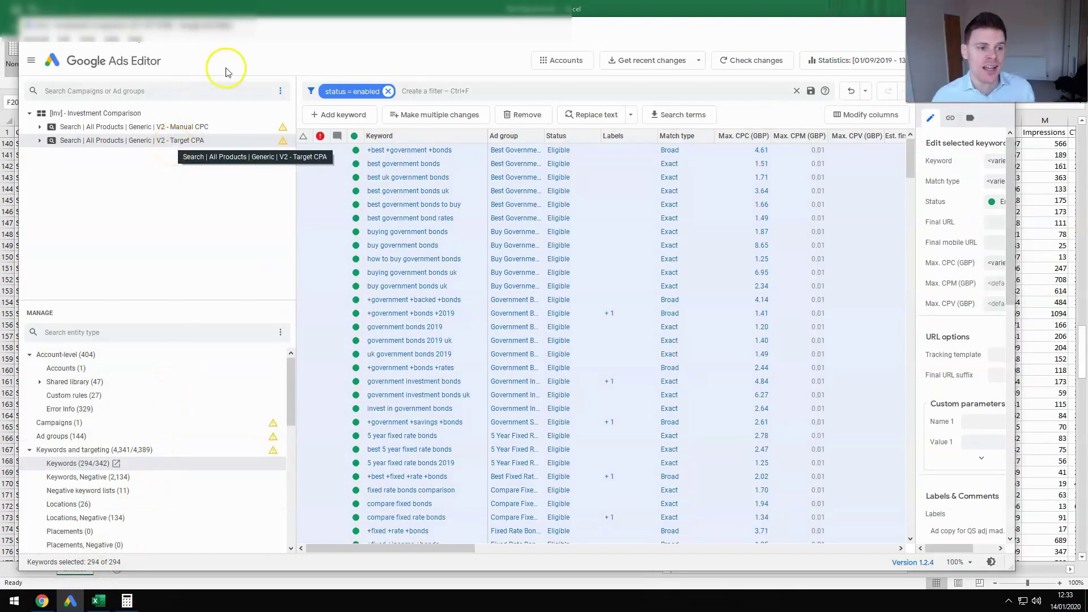
pyautogui.click(198, 128)
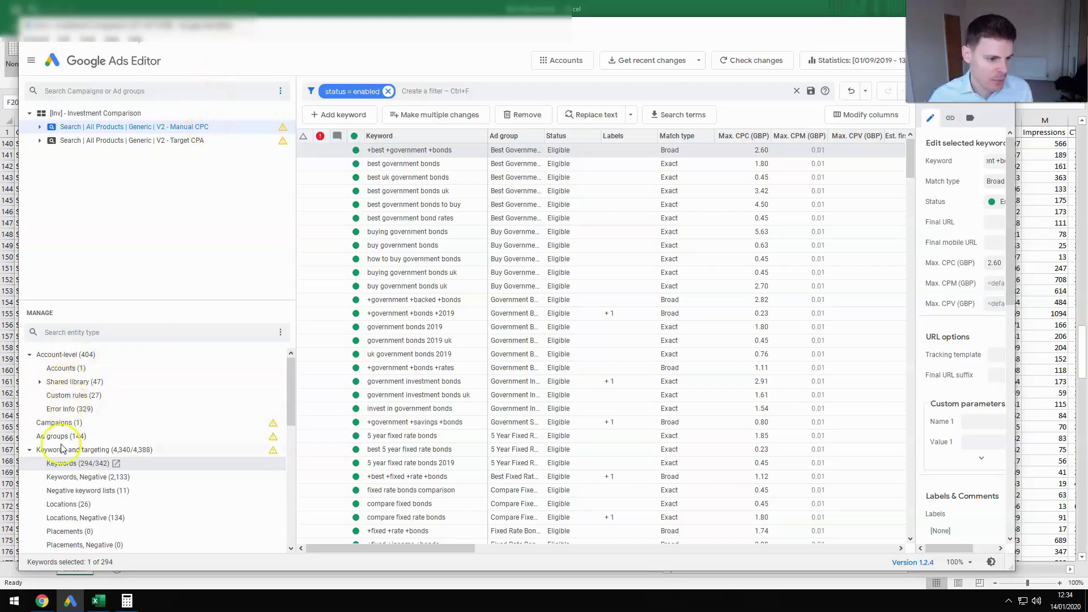
pyautogui.click(30, 449)
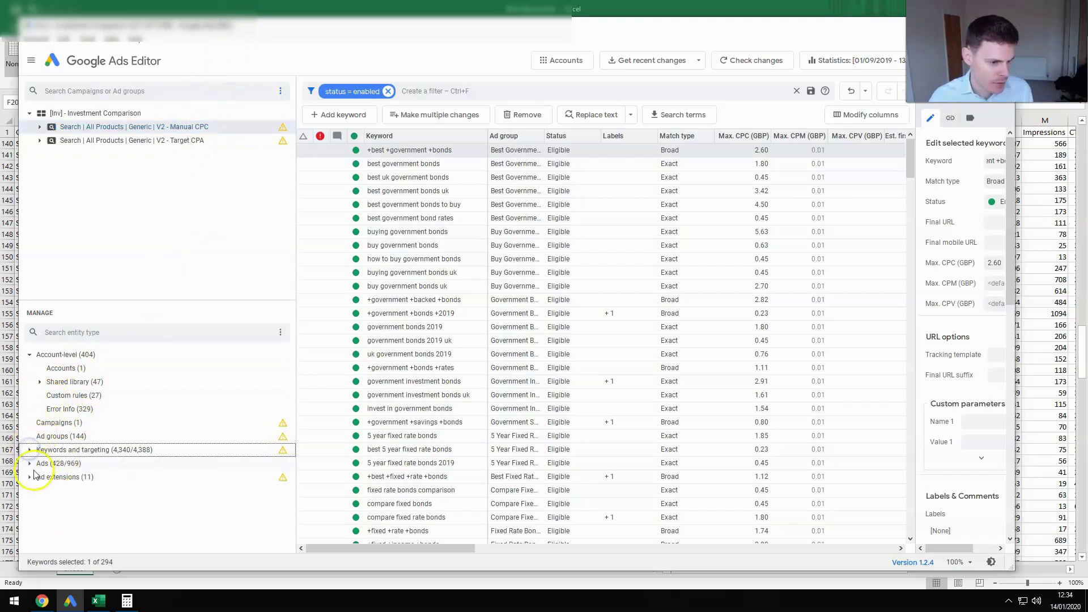
pyautogui.click(36, 426)
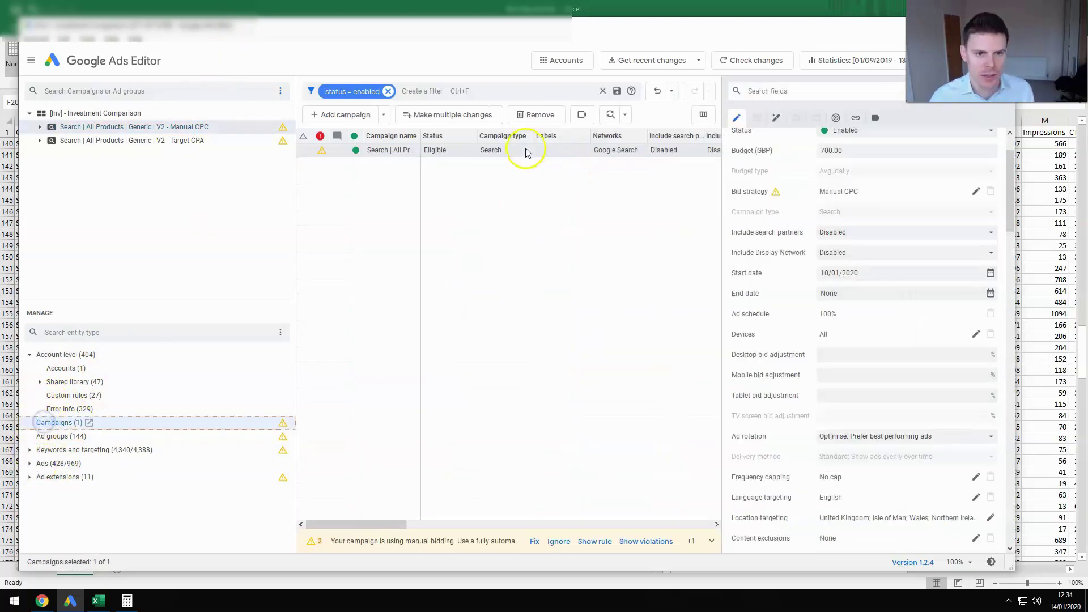
pyautogui.scroll(1, 999, 195)
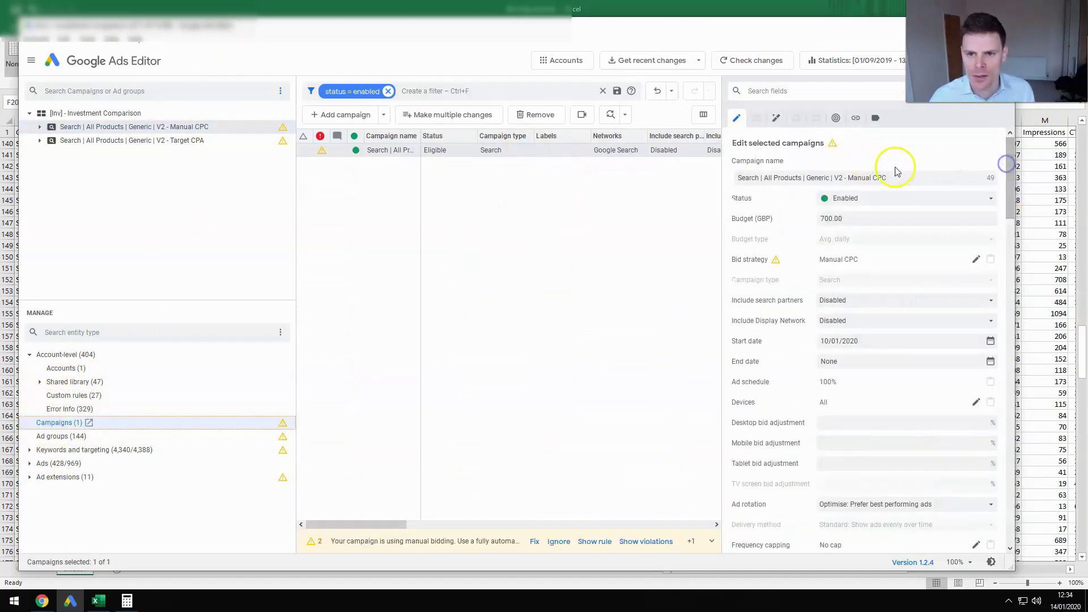
pyautogui.moveTo(887, 177); pyautogui.dragTo(749, 177)
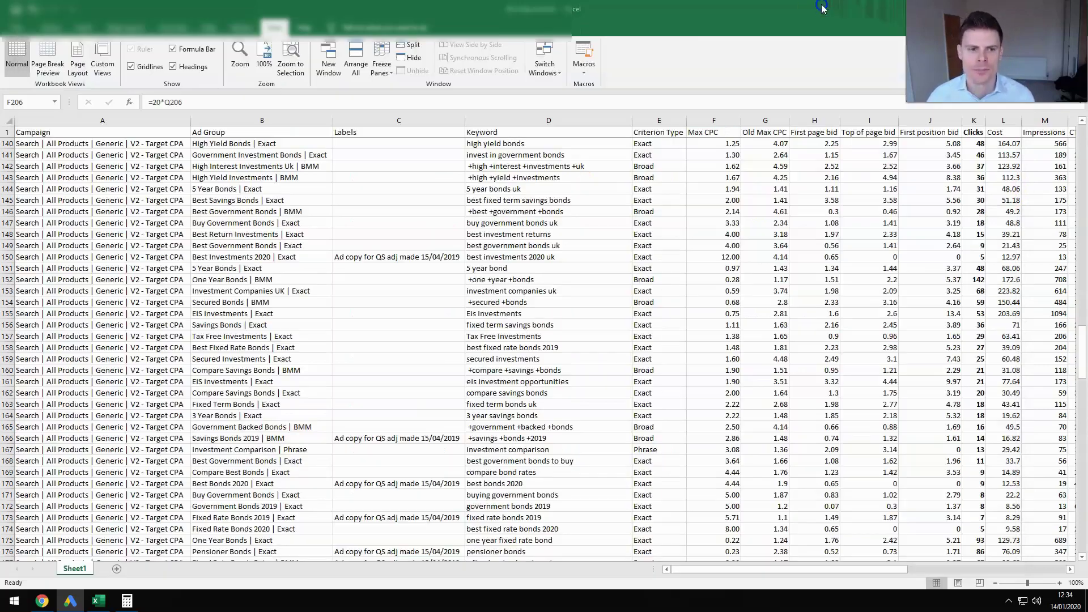
# Paste "Search | All Products | Generic | V2 - Manual CPC" into Campaign cell A140 in Excel and fill it down the remaining rows.
pyautogui.click(125, 144)
pyautogui.write('Search | All Products | Generic | V2 - Manual CPC')
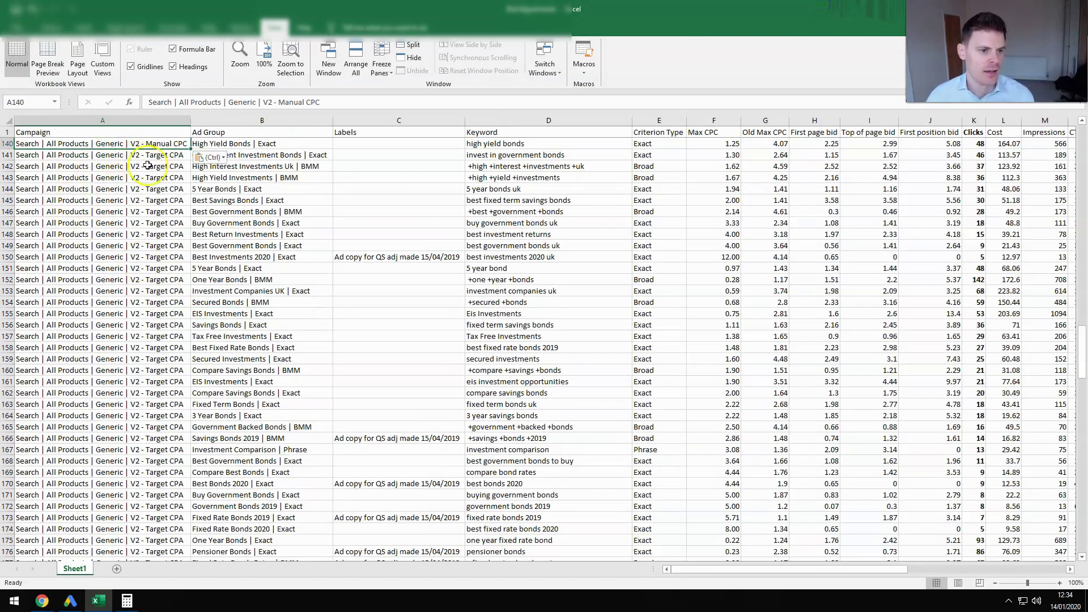
pyautogui.doubleClick(189, 150)
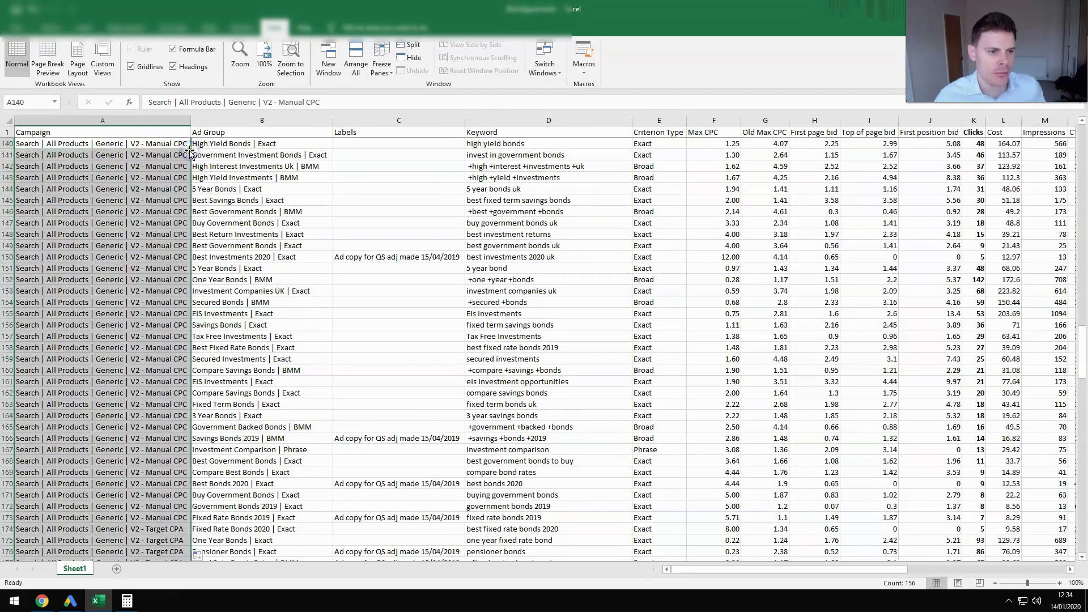
pyautogui.click(180, 166)
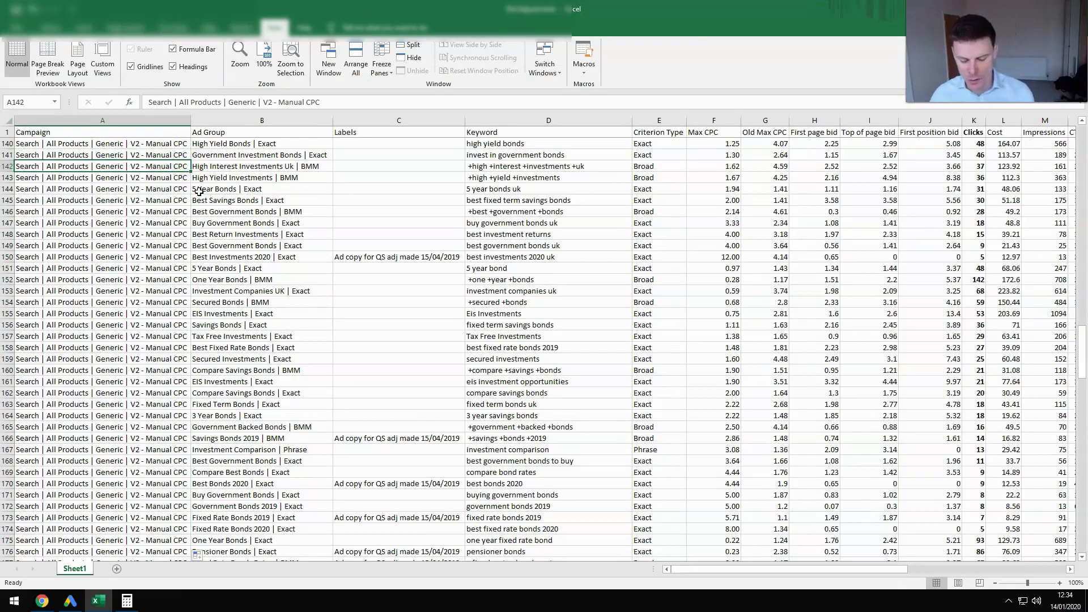
# Select the whole keyword table and switch to Google Ads Editor to list the Manual CPC campaign's keywords.
pyautogui.hotkey('ctrl', 'a')
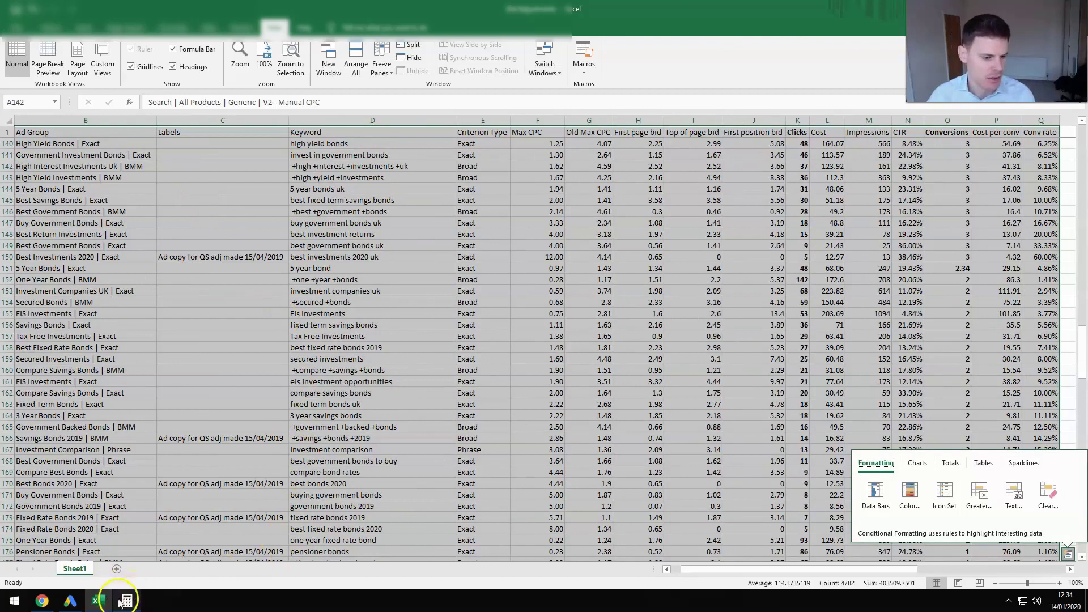
pyautogui.click(81, 603)
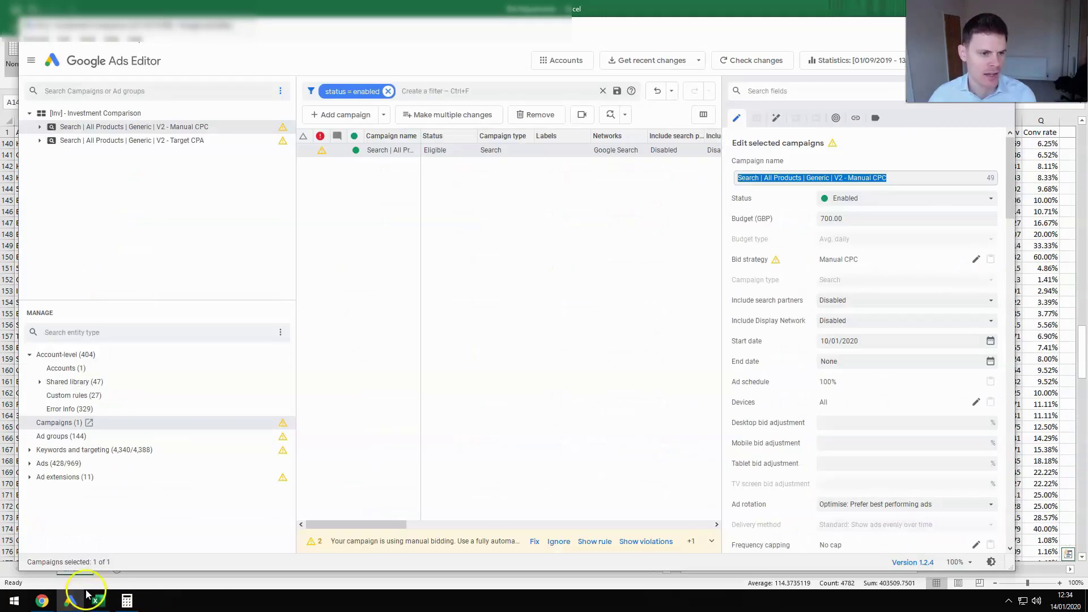
pyautogui.click(30, 450)
pyautogui.click(63, 465)
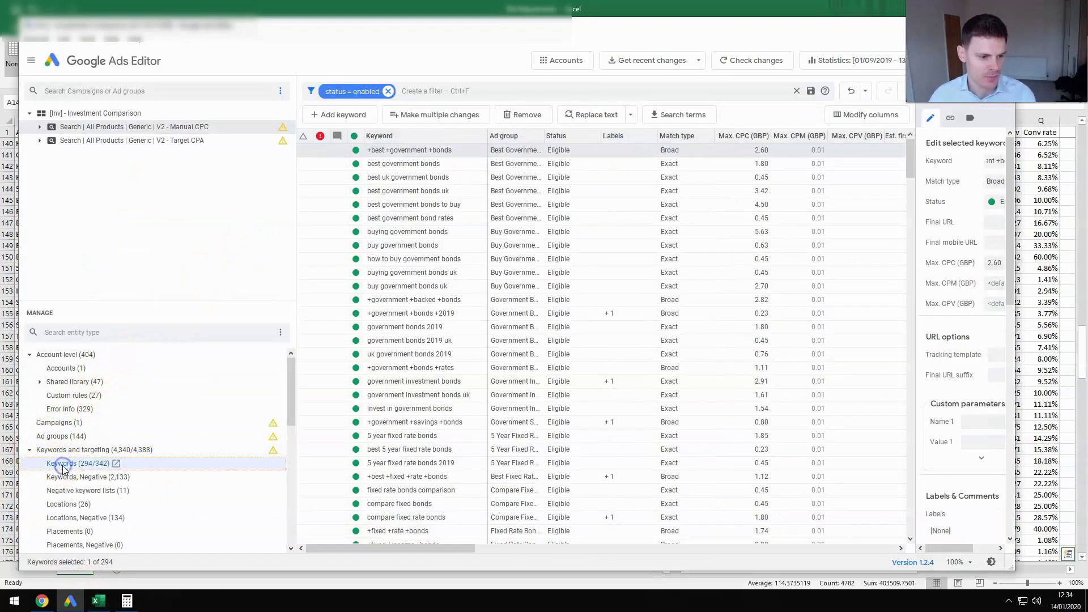
pyautogui.click(447, 121)
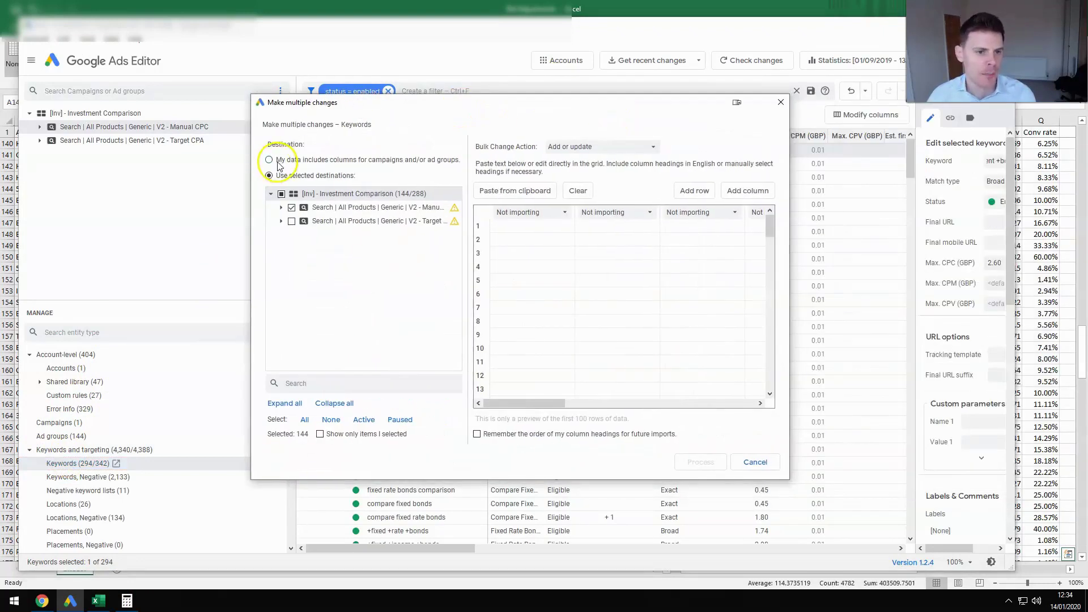
pyautogui.click(277, 162)
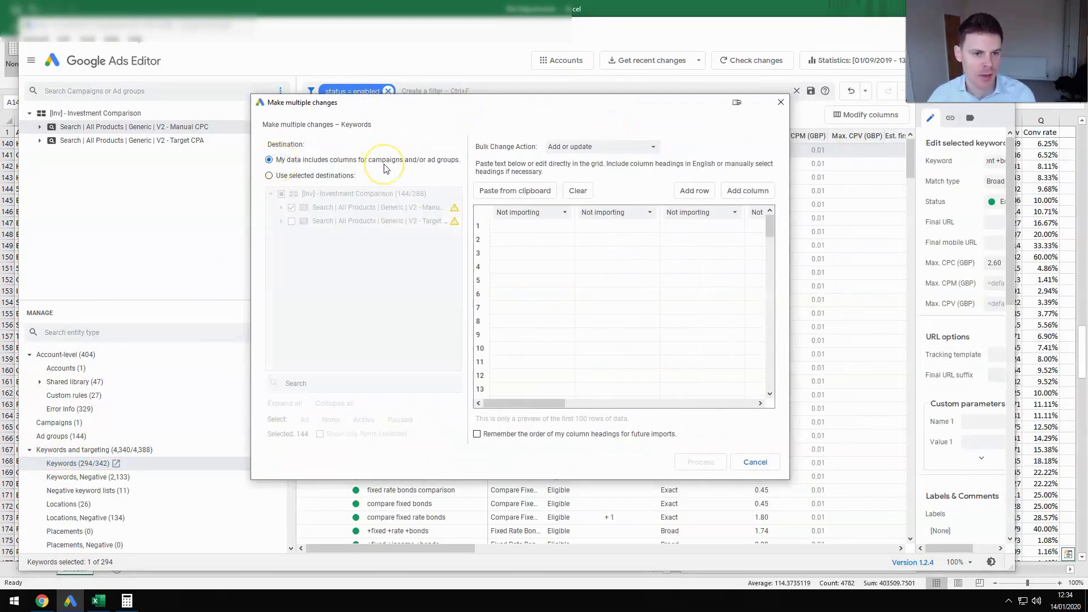
pyautogui.click(517, 227)
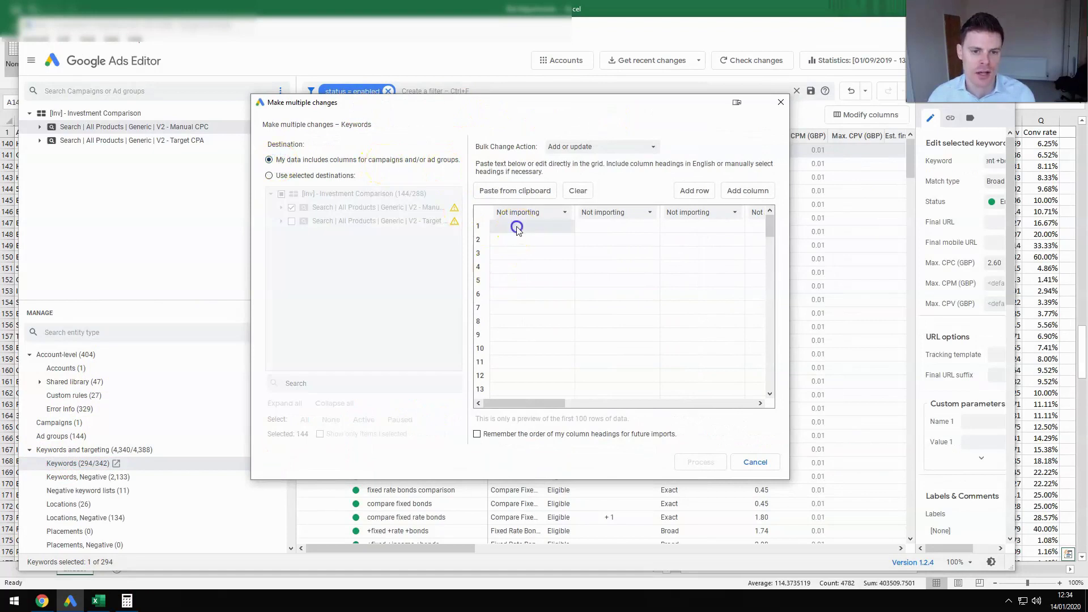
pyautogui.hotkey('ctrl', 'v')
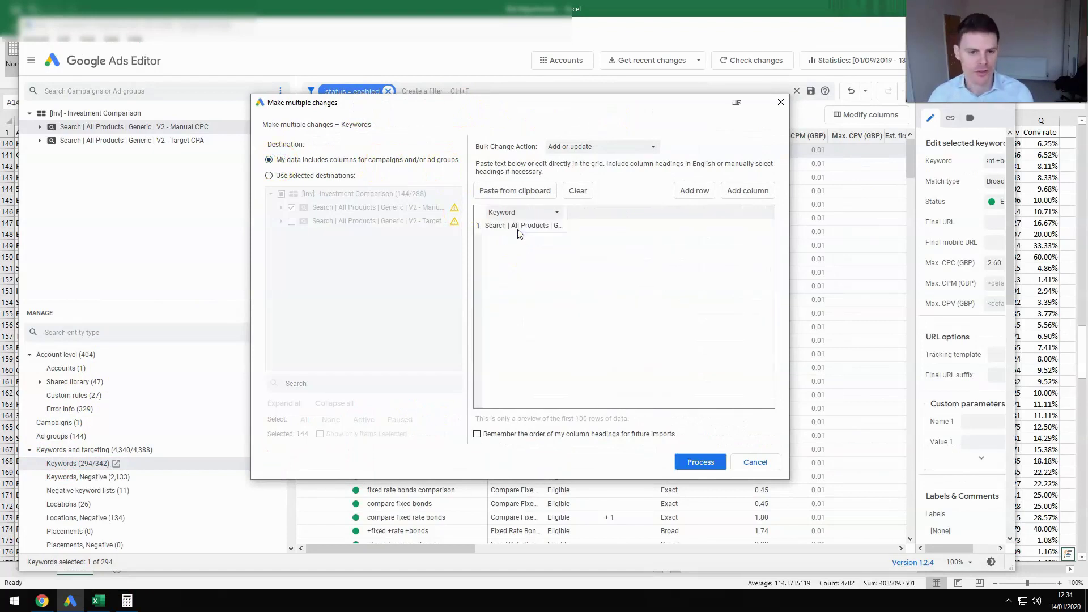
pyautogui.click(757, 462)
# Start a multiple keyword change with data that includes campaign and ad group columns, and copy the whole keyword table from Excel.
pyautogui.click(479, 114)
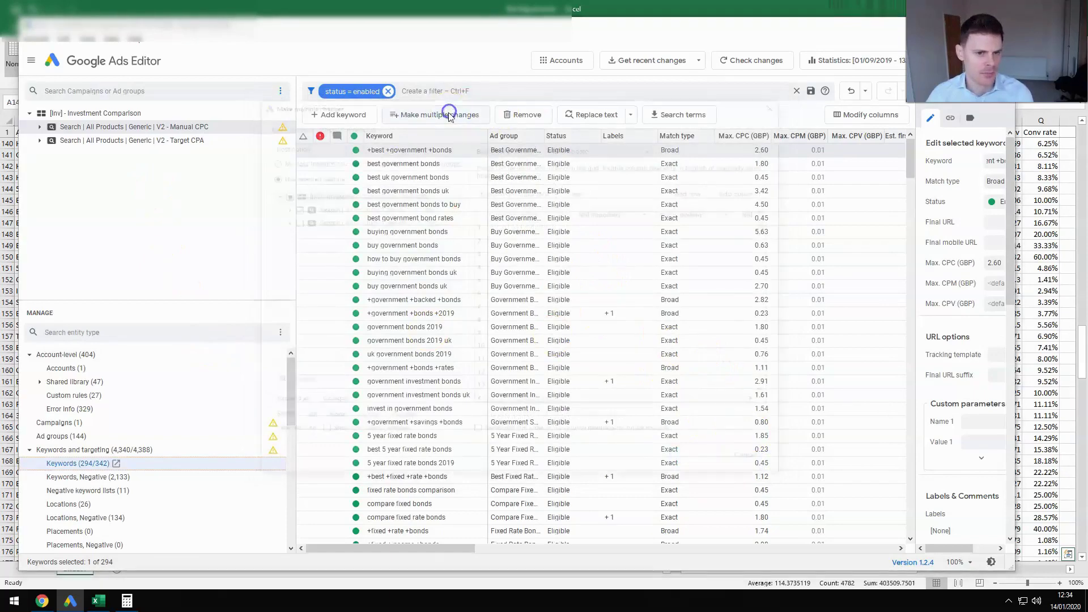
pyautogui.click(316, 161)
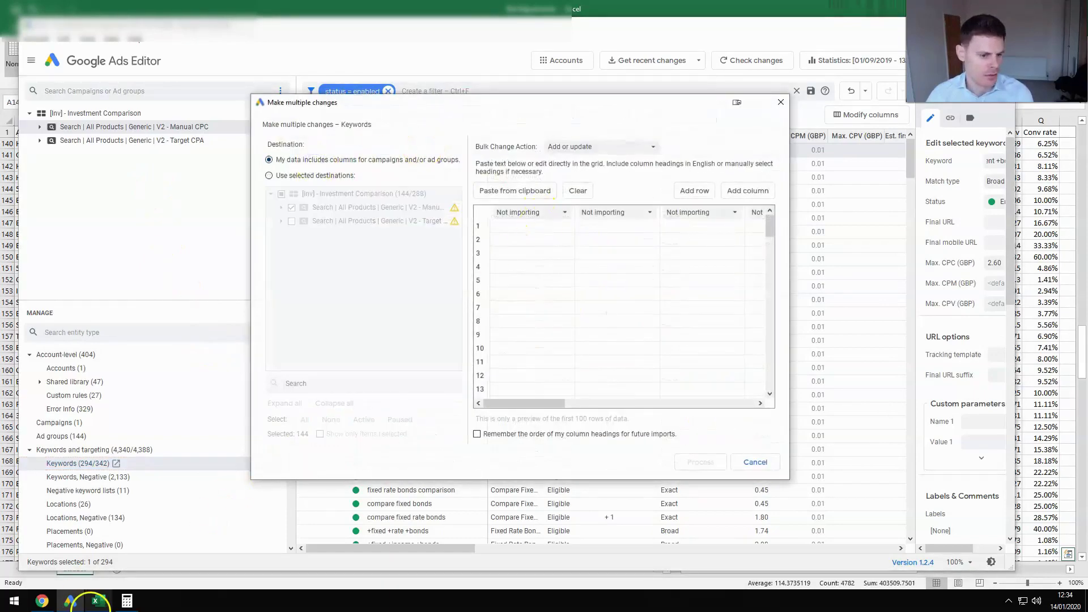
pyautogui.click(98, 601)
pyautogui.click(239, 225)
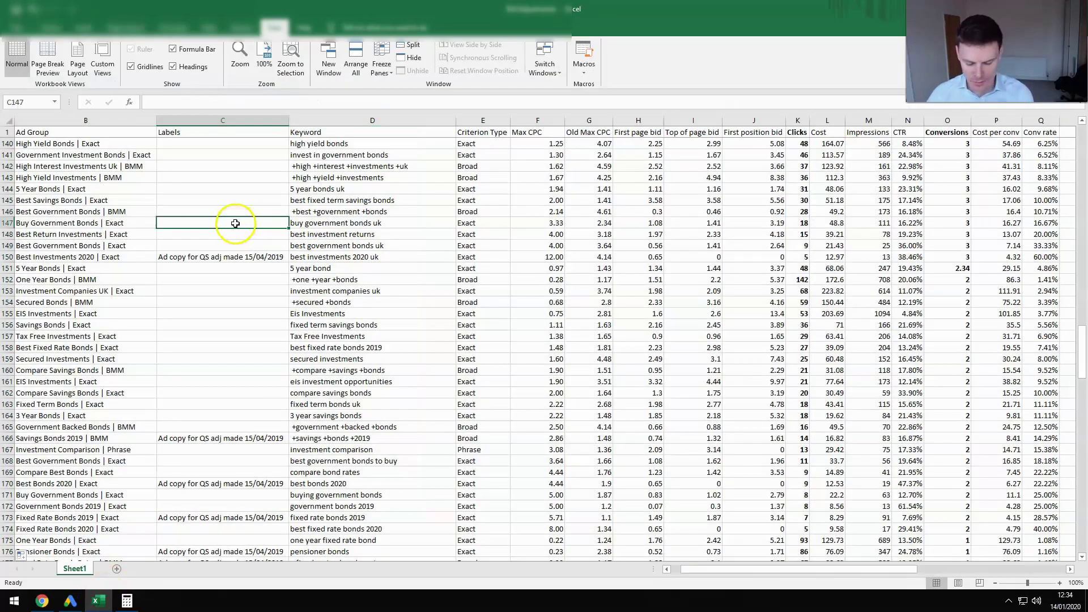
pyautogui.hotkey('ctrl', 'a')
pyautogui.hotkey('ctrl', 'c')
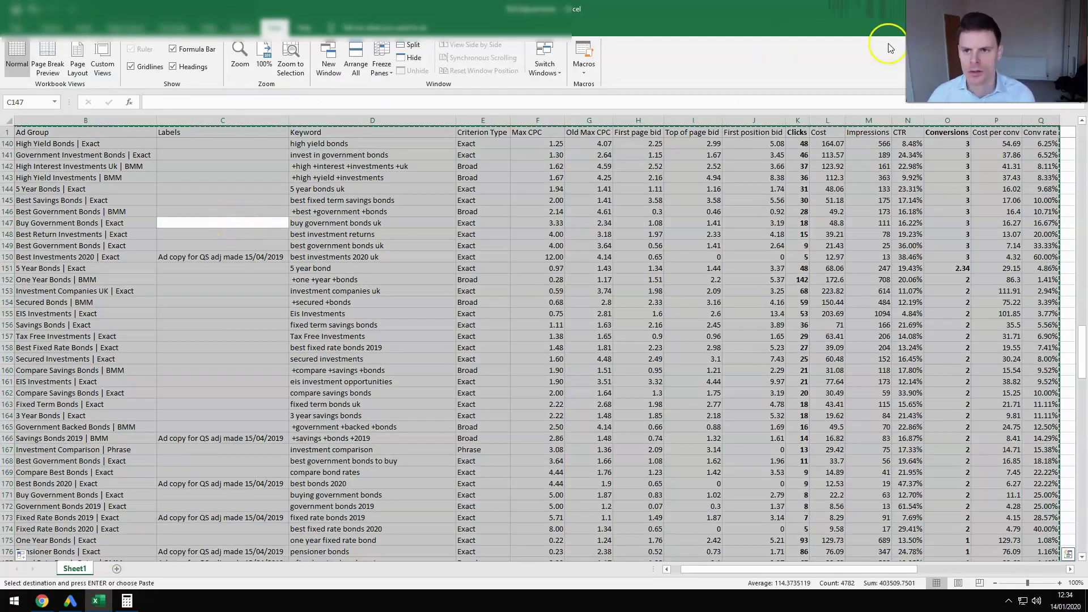
# Switch back to Google Ads Editor, paste the copied keyword table into the multiple changes grid and check its column headings, including Max CPC.
pyautogui.click(869, 9)
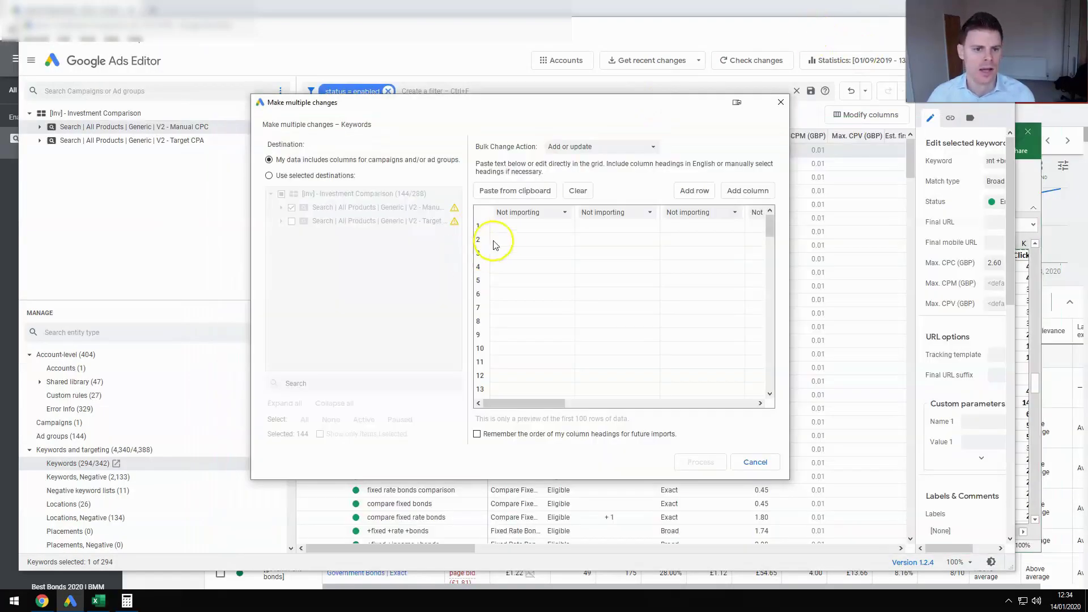
pyautogui.click(511, 228)
pyautogui.hotkey('ctrl', 'v')
pyautogui.click(514, 250)
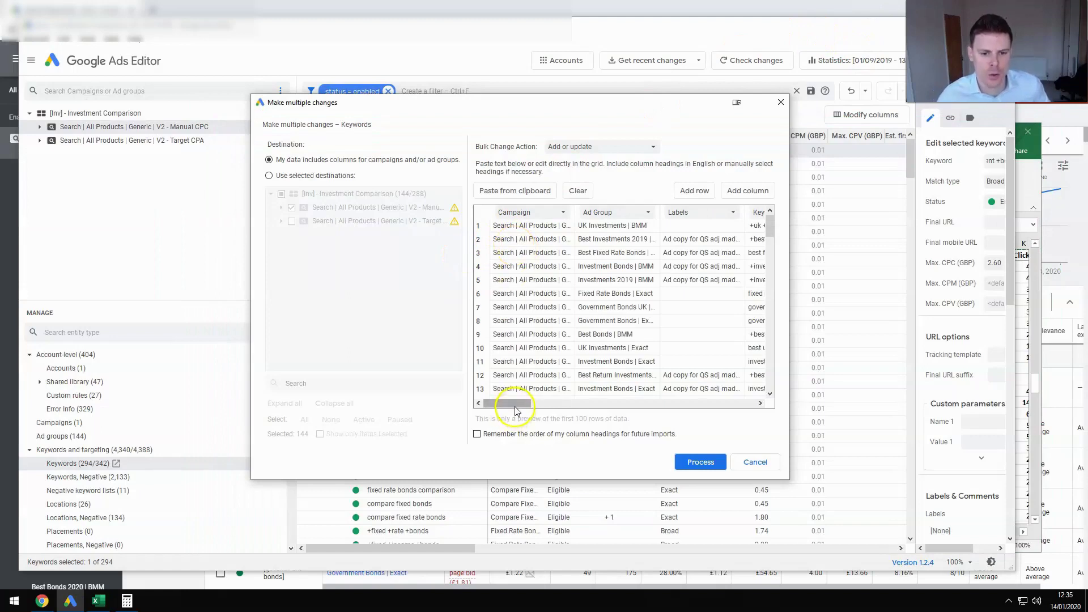
pyautogui.moveTo(521, 404); pyautogui.dragTo(573, 407)
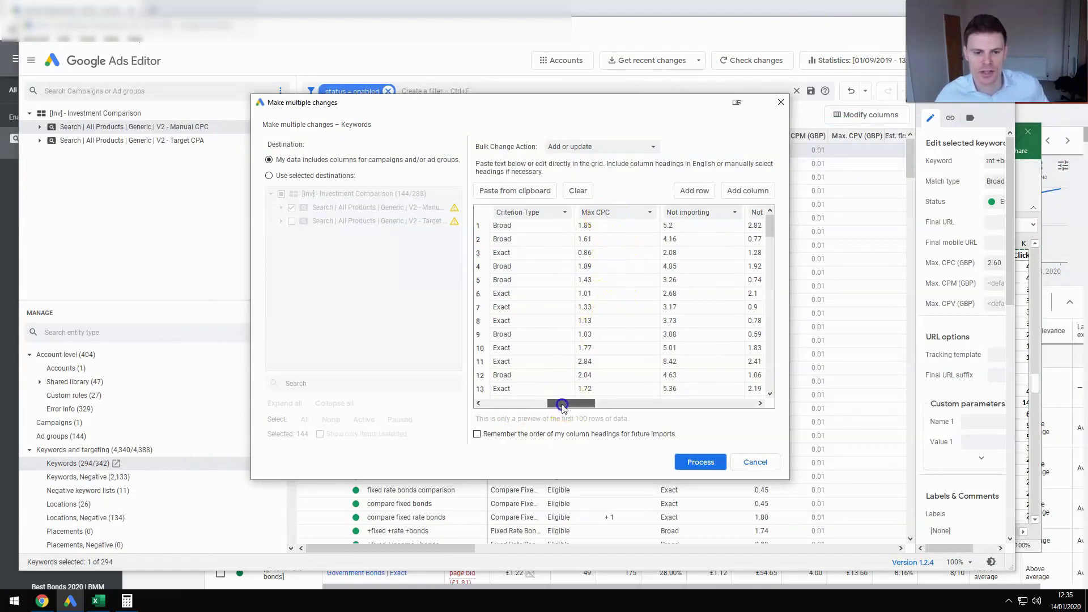
pyautogui.moveTo(560, 404); pyautogui.dragTo(532, 409)
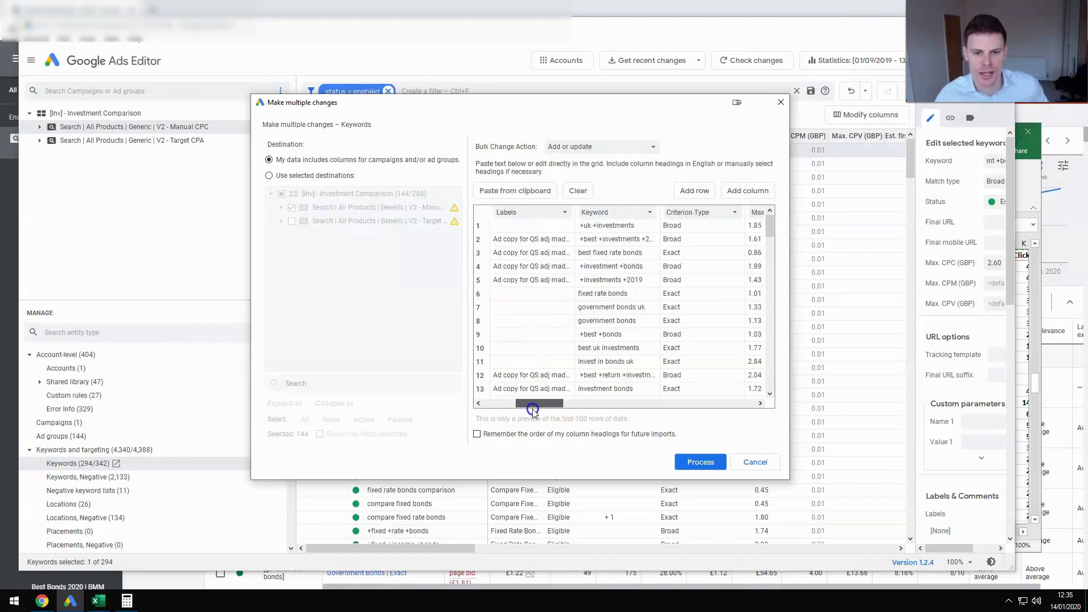
# Process the pasted keyword data, finish the import and bring up the review of the proposed Max CPC changes.
pyautogui.click(702, 462)
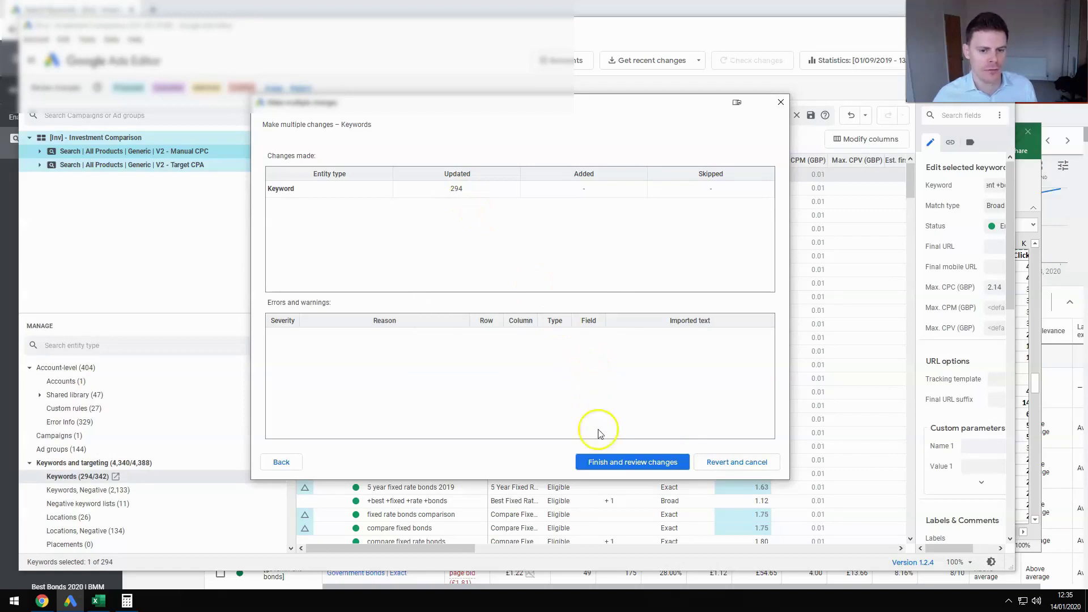
pyautogui.click(616, 462)
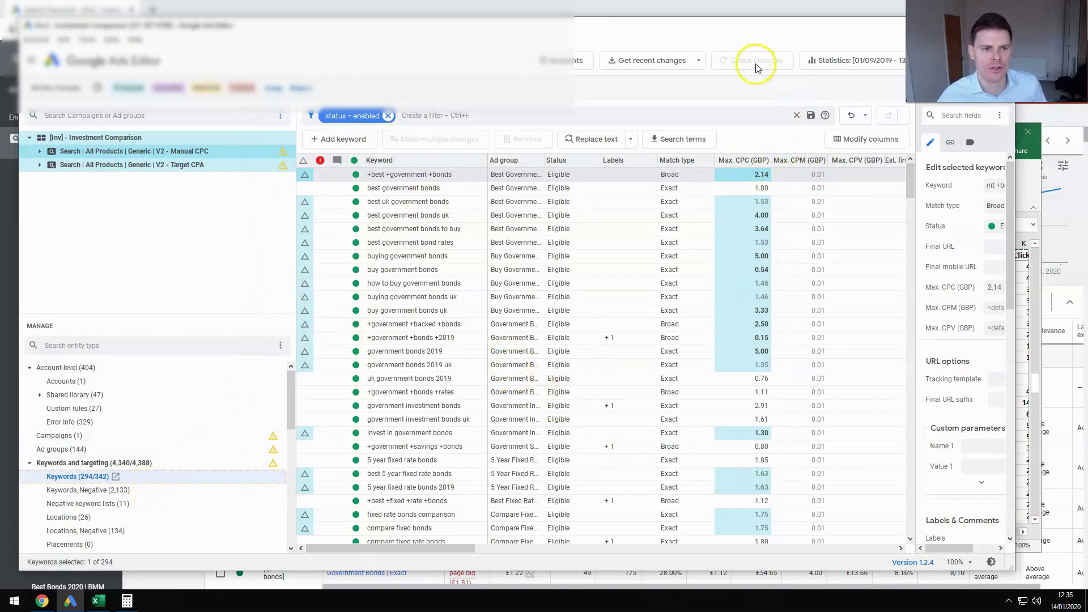
pyautogui.moveTo(463, 26); pyautogui.dragTo(465, 94)
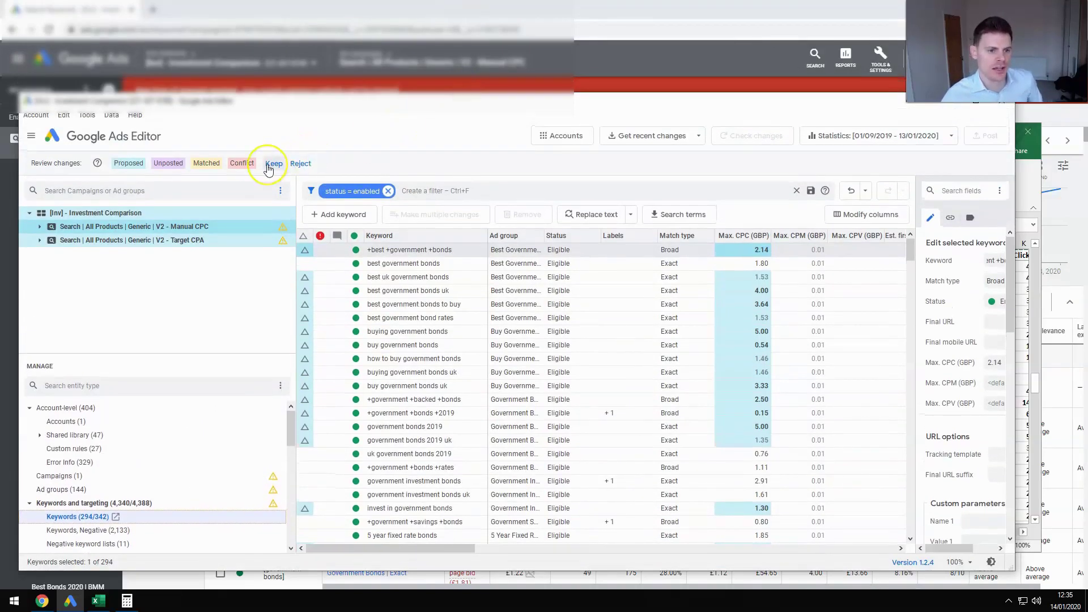